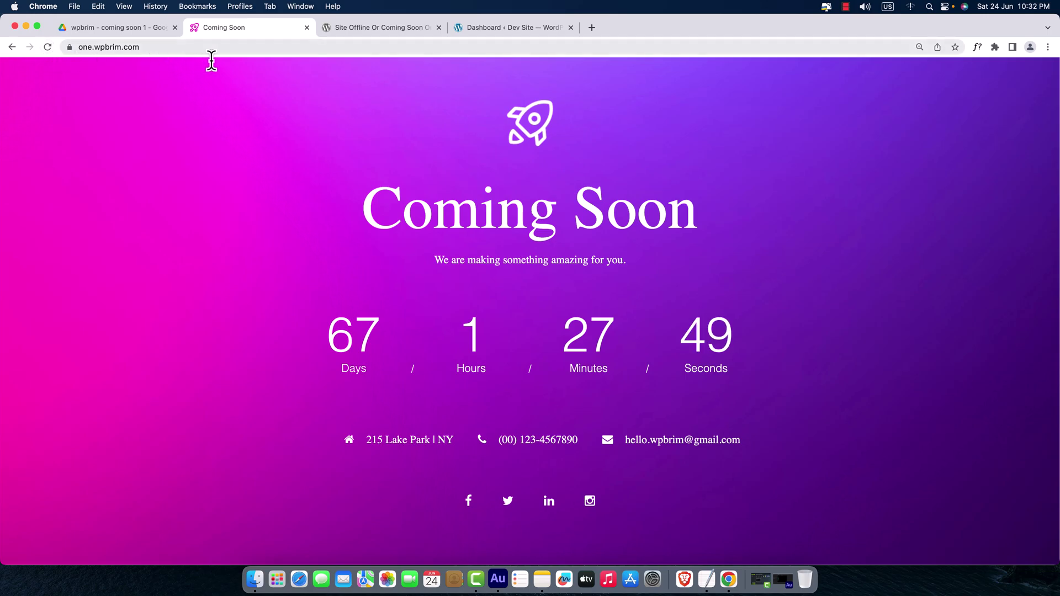
# - Switch from the one.wpbrim.com coming-soon page to the two.wpbrim.com Dev Site dashboard tab
pyautogui.click(521, 30)
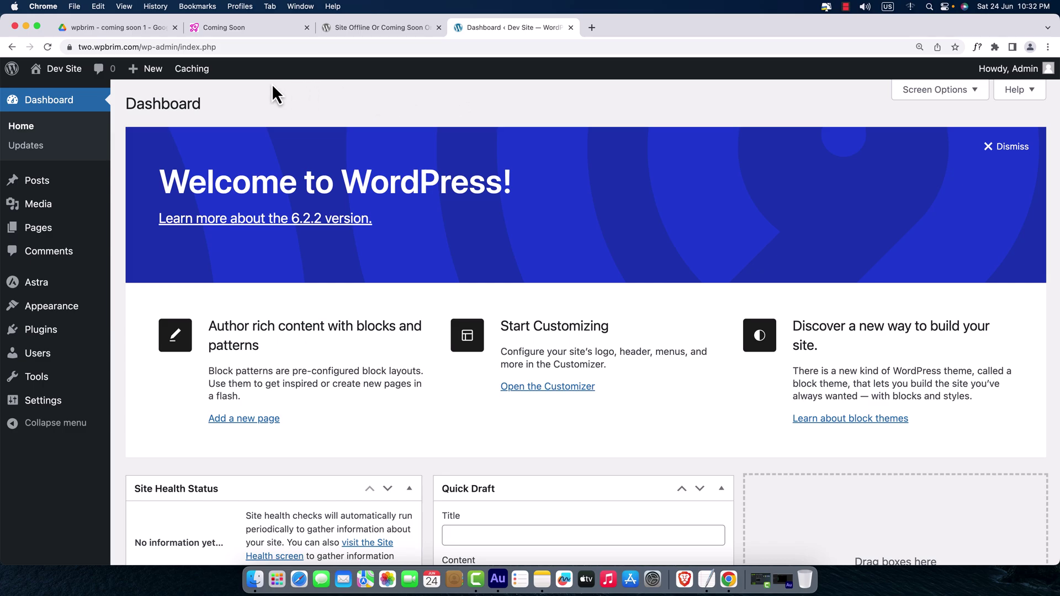
# - Search Plugins > Add New for 'site offline', then install and activate Site Offline Or Coming Soon
pyautogui.moveTo(41, 332)
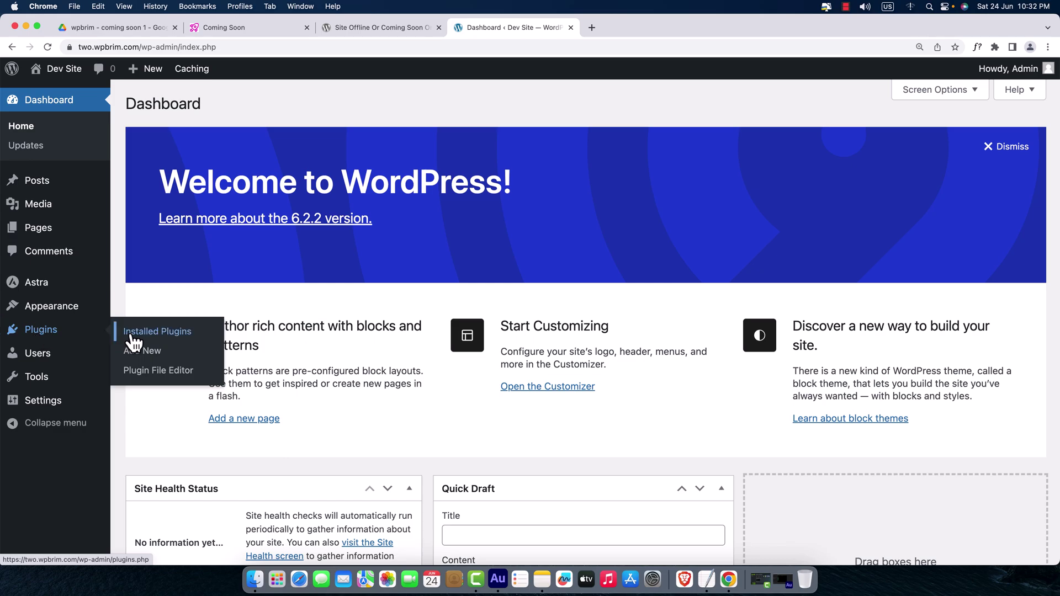
pyautogui.click(152, 358)
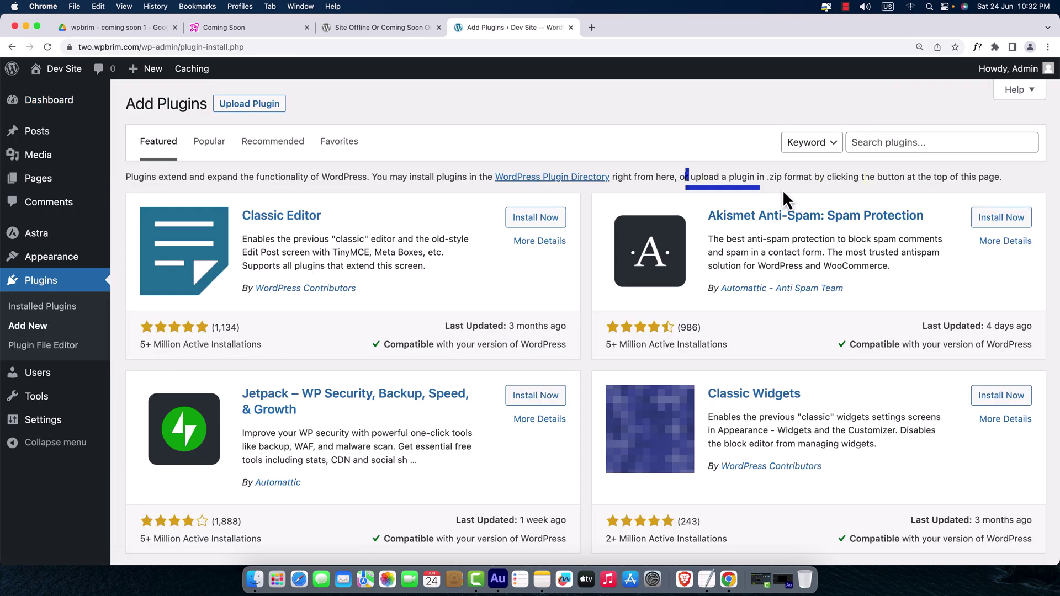
pyautogui.click(846, 150)
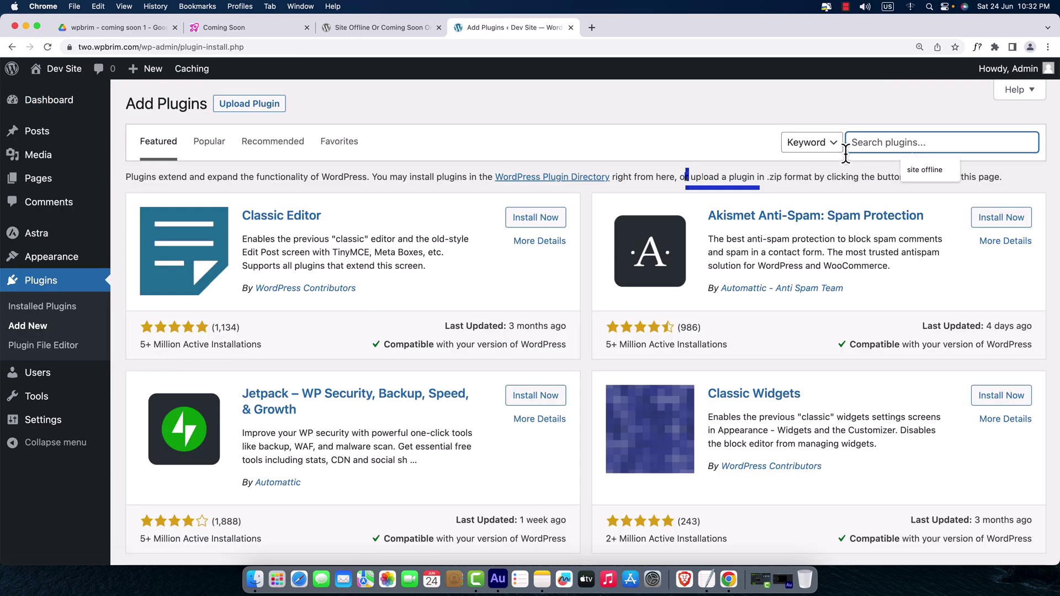
pyautogui.click(906, 169)
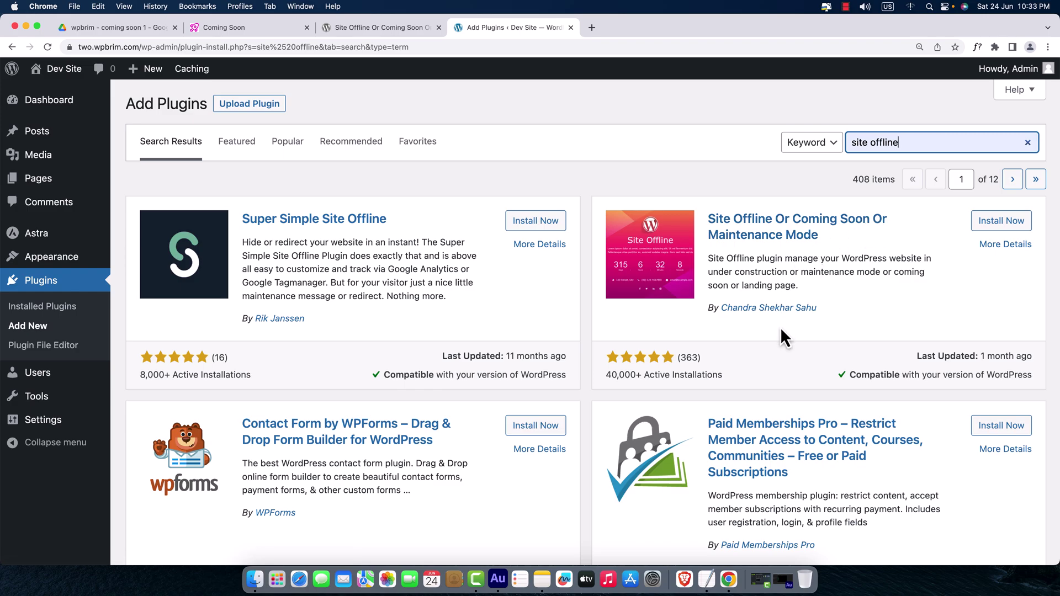
pyautogui.click(1001, 221)
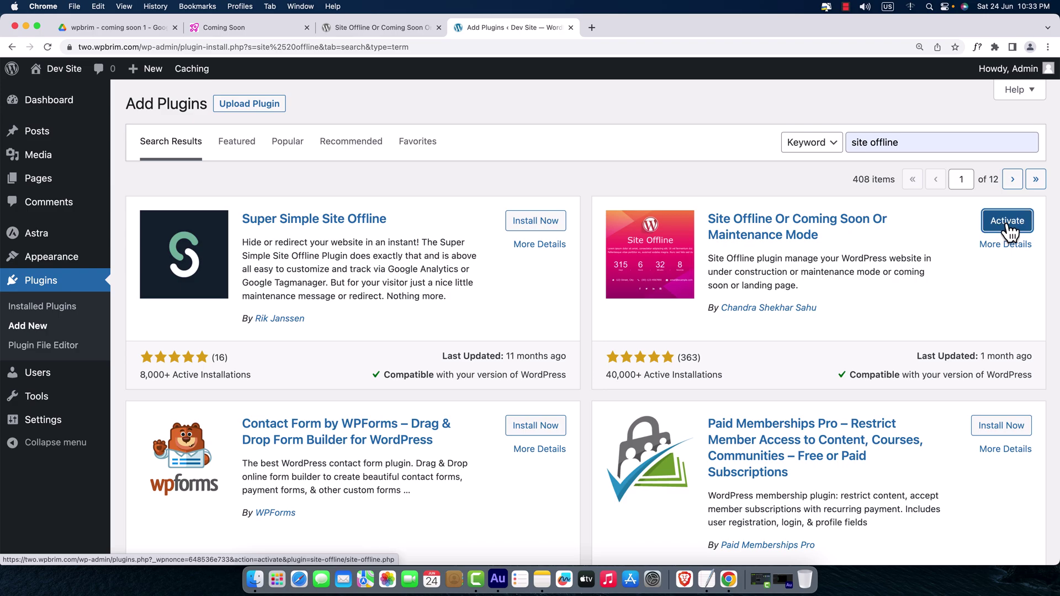
pyautogui.click(1012, 230)
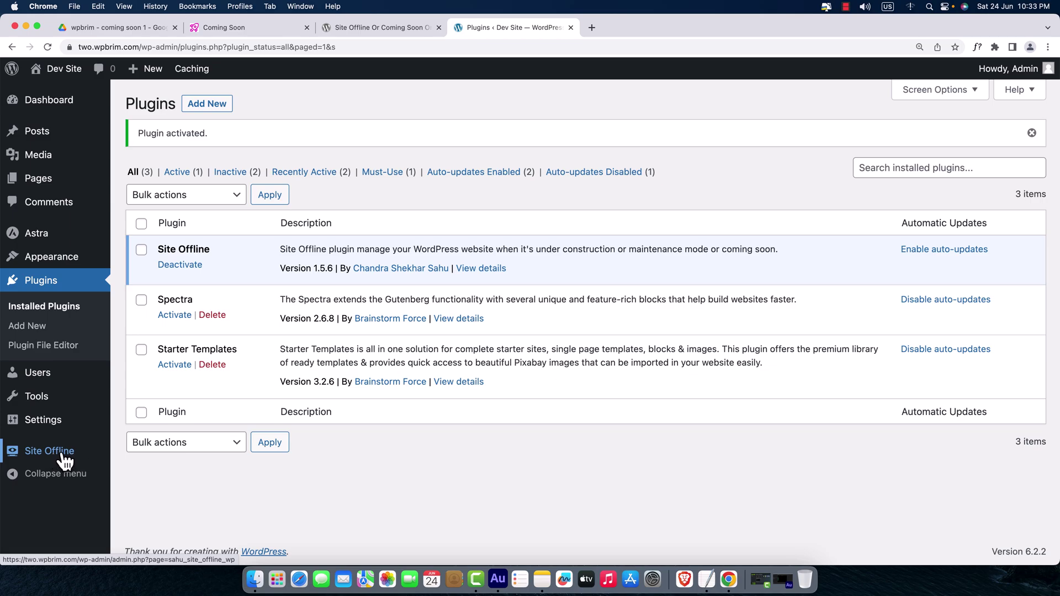
pyautogui.click(57, 460)
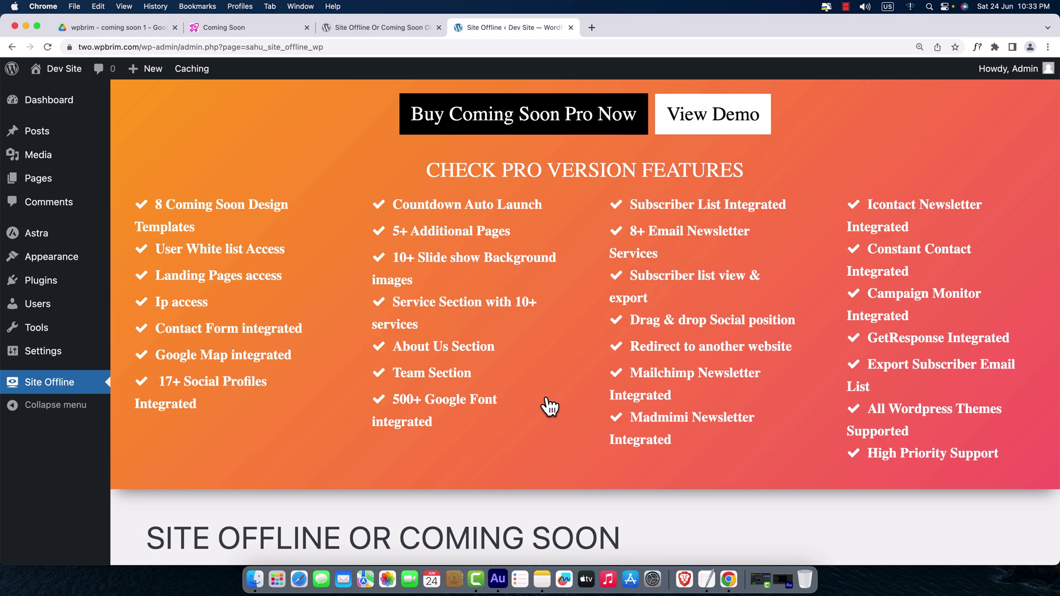
# - Review the Site Offline settings against the one.wpbrim.com coming-soon page
pyautogui.scroll(-2, 549, 407)
pyautogui.scroll(-10, 549, 409)
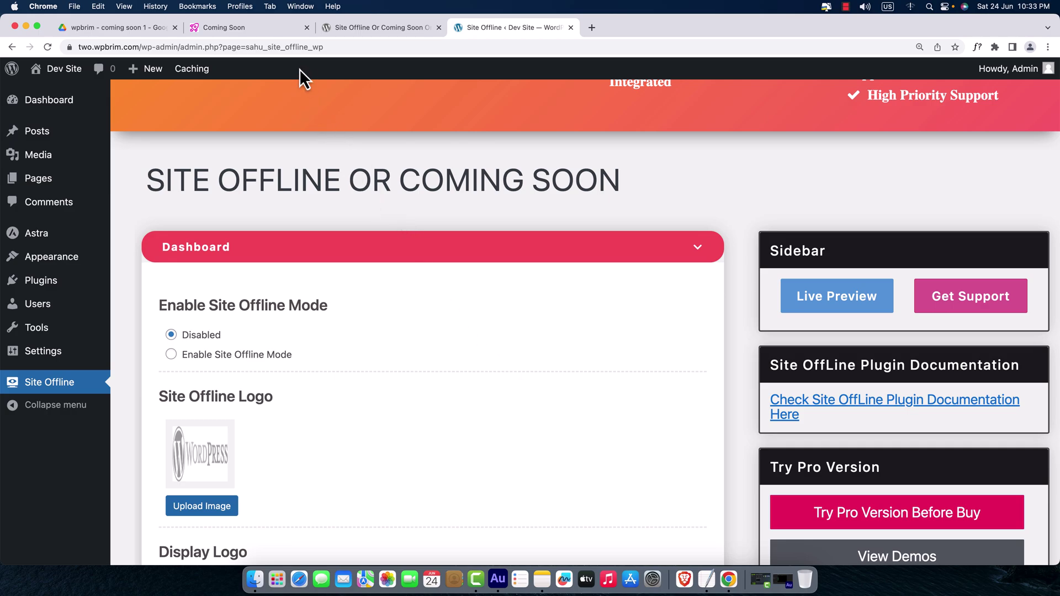
pyautogui.click(284, 31)
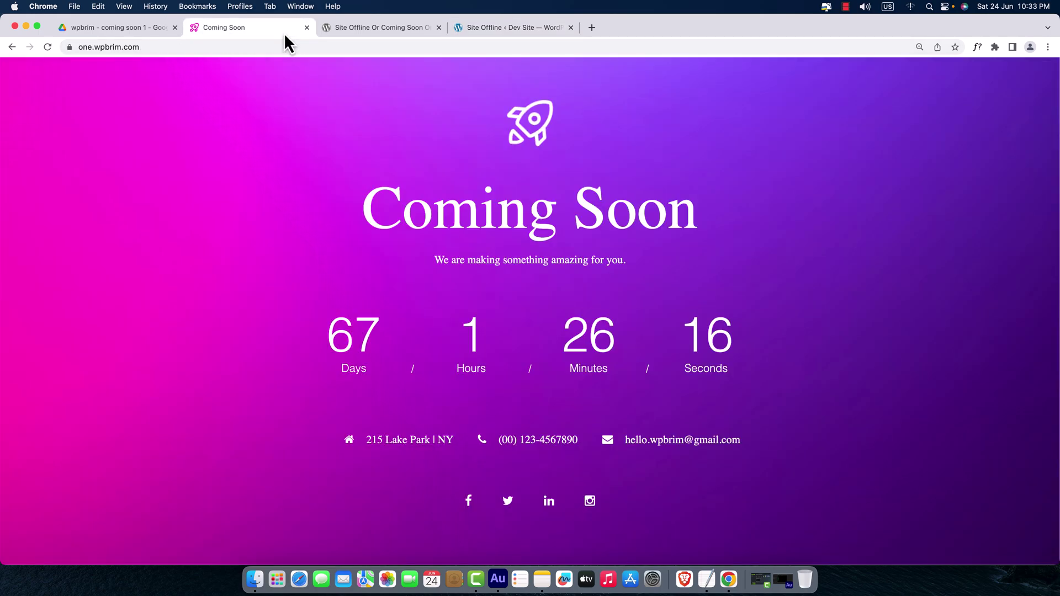
pyautogui.click(495, 33)
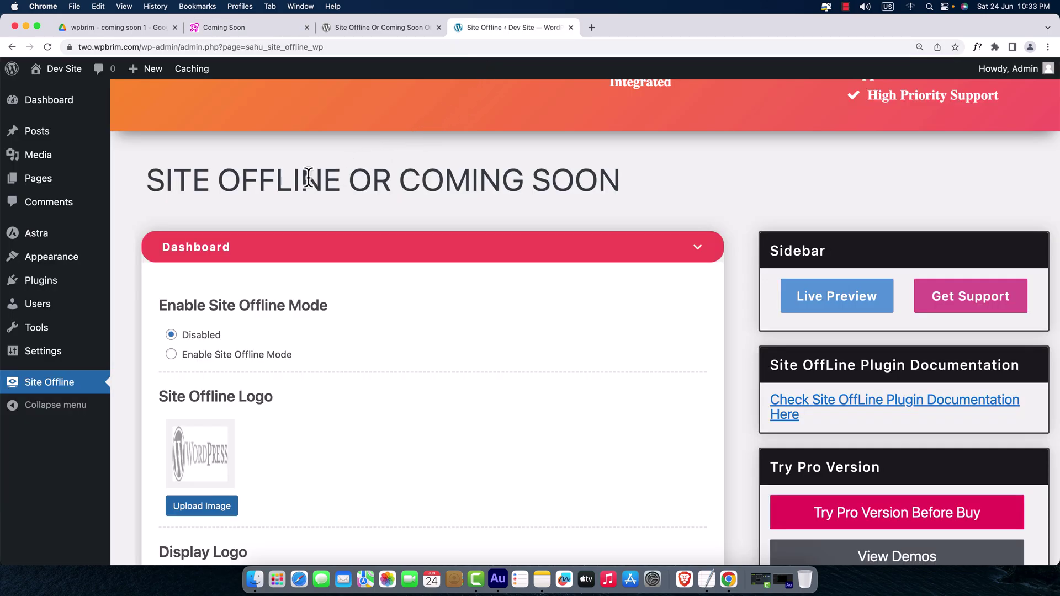
# - Select Enable Site Offline Mode instead of Disabled in the Site Offline settings
pyautogui.scroll(-1, 271, 204)
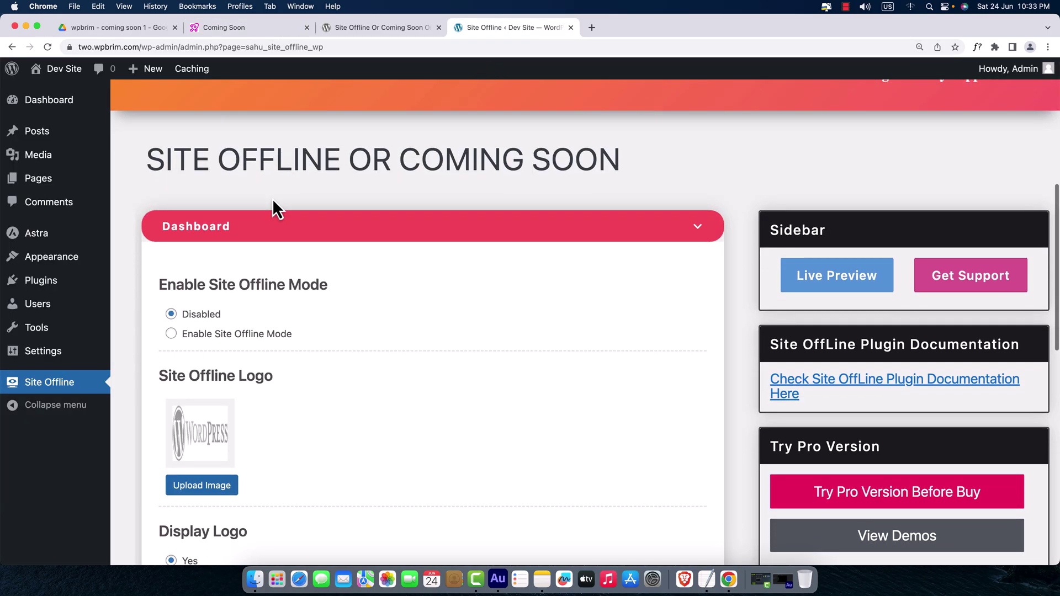
pyautogui.scroll(-3, 221, 221)
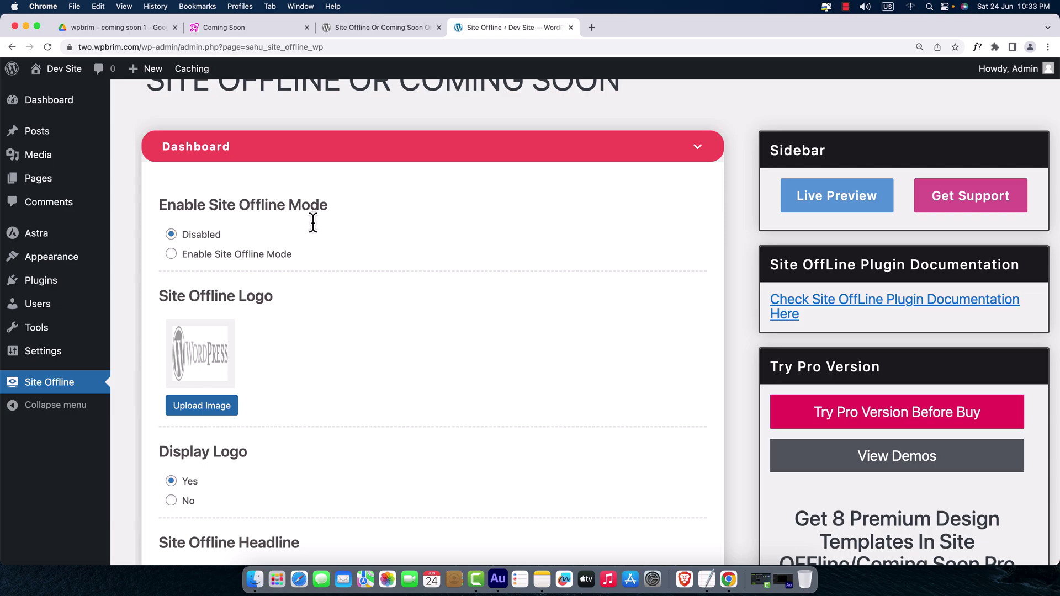
pyautogui.click(255, 23)
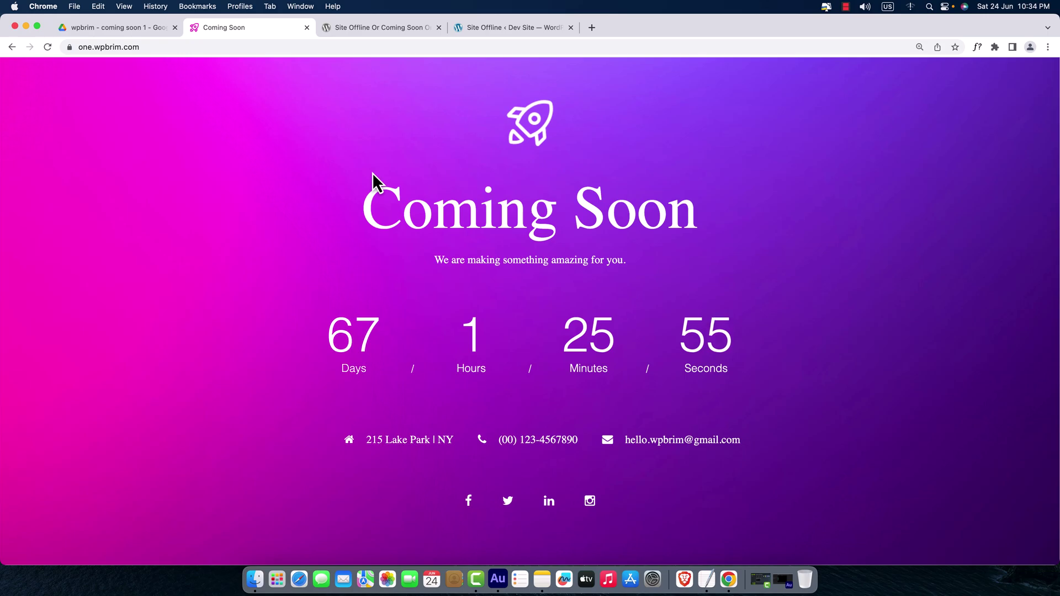
pyautogui.click(486, 28)
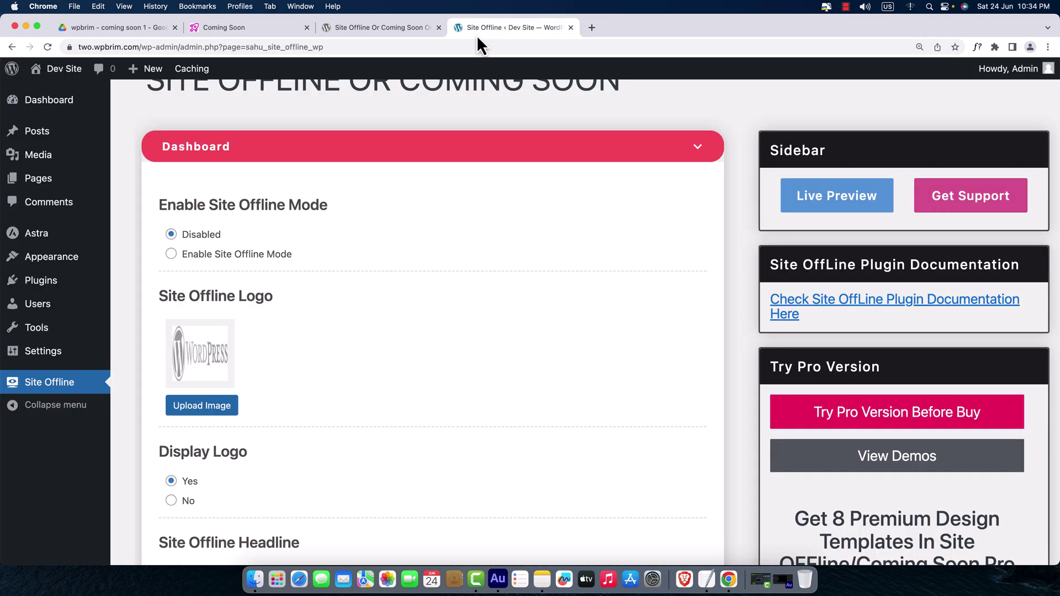
pyautogui.click(171, 255)
# - Open the two.wpbrim.com home page in a new tab via the admin bar's Visit Site
pyautogui.moveTo(63, 72)
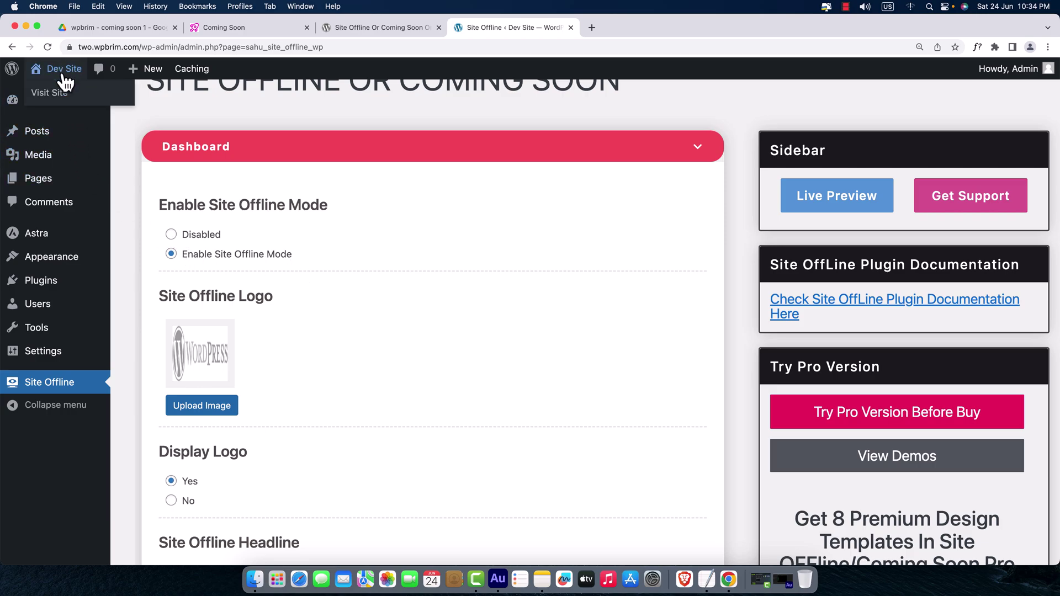
pyautogui.rightClick(60, 95)
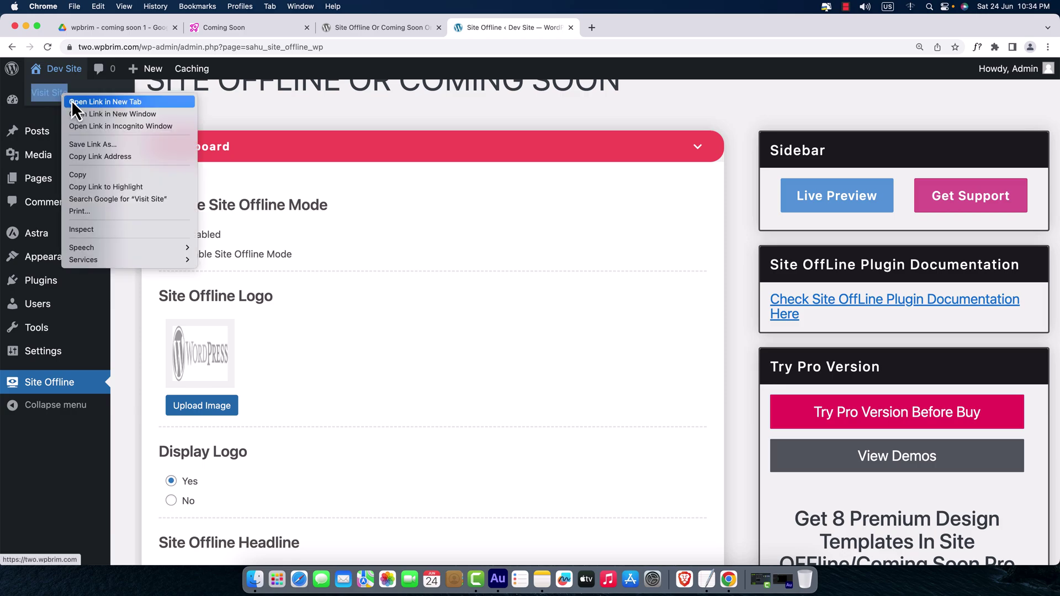
pyautogui.click(67, 101)
pyautogui.click(628, 28)
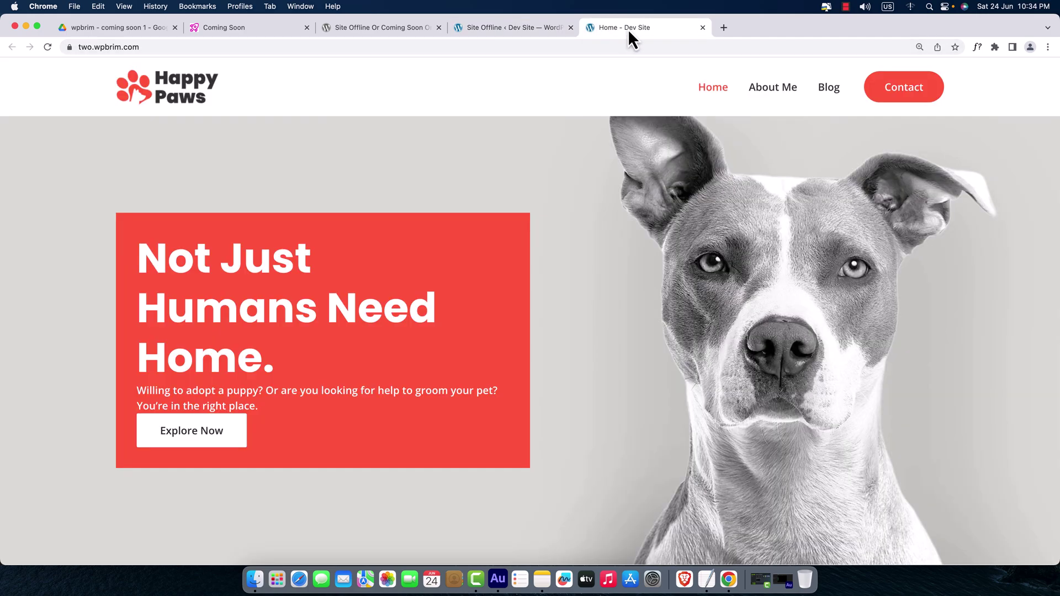
# - Copy the site address, check it in the other browser, and return to Site Offline settings
pyautogui.click(144, 57)
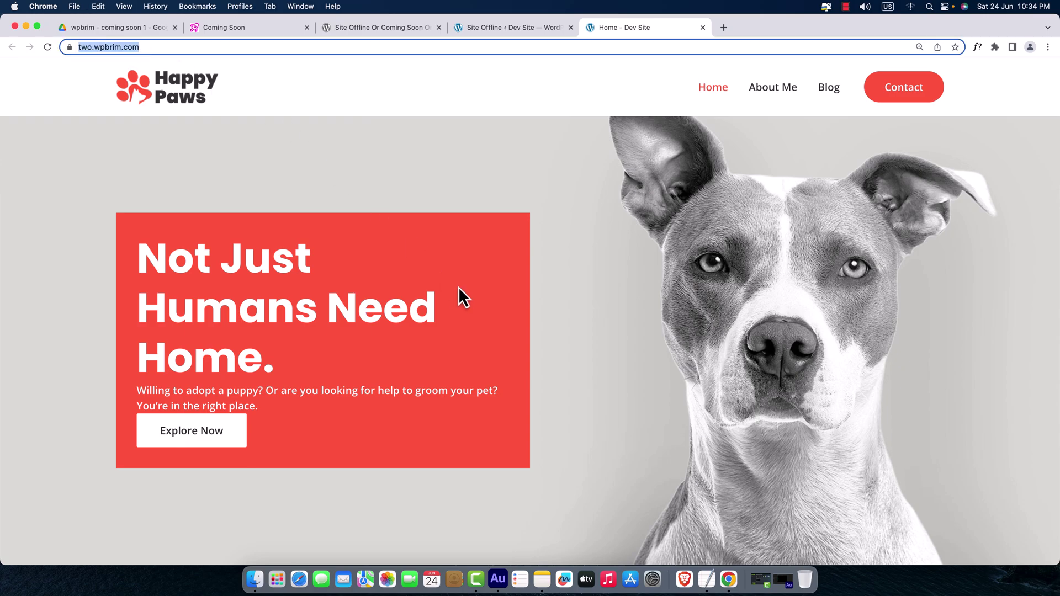
pyautogui.click(686, 578)
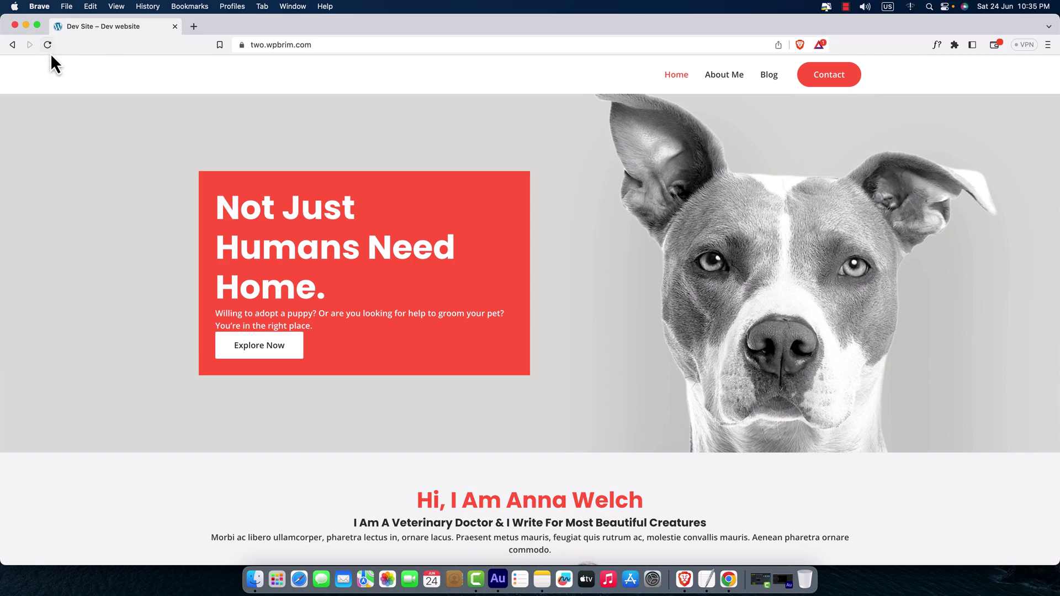
pyautogui.click(730, 580)
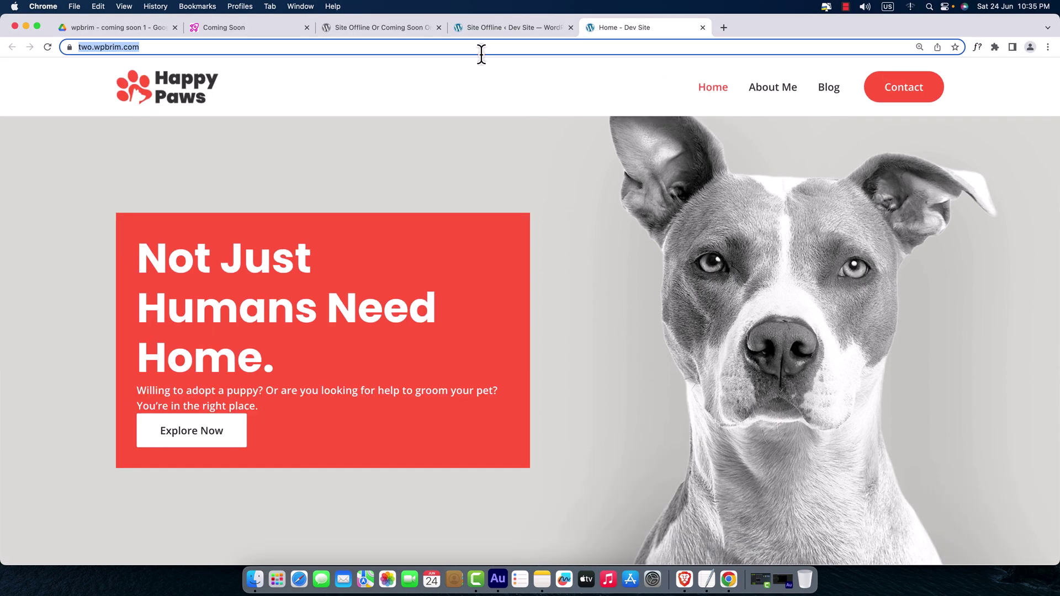
pyautogui.click(489, 25)
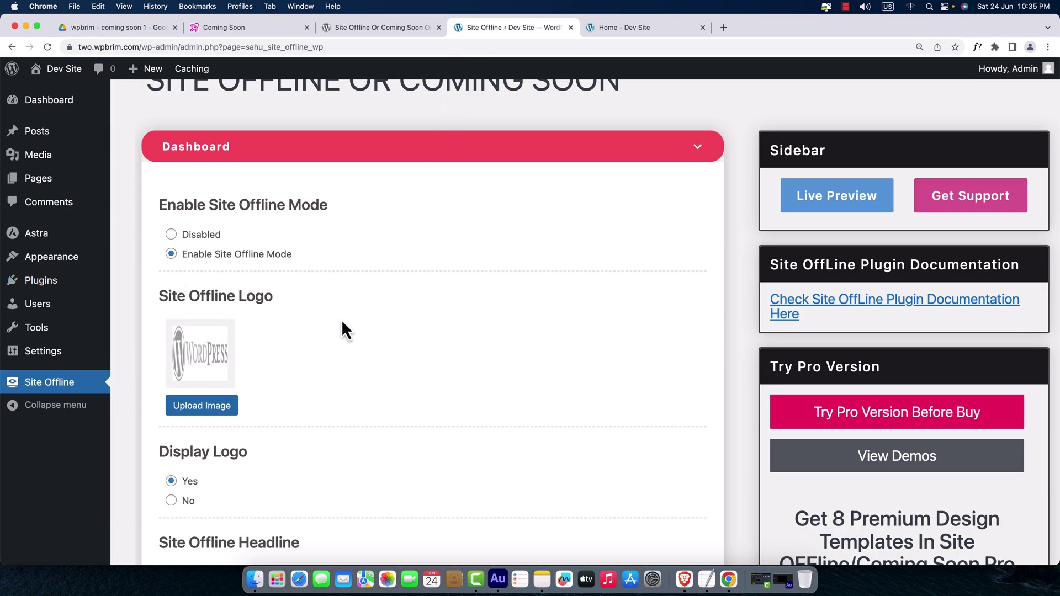
pyautogui.scroll(-4, 346, 327)
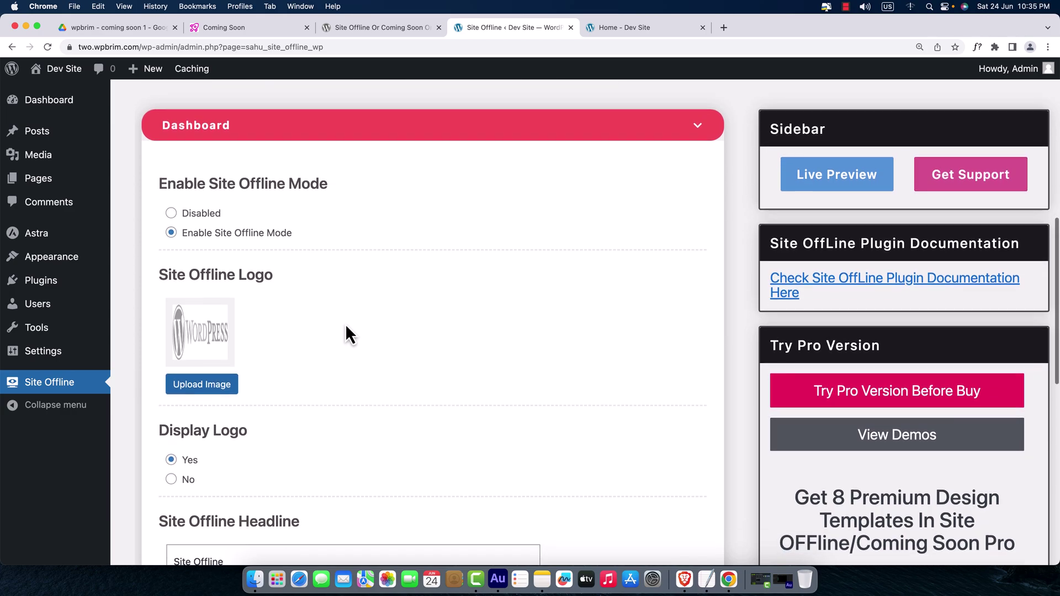
# - Save the Site Offline settings and purge all caches via Caching > Purge All
pyautogui.scroll(-5, 349, 334)
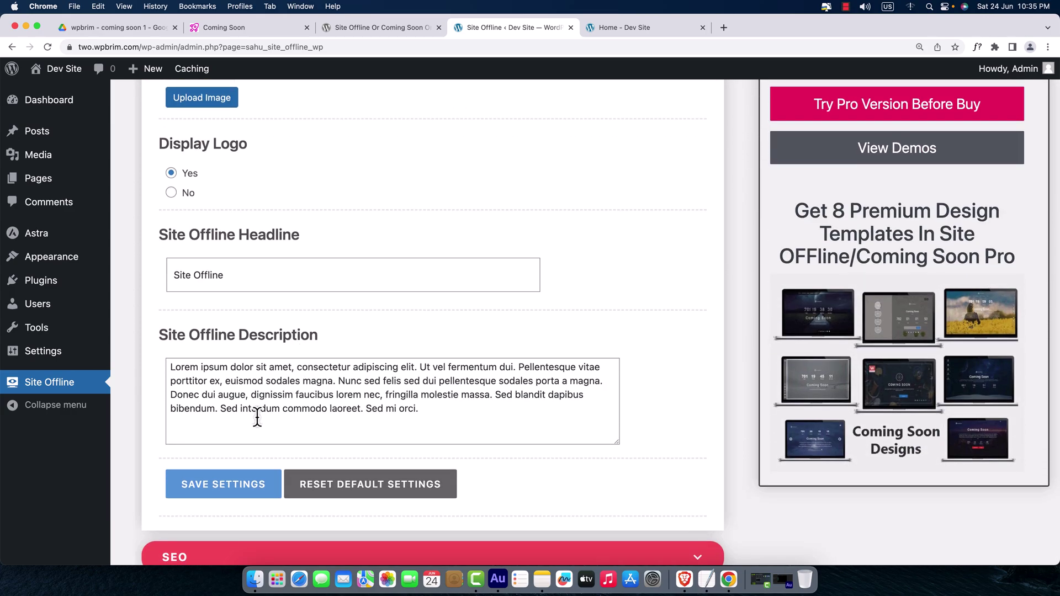
pyautogui.click(234, 493)
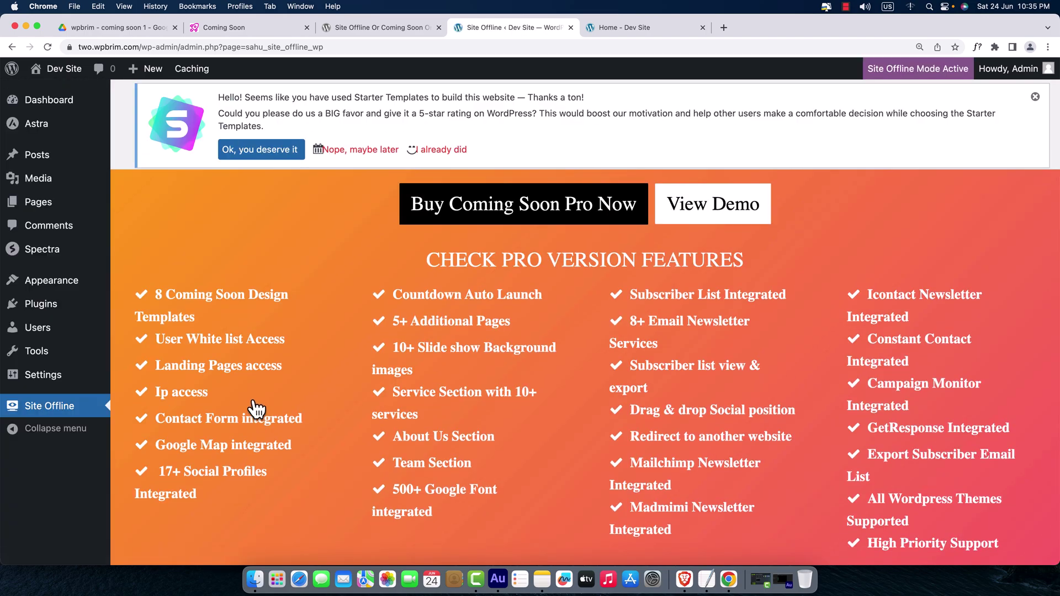
pyautogui.moveTo(204, 75)
pyautogui.click(203, 102)
# - Check two.wpbrim.com's Site Offline countdown page in Brave, then return to Chrome
pyautogui.click(685, 579)
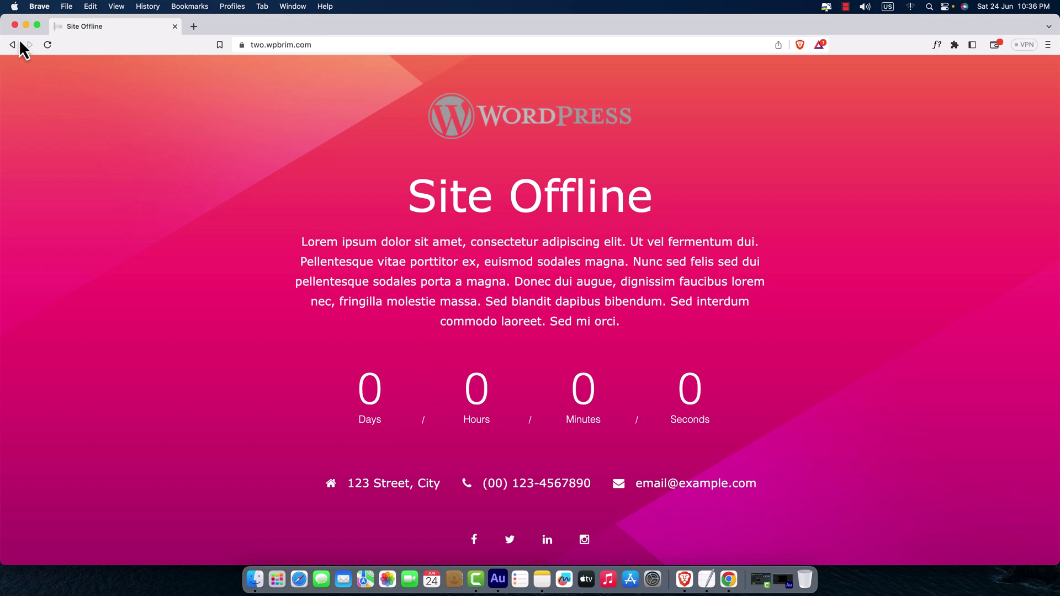
pyautogui.click(25, 26)
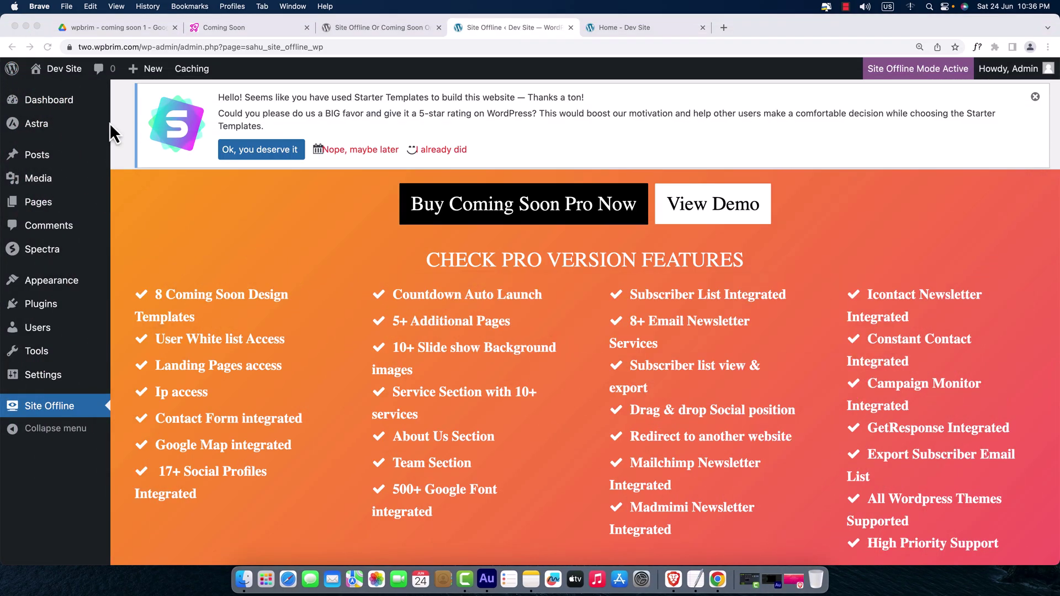
pyautogui.scroll(-10, 320, 255)
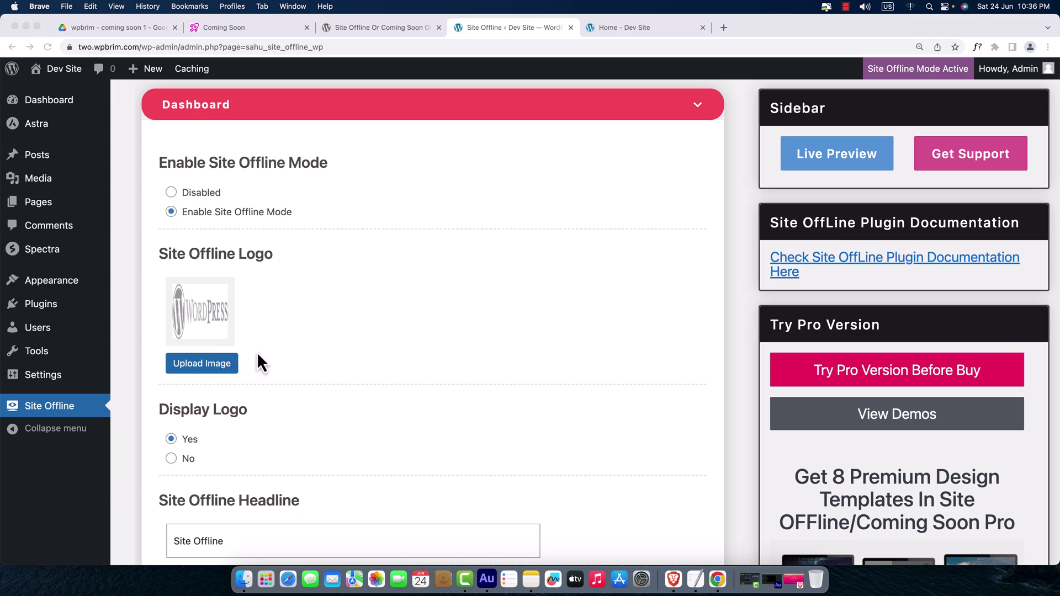
pyautogui.click(112, 33)
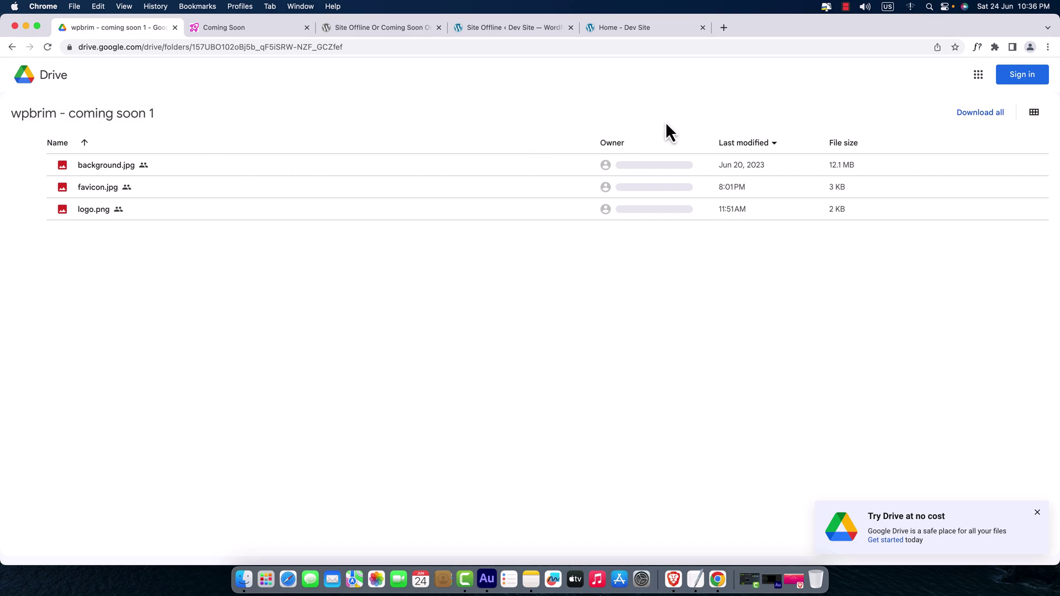
# - Download the 'wpbrim - coming soon 1' Drive folder as a zip and dismiss the download bar
pyautogui.click(992, 124)
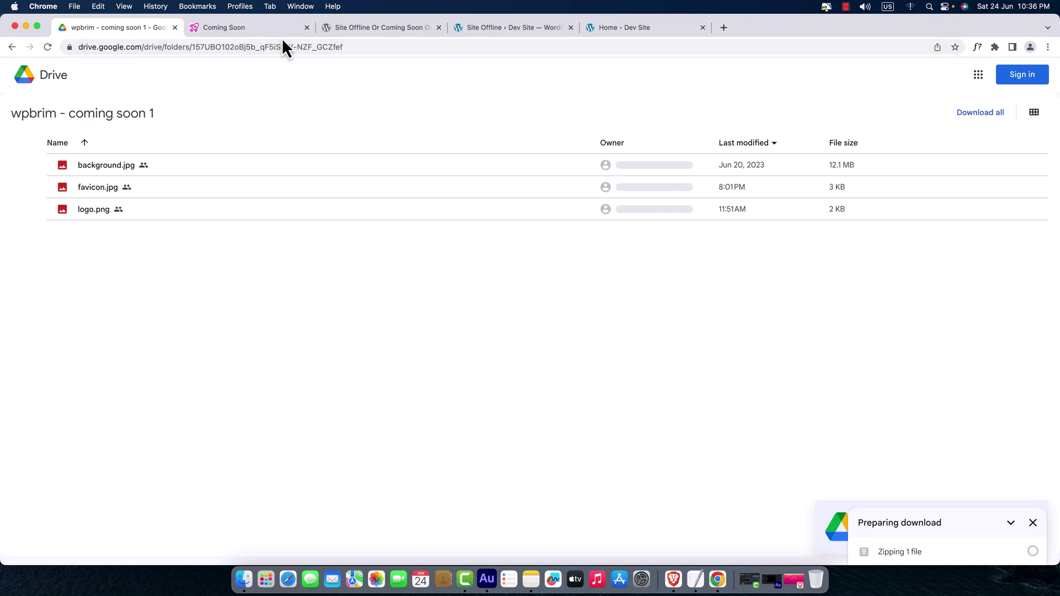
pyautogui.click(483, 30)
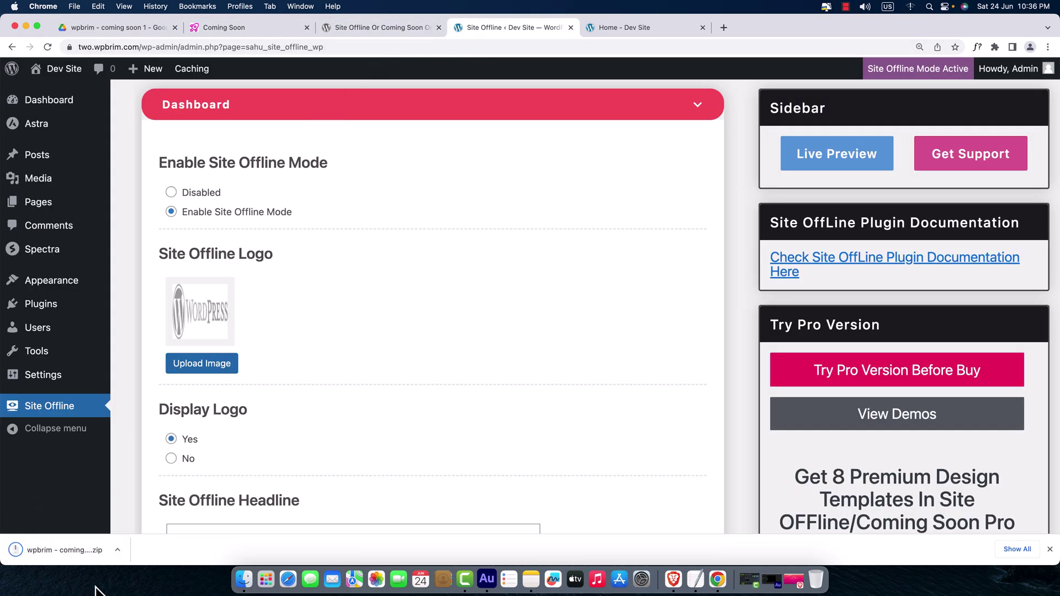
pyautogui.click(1050, 549)
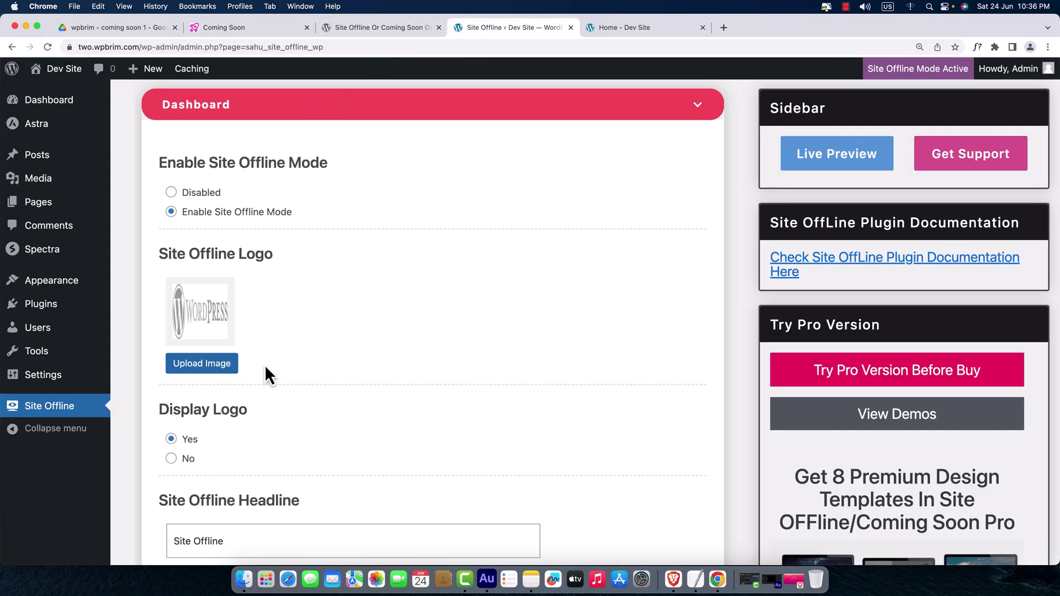
# - Upload logo.png from DATA > wpb > wpbrim - coming soon 1 and insert it as the offline logo
pyautogui.click(210, 367)
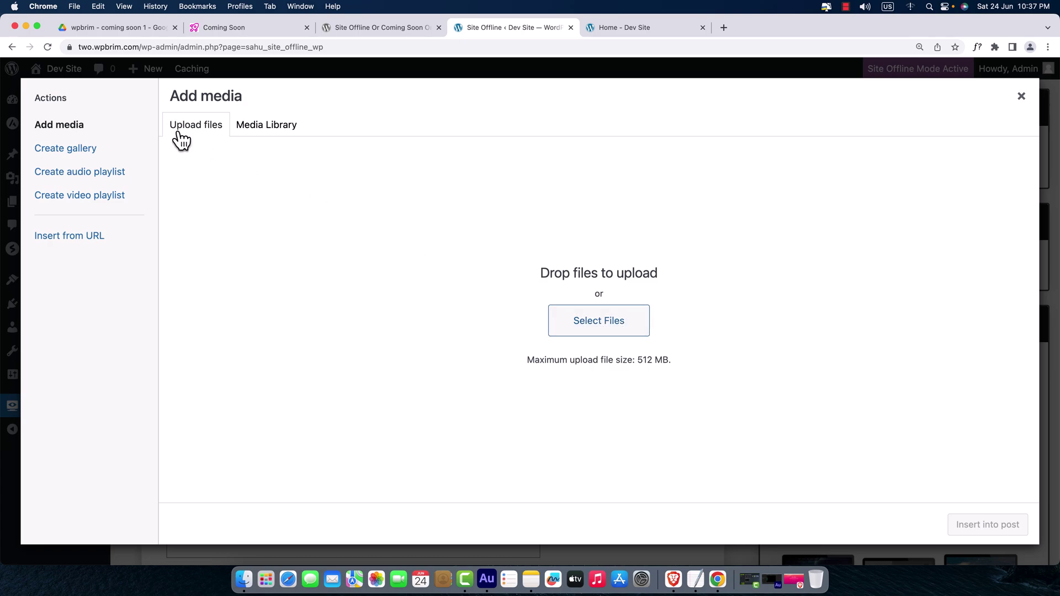
pyautogui.click(581, 332)
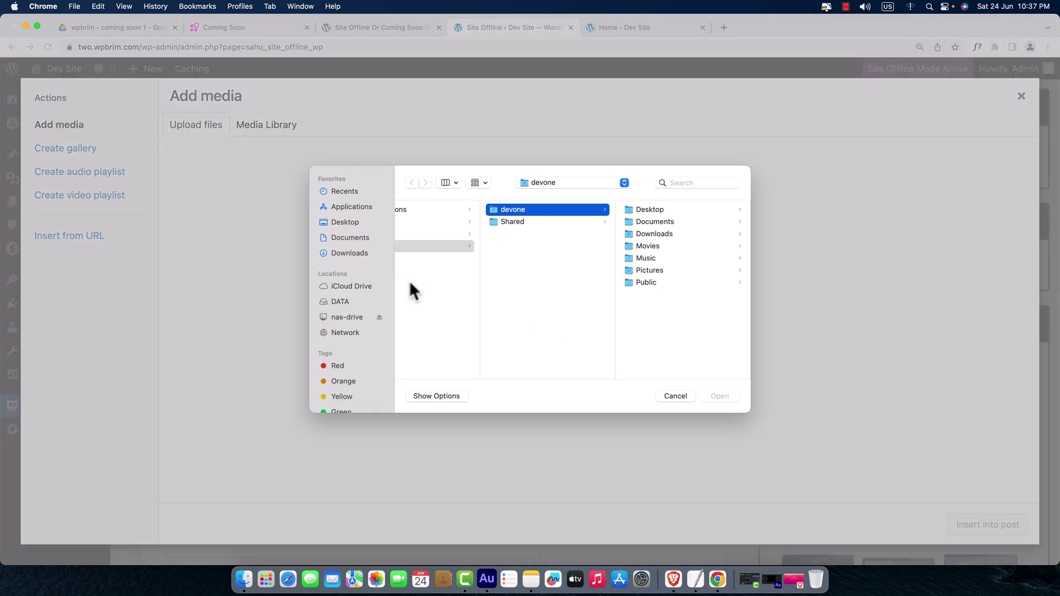
pyautogui.click(343, 300)
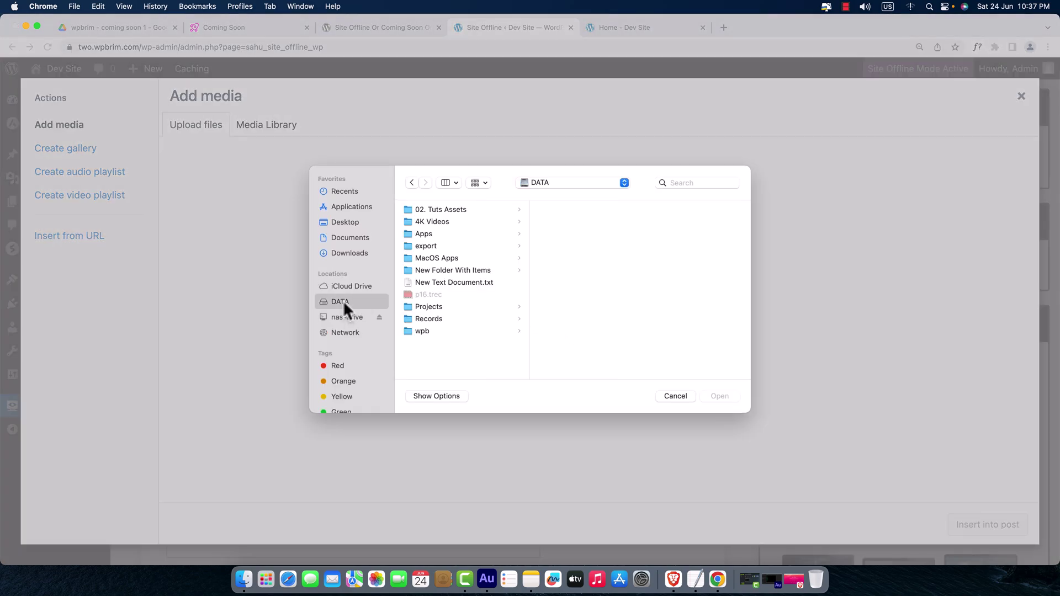
pyautogui.click(466, 333)
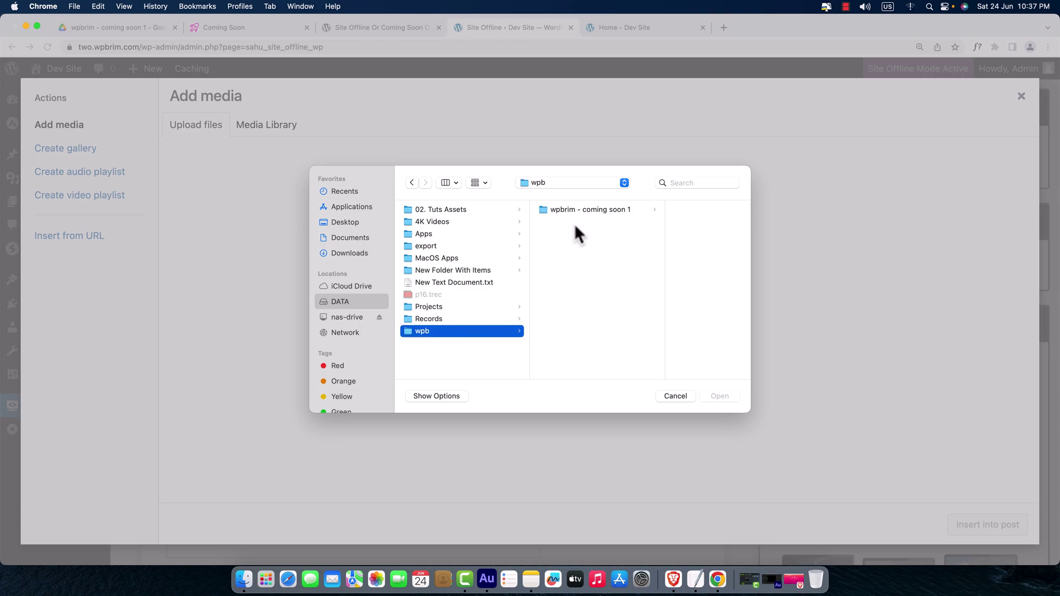
pyautogui.click(590, 211)
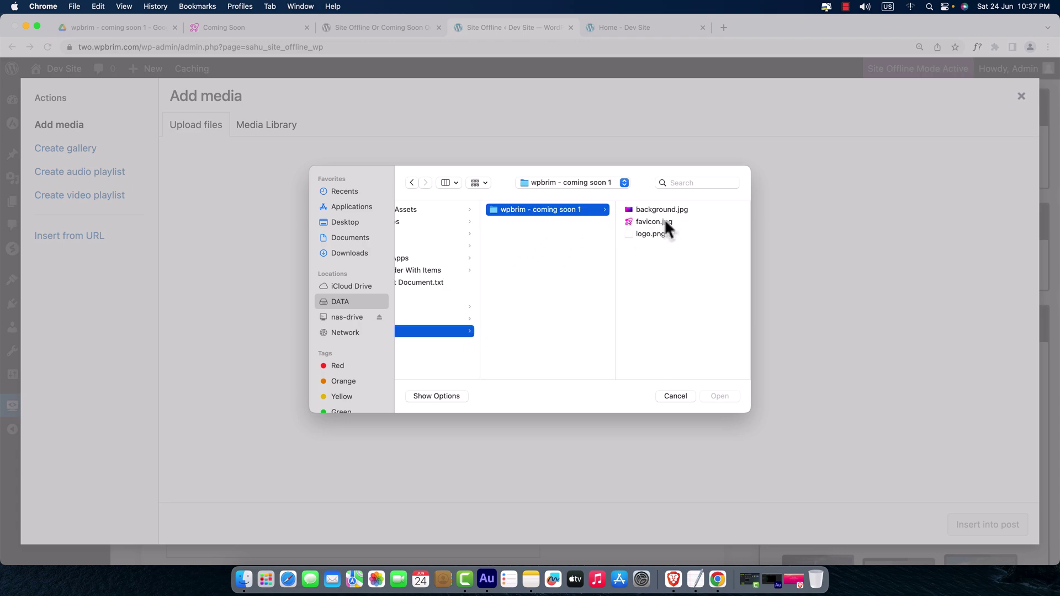
pyautogui.click(655, 232)
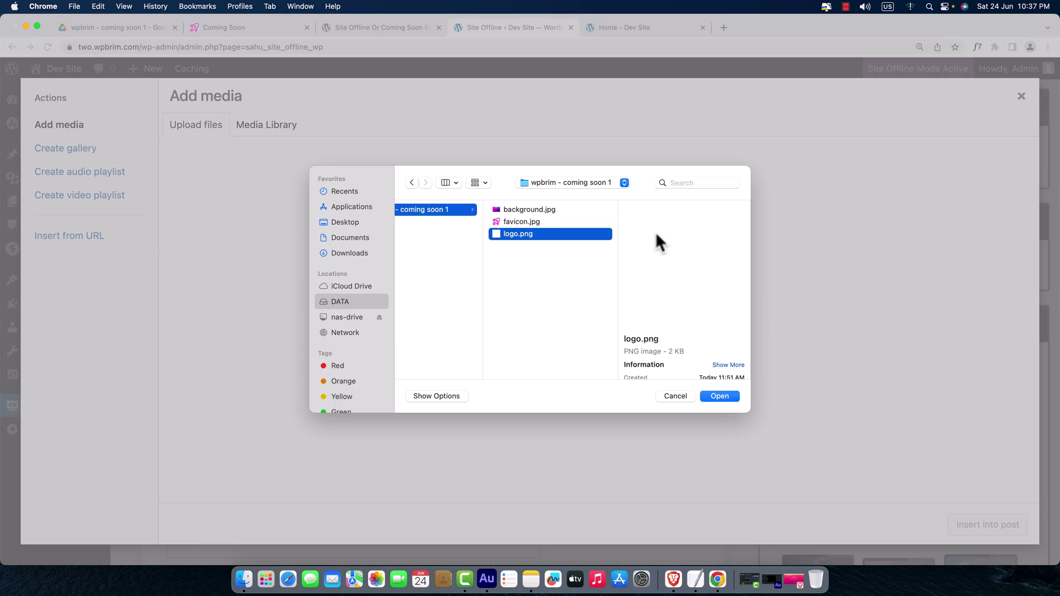
pyautogui.click(721, 396)
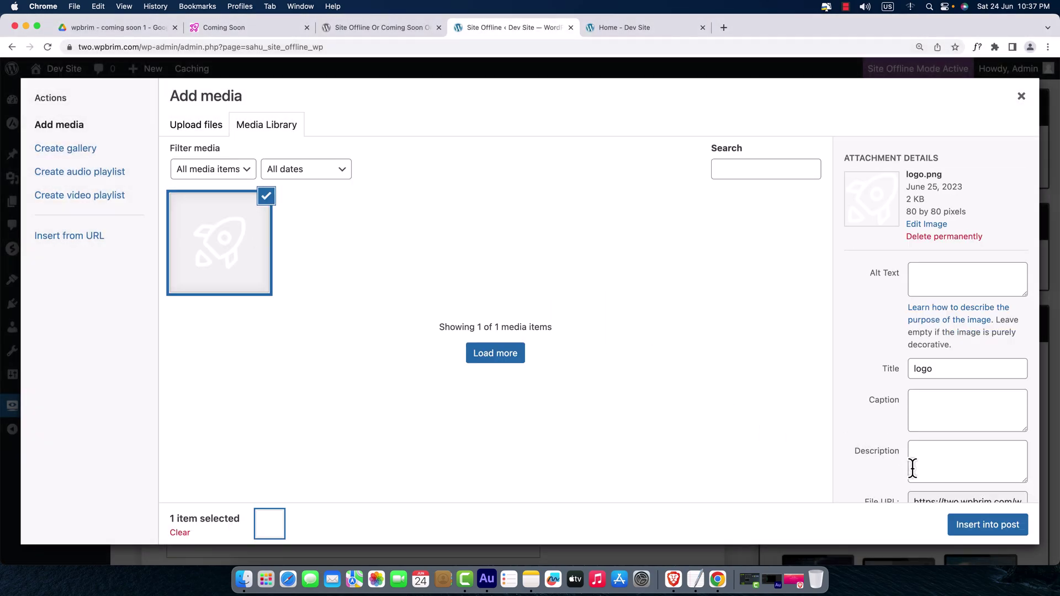
pyautogui.click(982, 527)
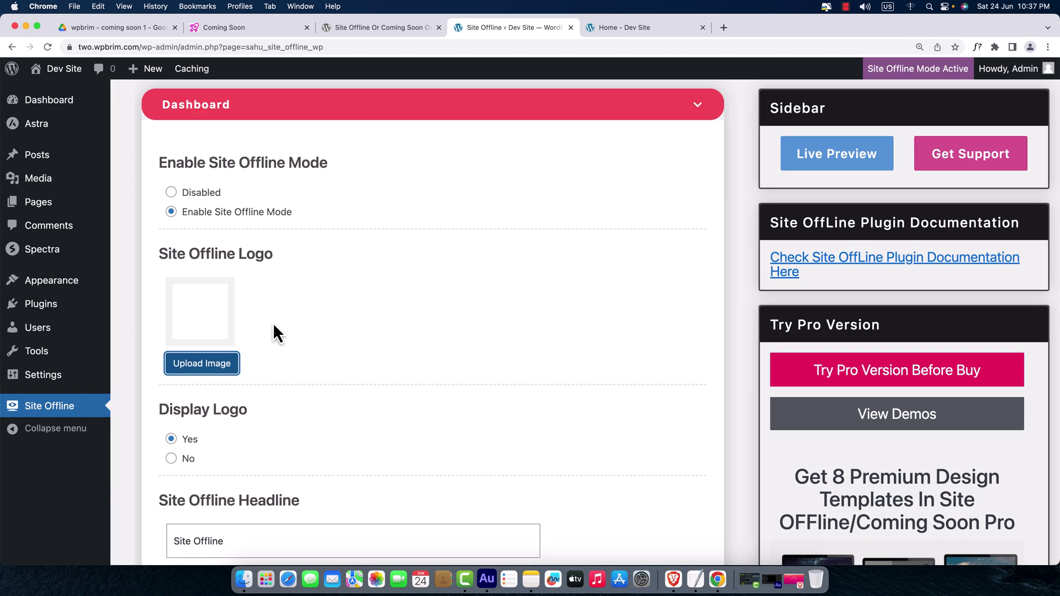
# - Copy the 'Coming Soon' heading text from the one.wpbrim.com reference page
pyautogui.scroll(-1, 293, 336)
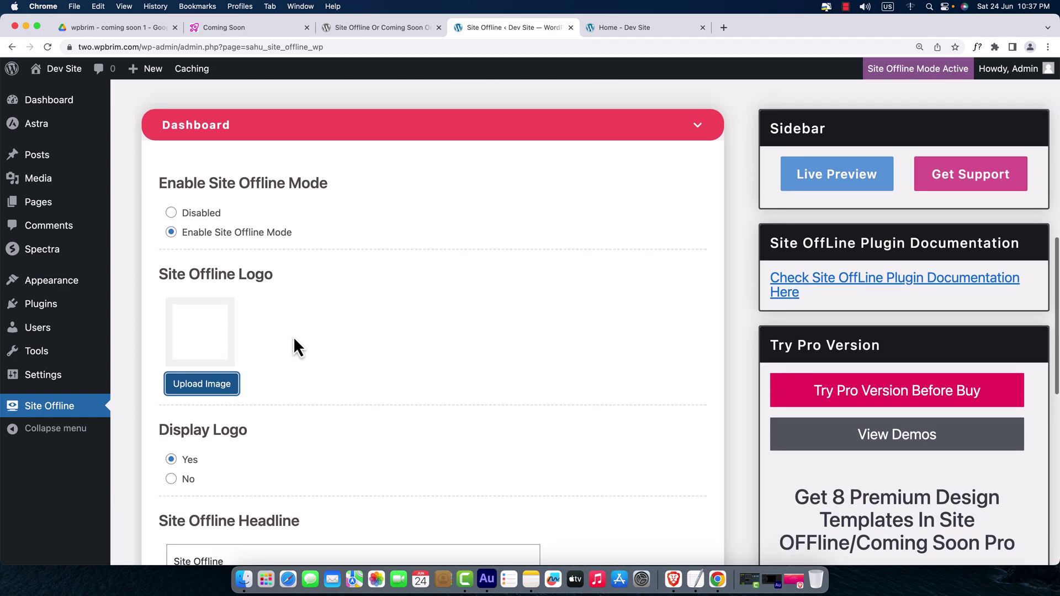
pyautogui.scroll(-3, 294, 340)
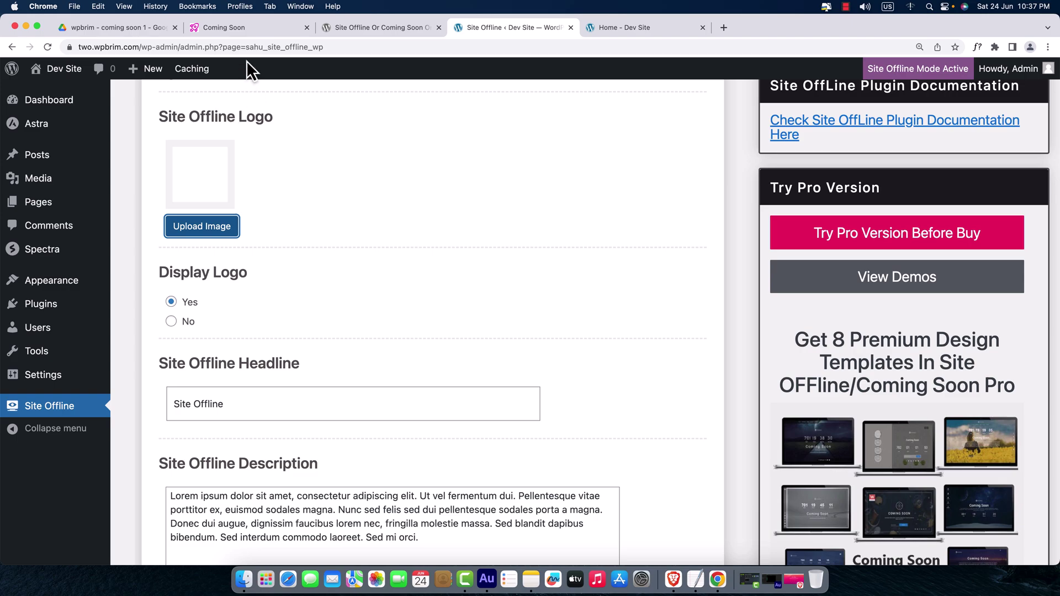
pyautogui.click(246, 34)
pyautogui.moveTo(705, 214); pyautogui.dragTo(364, 212)
pyautogui.rightClick(375, 213)
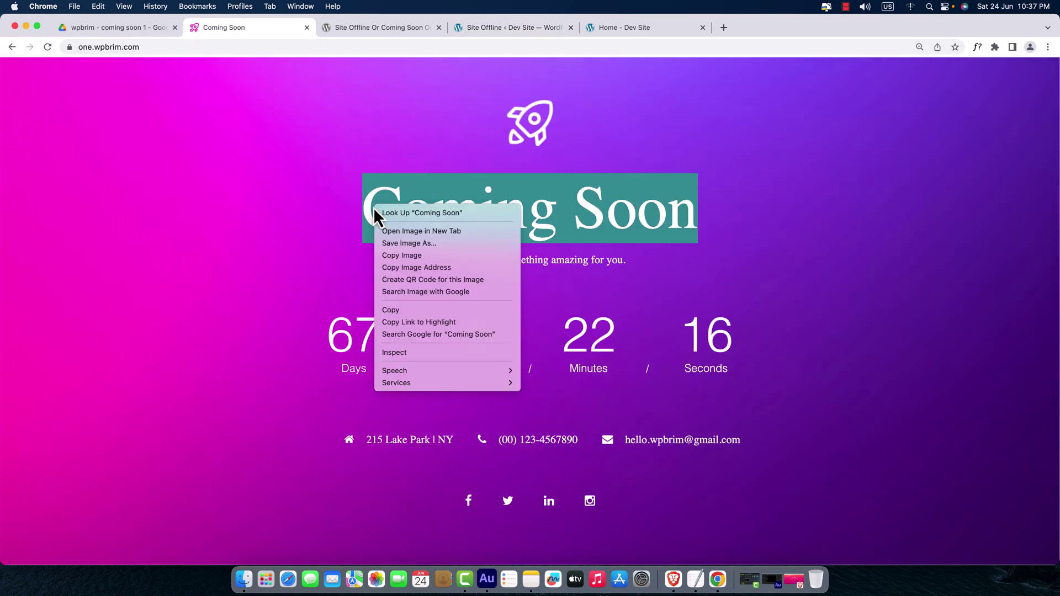
pyautogui.click(410, 310)
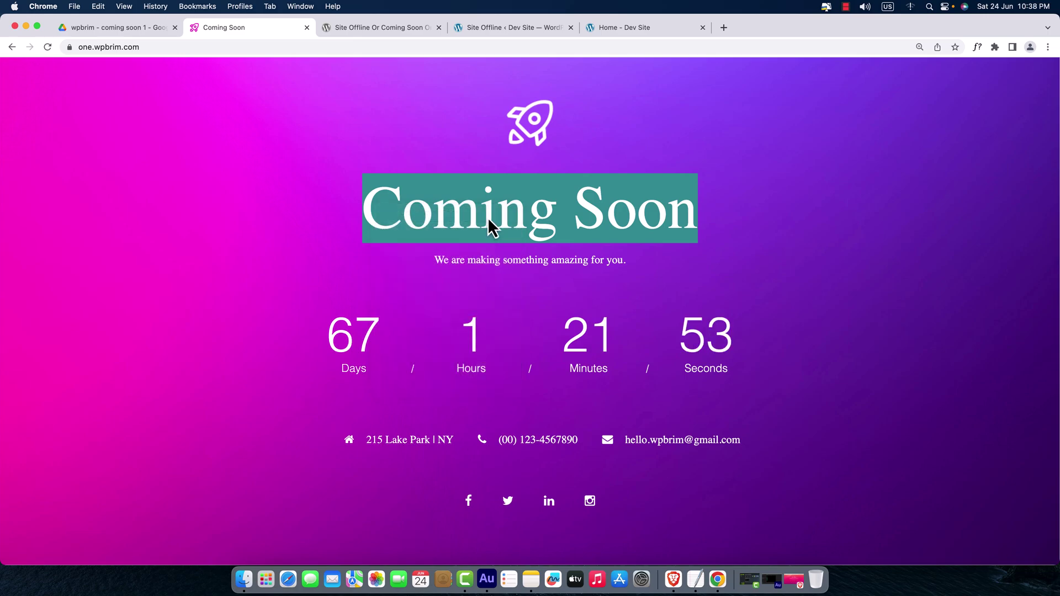
# - Paste 'Coming Soon' over the 'Site Offline' text in the Headline field
pyautogui.rightClick(488, 217)
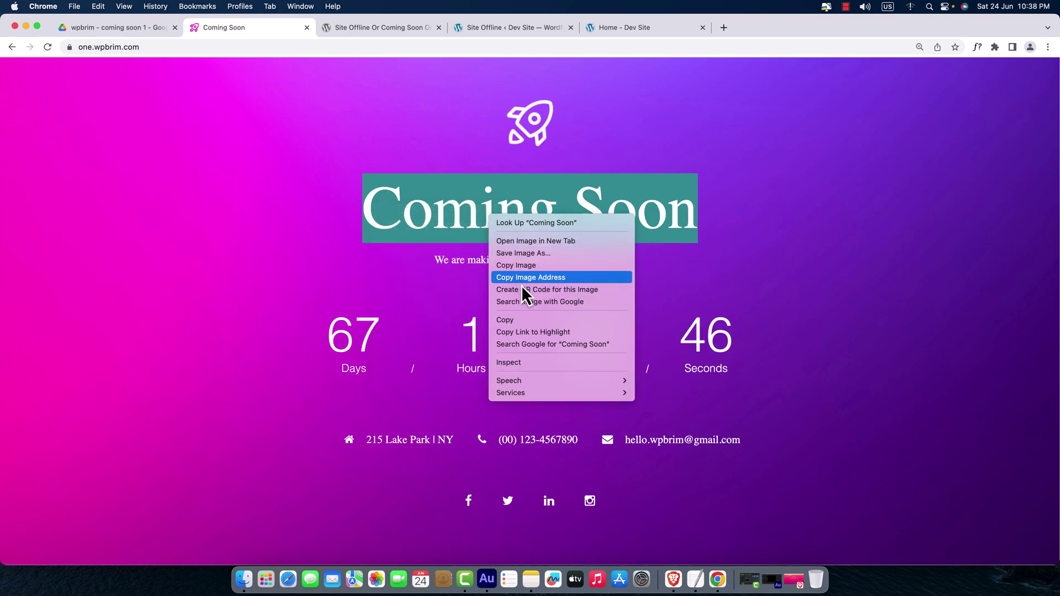
pyautogui.click(529, 323)
pyautogui.click(519, 26)
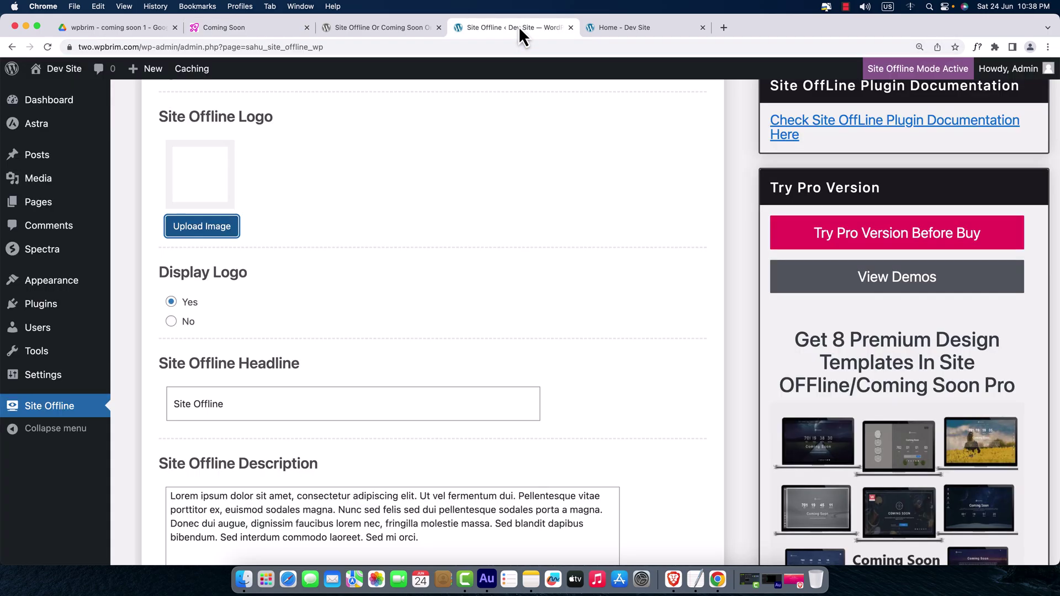
pyautogui.moveTo(231, 414); pyautogui.dragTo(164, 413)
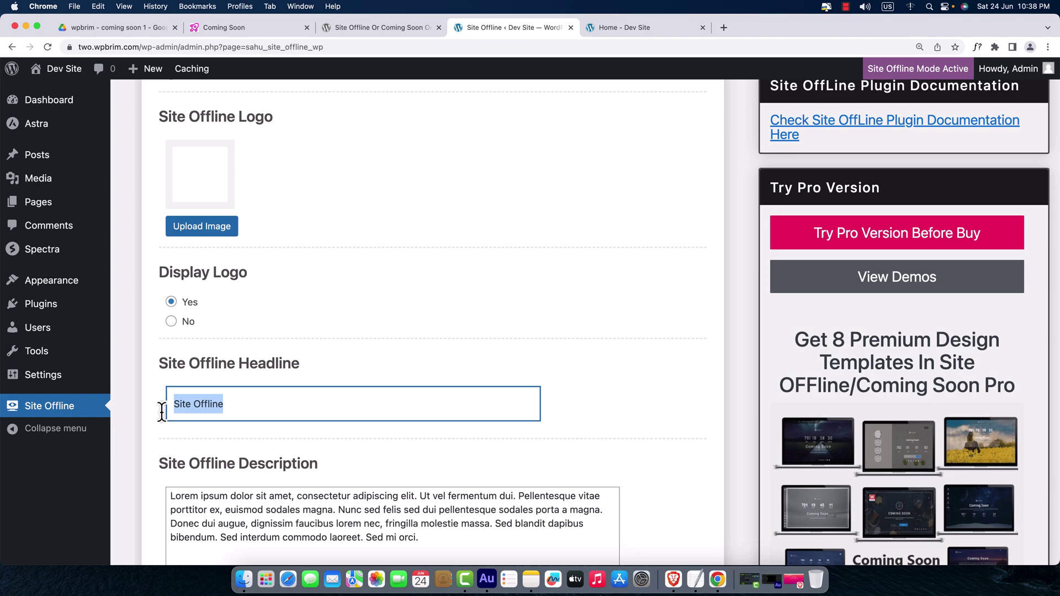
pyautogui.press('super+v')
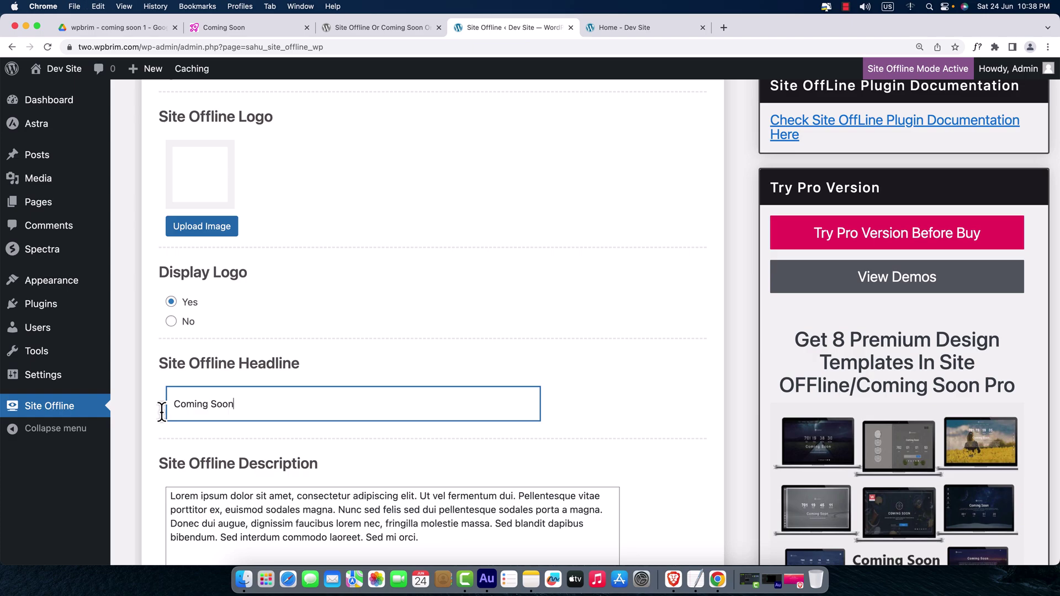
pyautogui.click(287, 443)
pyautogui.scroll(-1, 288, 441)
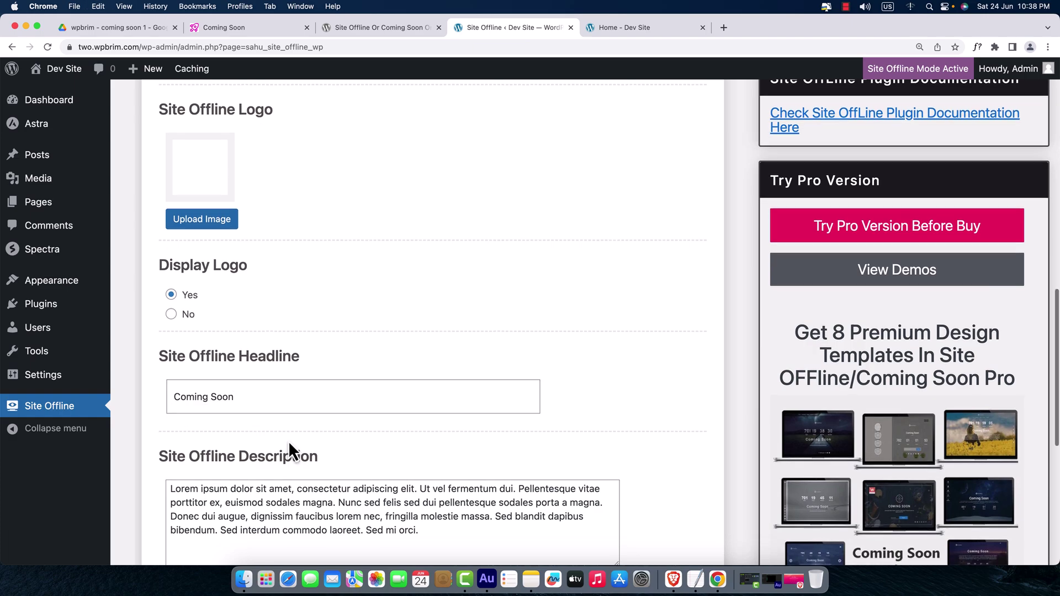
pyautogui.scroll(-3, 288, 440)
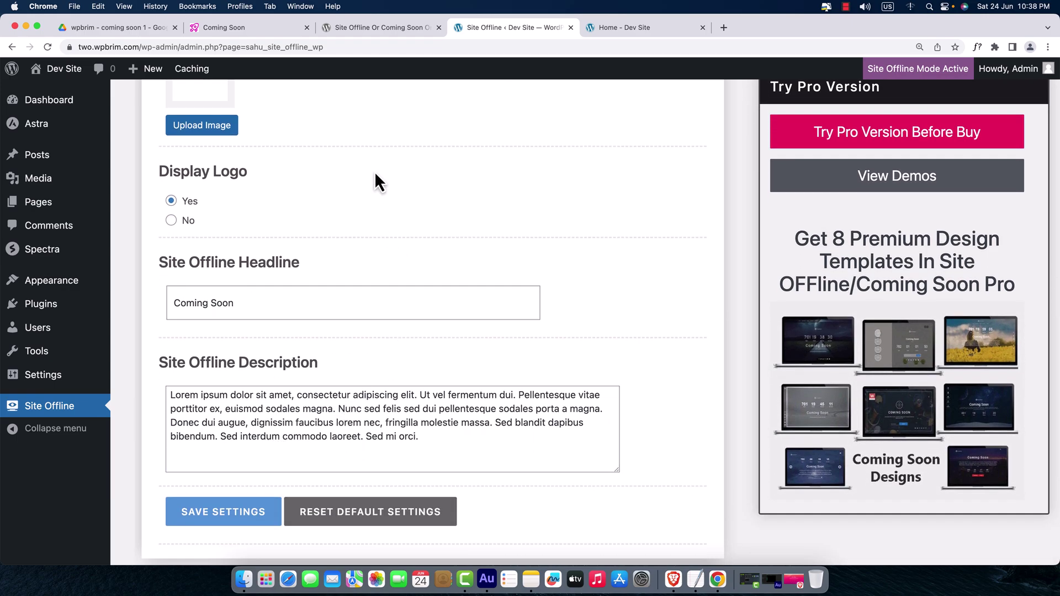
pyautogui.click(273, 30)
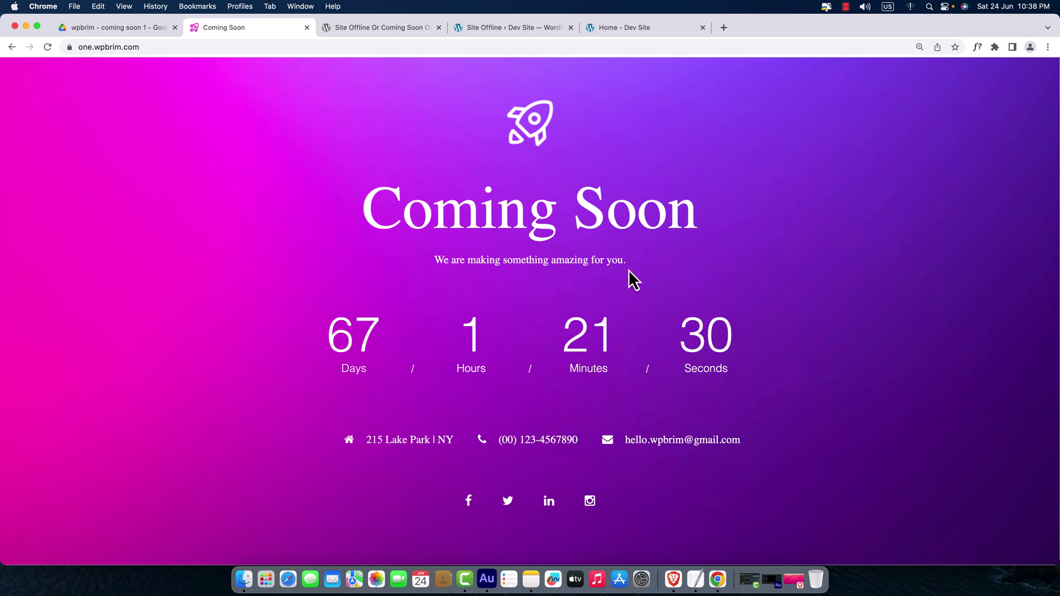
# - Copy the tagline 'We are making something amazing for you.' from the reference page
pyautogui.moveTo(633, 263); pyautogui.dragTo(431, 263)
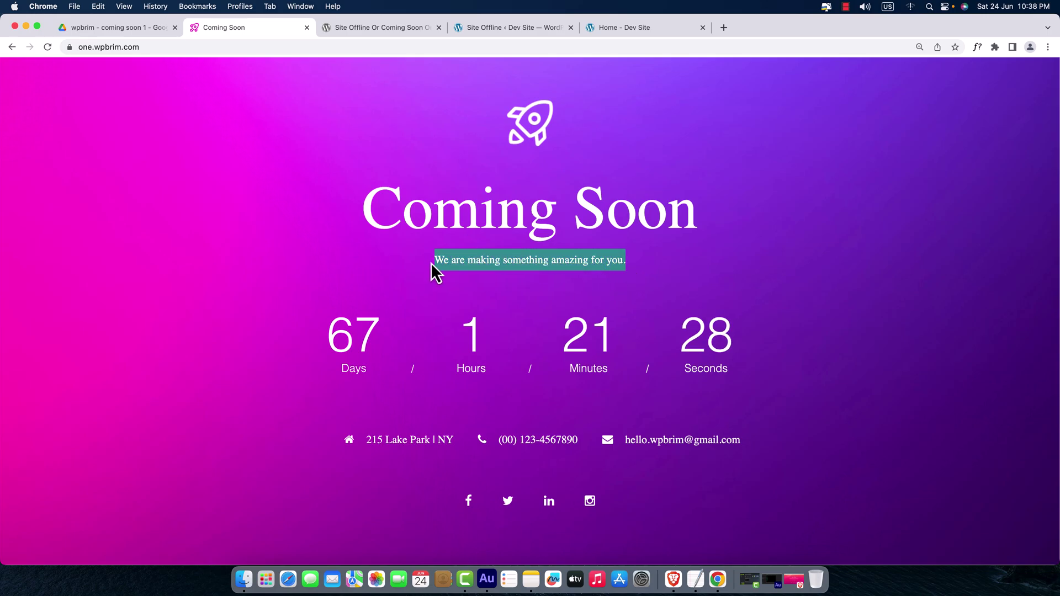
pyautogui.rightClick(462, 260)
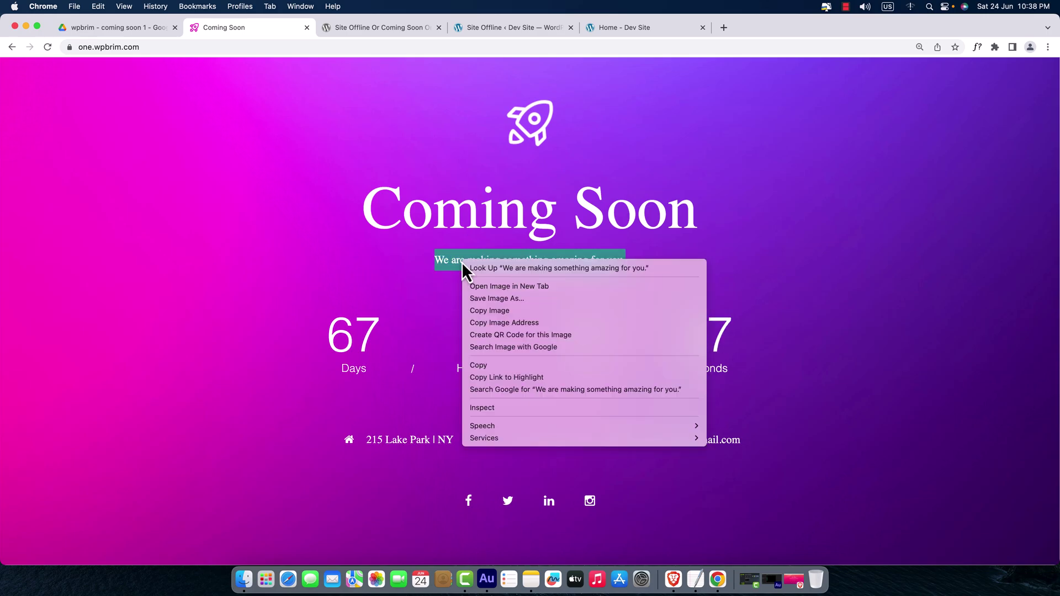
pyautogui.click(496, 369)
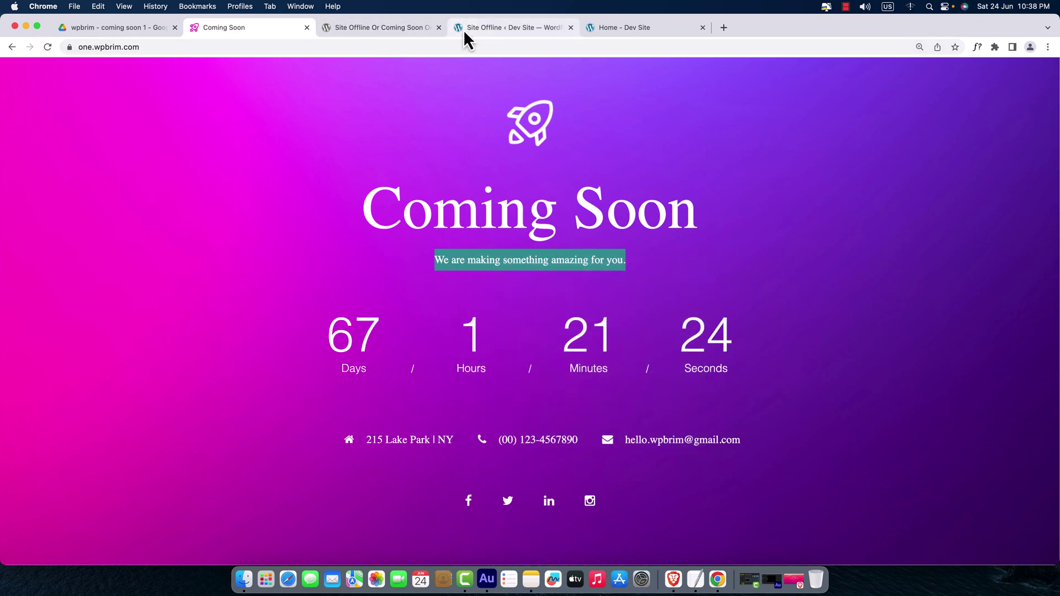
# - Replace the lorem ipsum Description text with the copied tagline
pyautogui.click(462, 29)
pyautogui.moveTo(427, 454); pyautogui.dragTo(173, 374)
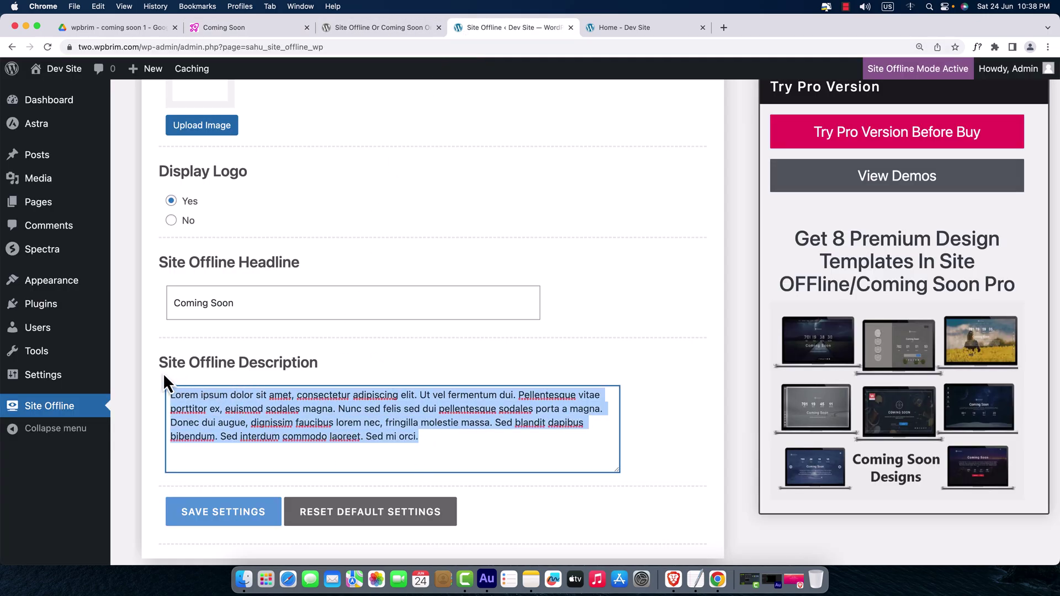
pyautogui.press('BackSpace')
pyautogui.press('super+v')
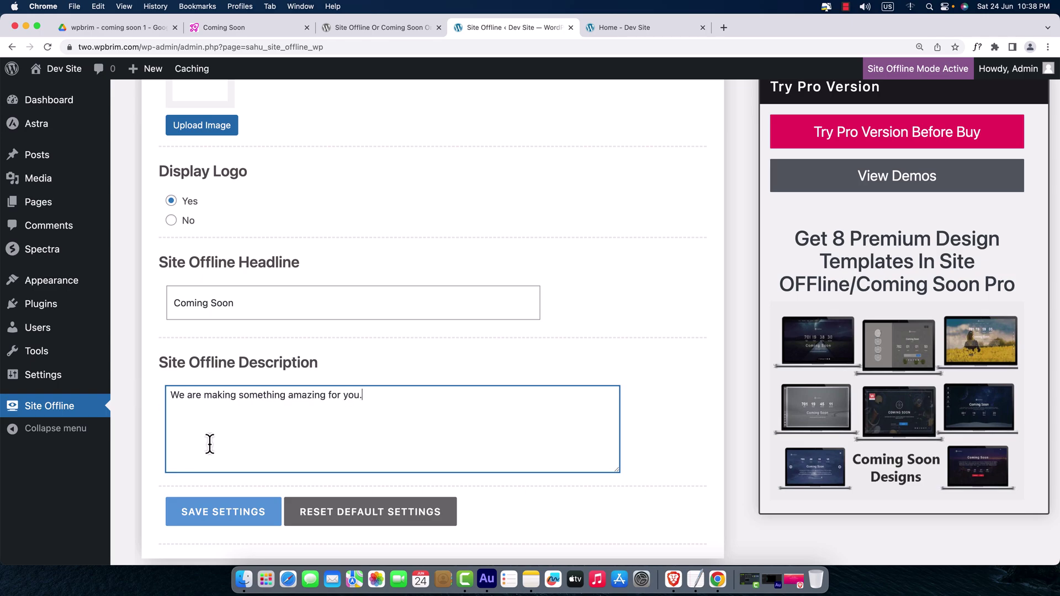
pyautogui.scroll(-5, 558, 359)
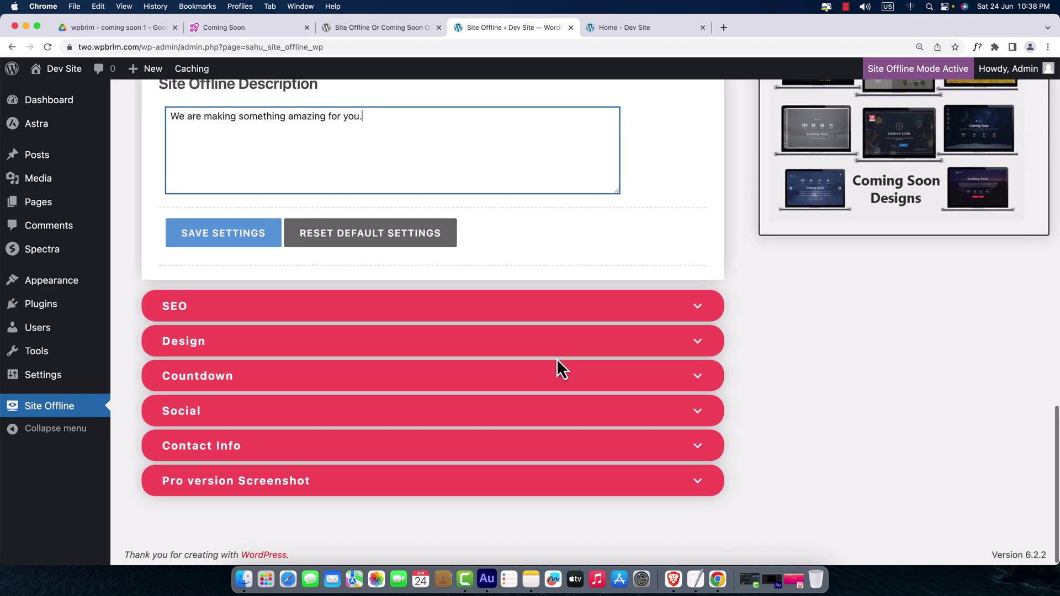
pyautogui.scroll(5, 558, 358)
pyautogui.scroll(5, 552, 364)
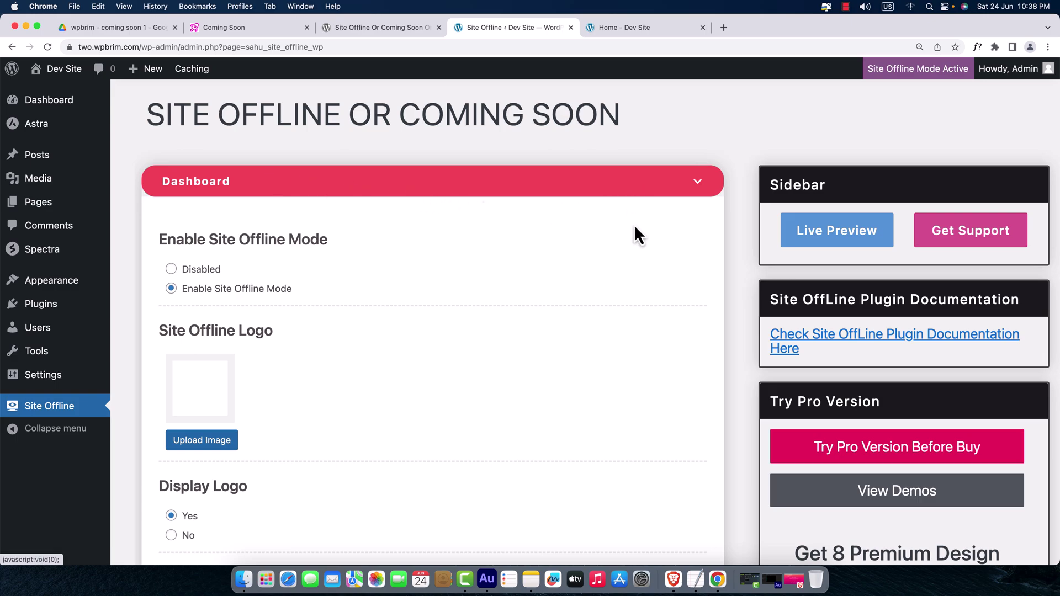
pyautogui.scroll(-4, 629, 243)
pyautogui.scroll(-7, 622, 250)
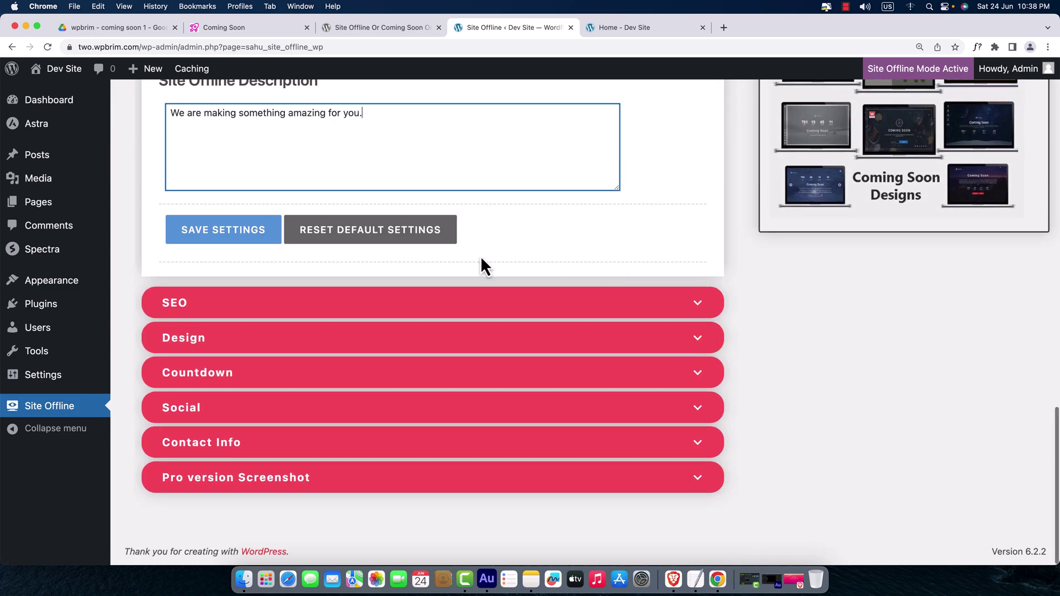
# - Save the offline page settings and purge the site cache
pyautogui.click(224, 239)
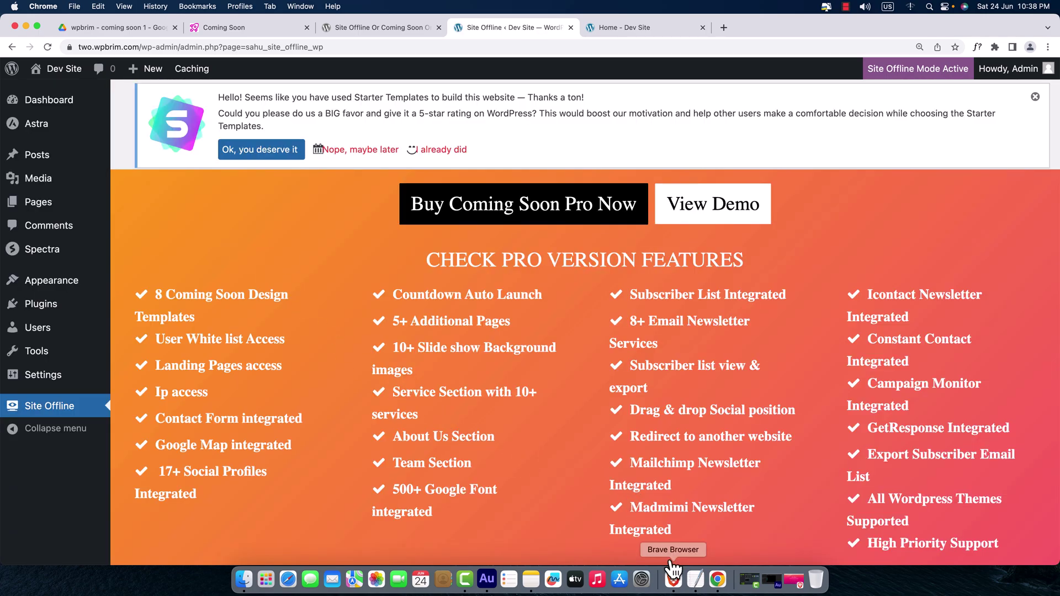
pyautogui.moveTo(203, 78)
pyautogui.click(205, 102)
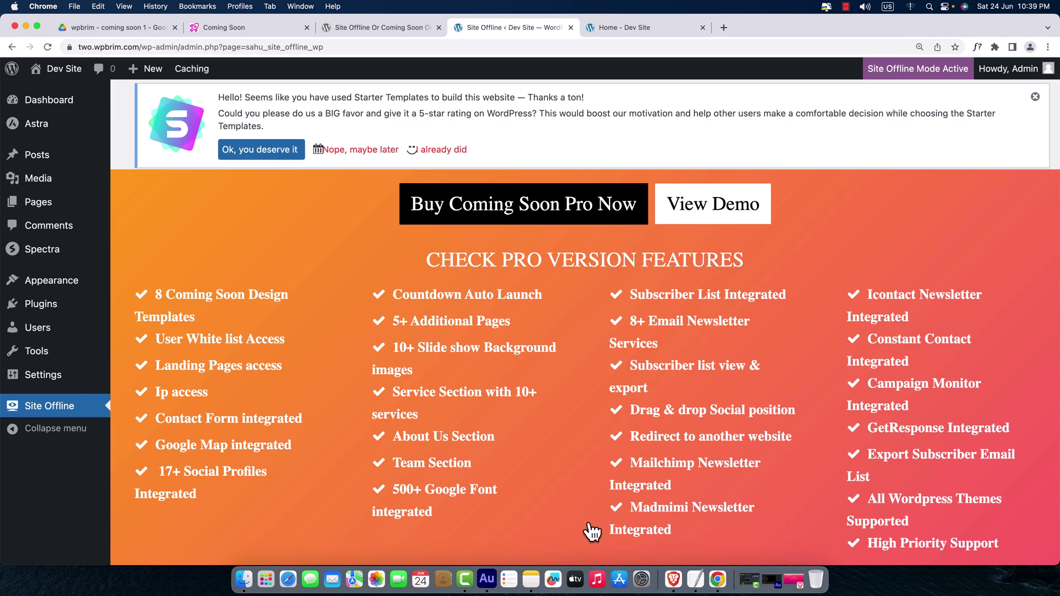
# - Reload two.wpbrim.com in Brave to confirm the Coming Soon page, then return to the admin
pyautogui.click(675, 580)
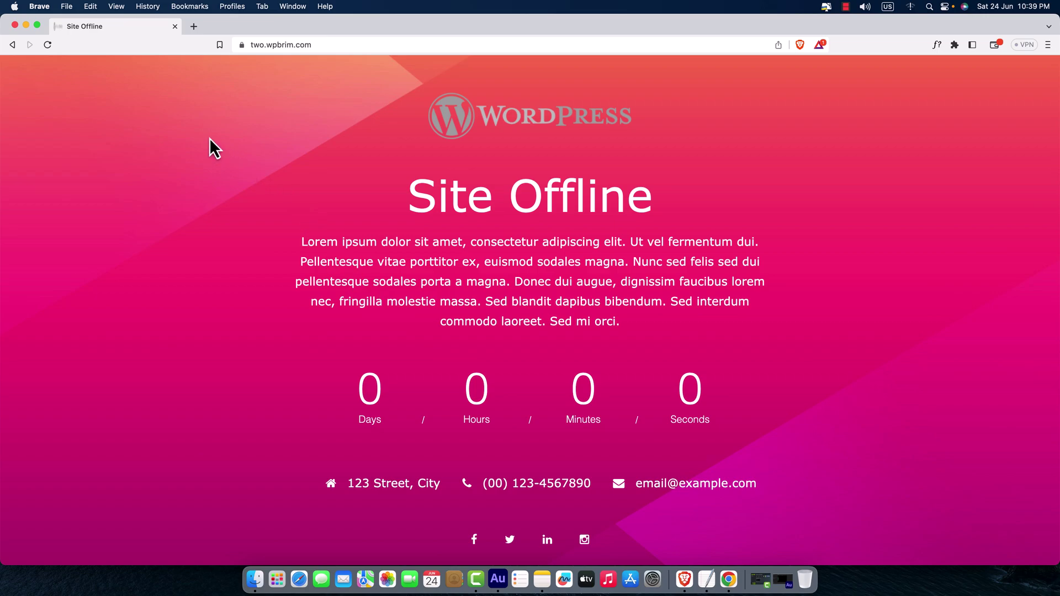
pyautogui.click(45, 48)
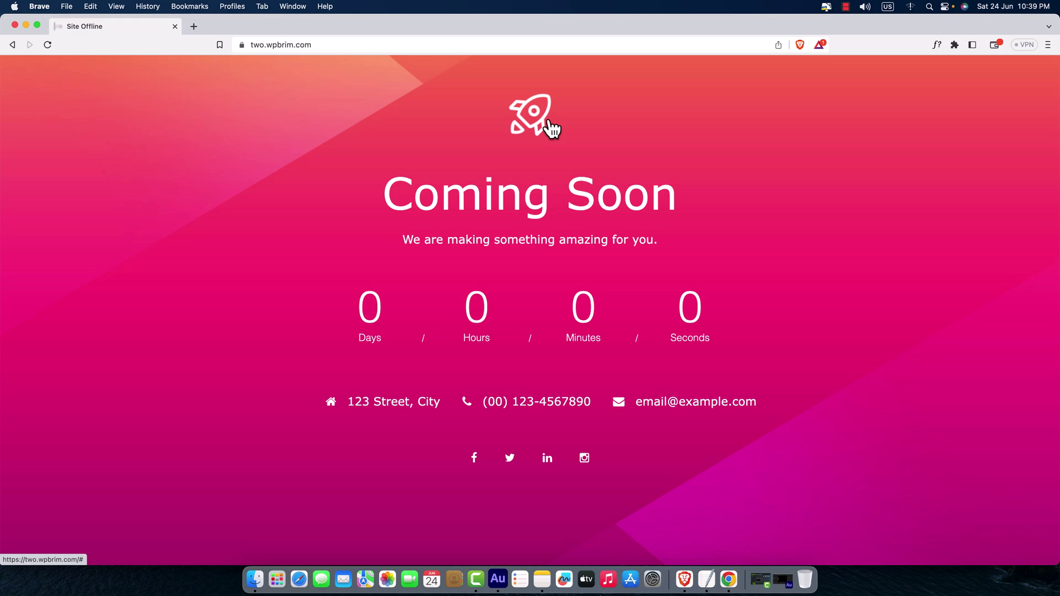
pyautogui.press('super+Tab')
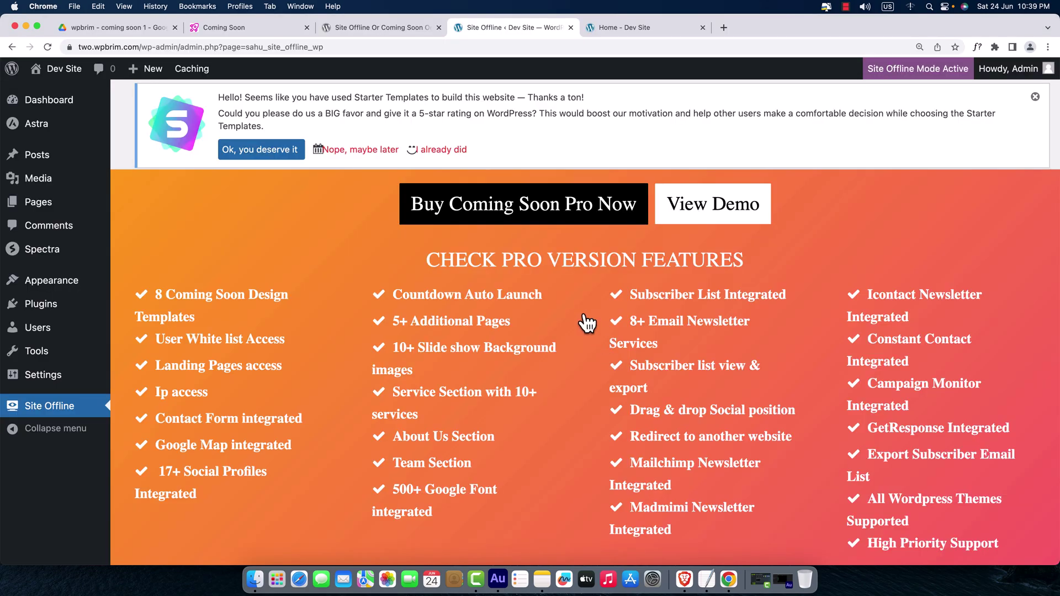
pyautogui.scroll(-12, 585, 323)
pyautogui.scroll(4, 585, 323)
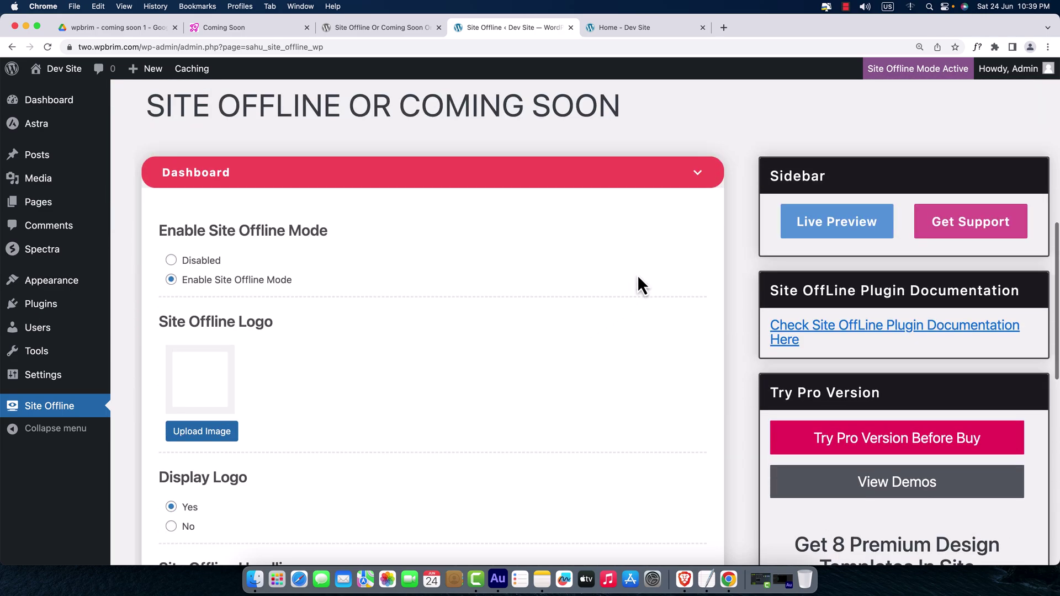
# - In the SEO section, upload favicon.jpg and insert the pink rocket as the Favicon Icon
pyautogui.click(699, 178)
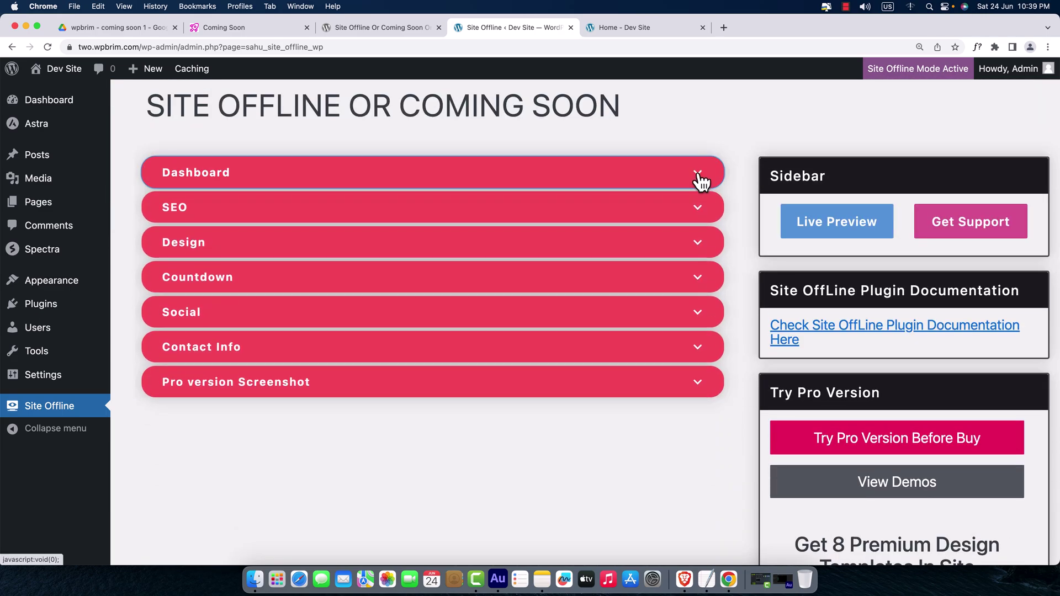
pyautogui.click(240, 209)
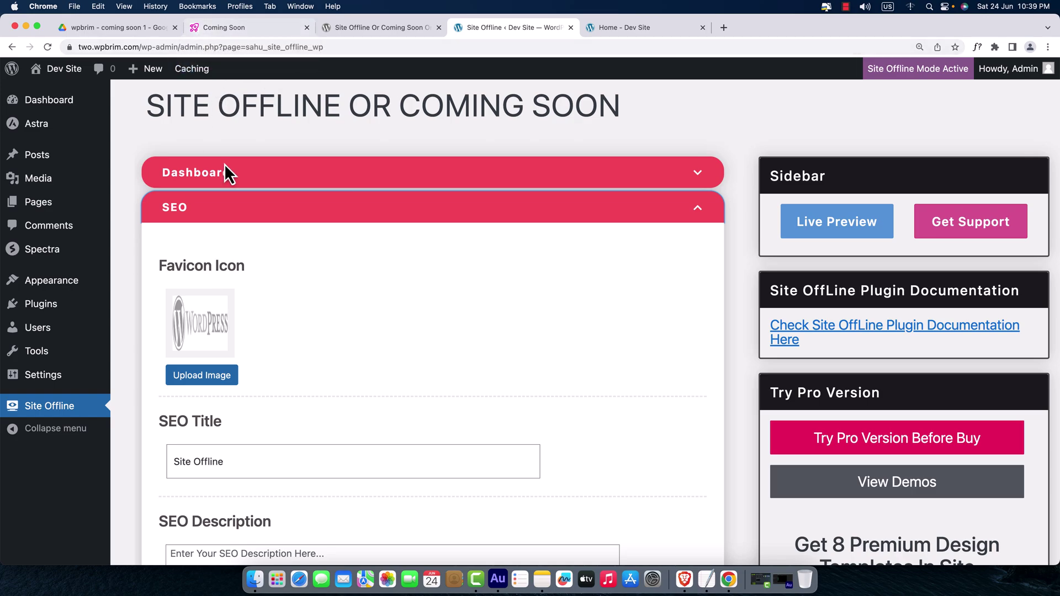
pyautogui.click(217, 373)
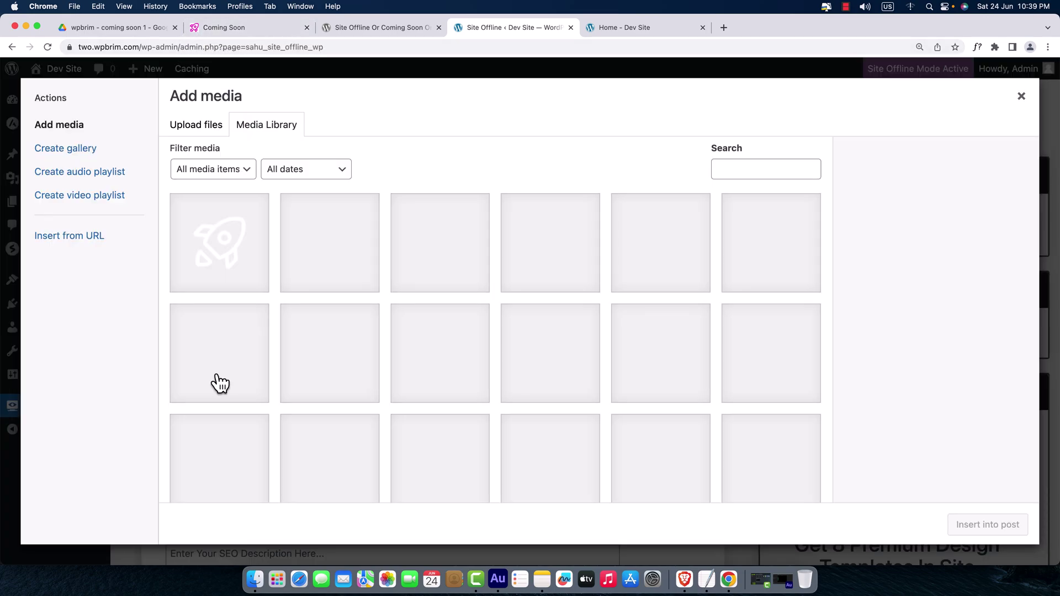
pyautogui.click(201, 132)
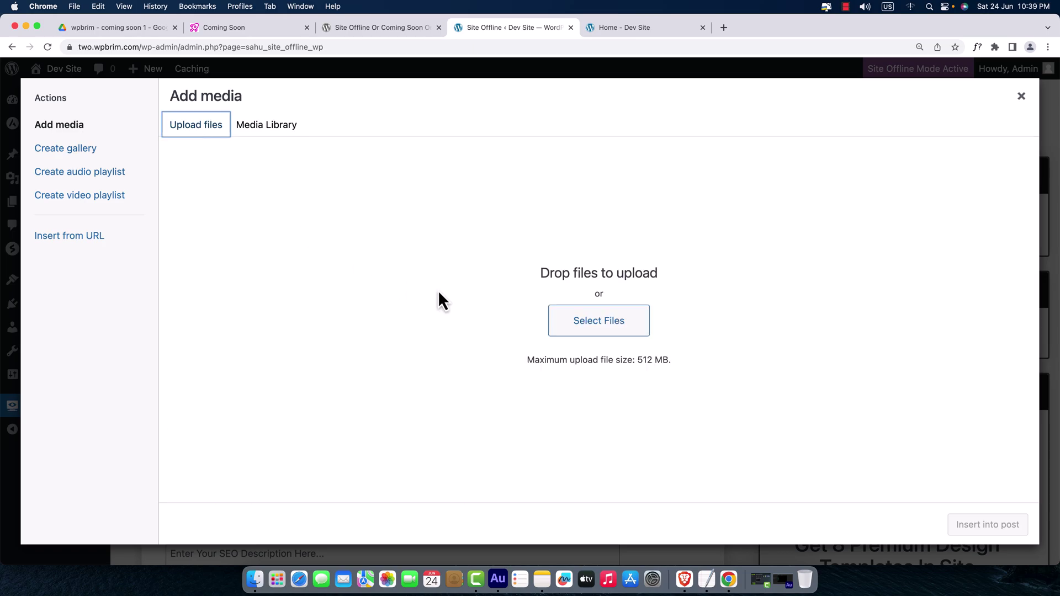
pyautogui.click(573, 319)
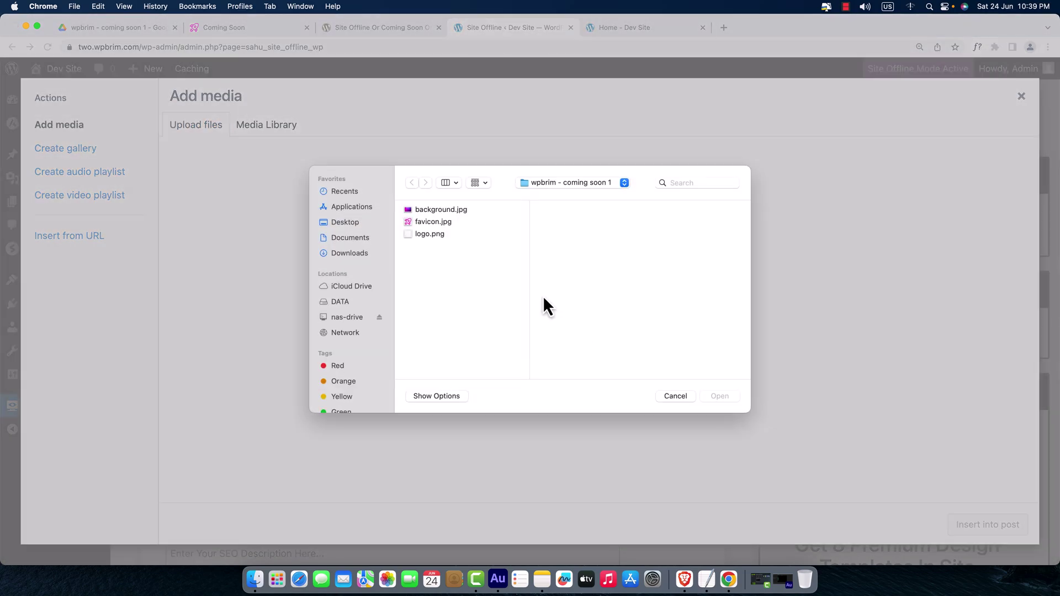
pyautogui.click(446, 223)
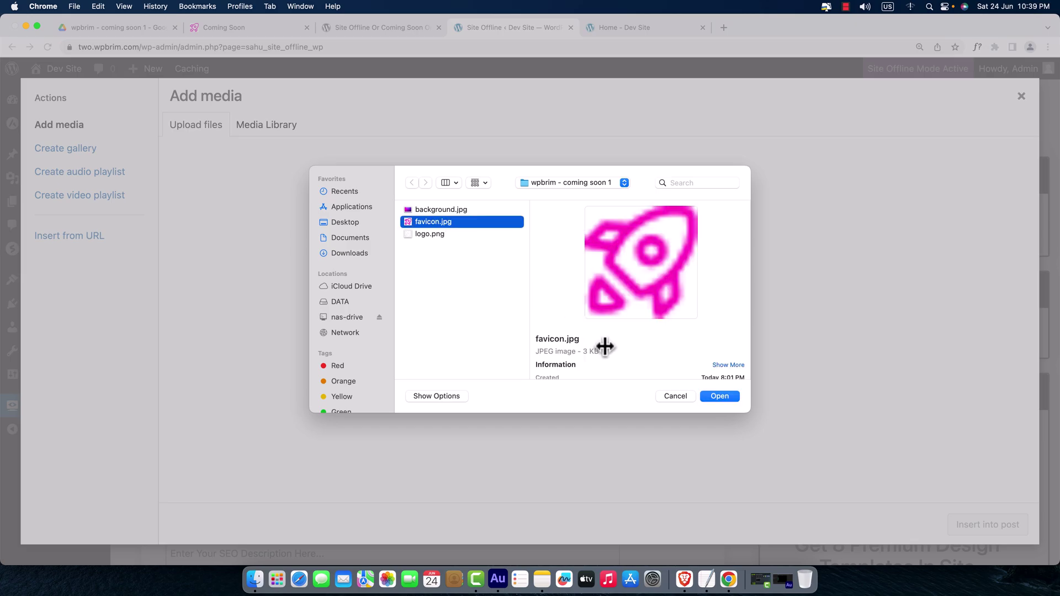
pyautogui.click(712, 399)
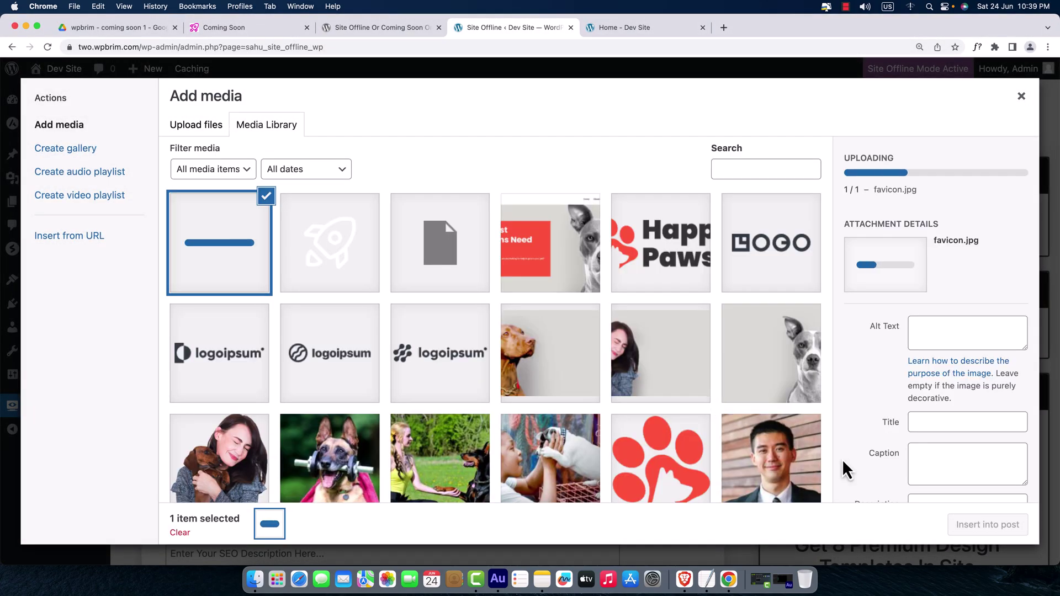
pyautogui.click(968, 531)
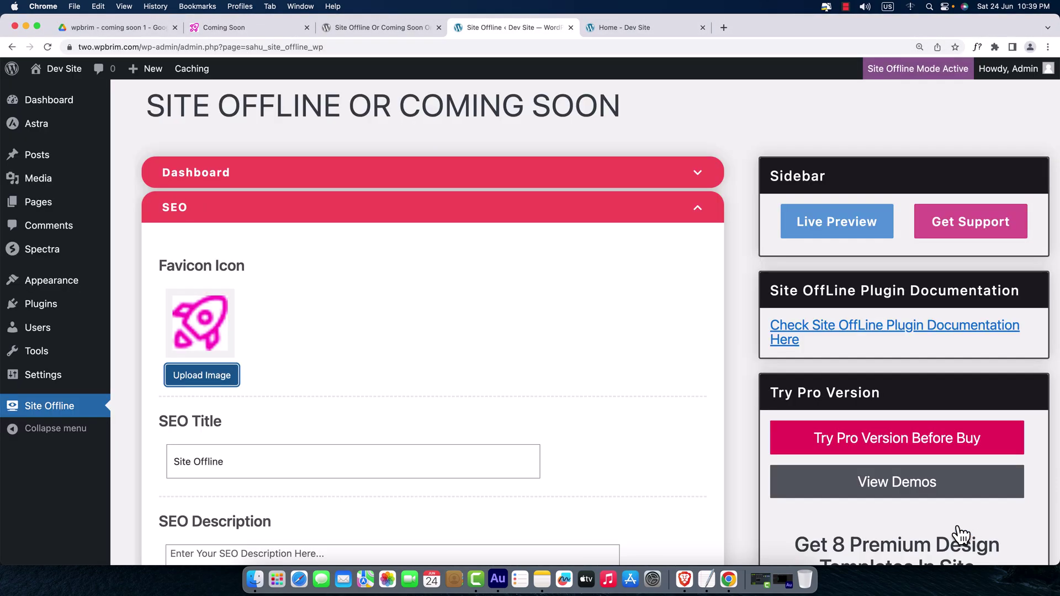
pyautogui.scroll(-1, 591, 453)
pyautogui.scroll(-2, 568, 437)
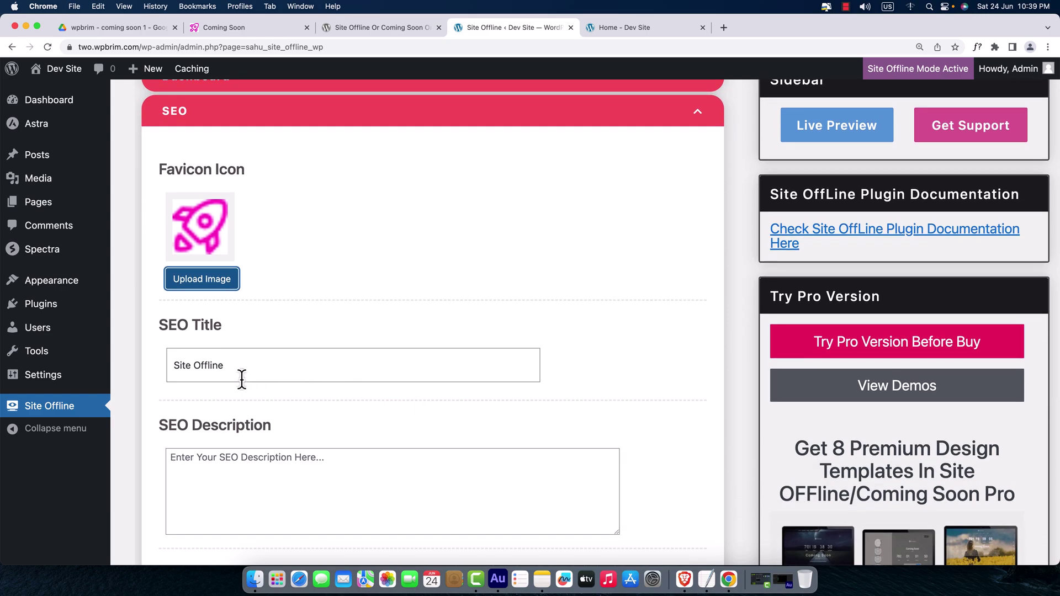
# - Replace the SEO title 'Site Offline' with 'Coming Soon' and save the Site Offline settings
pyautogui.moveTo(231, 375); pyautogui.dragTo(144, 372)
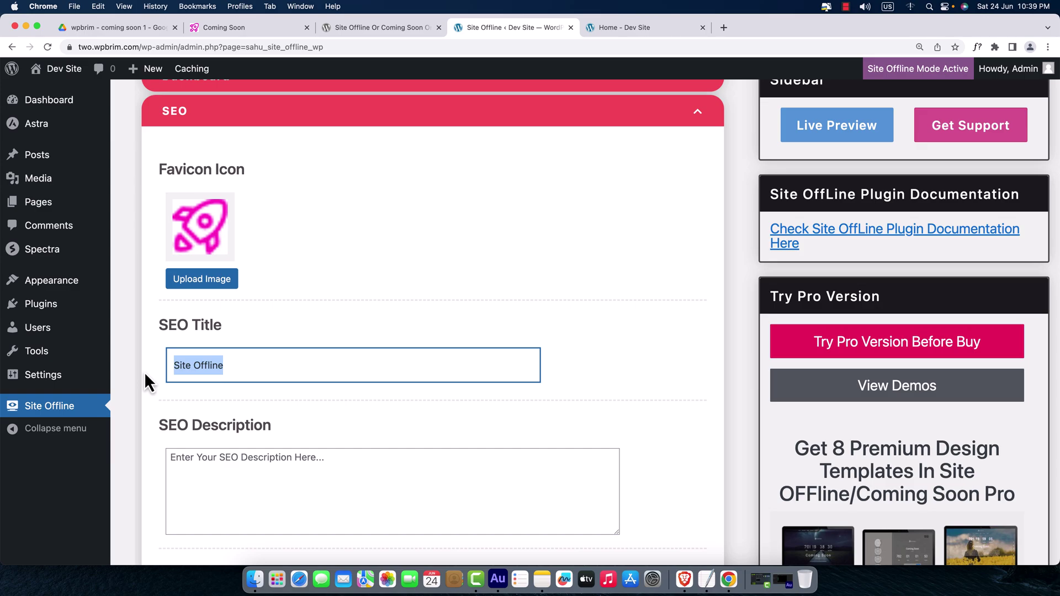
pyautogui.write('Comin')
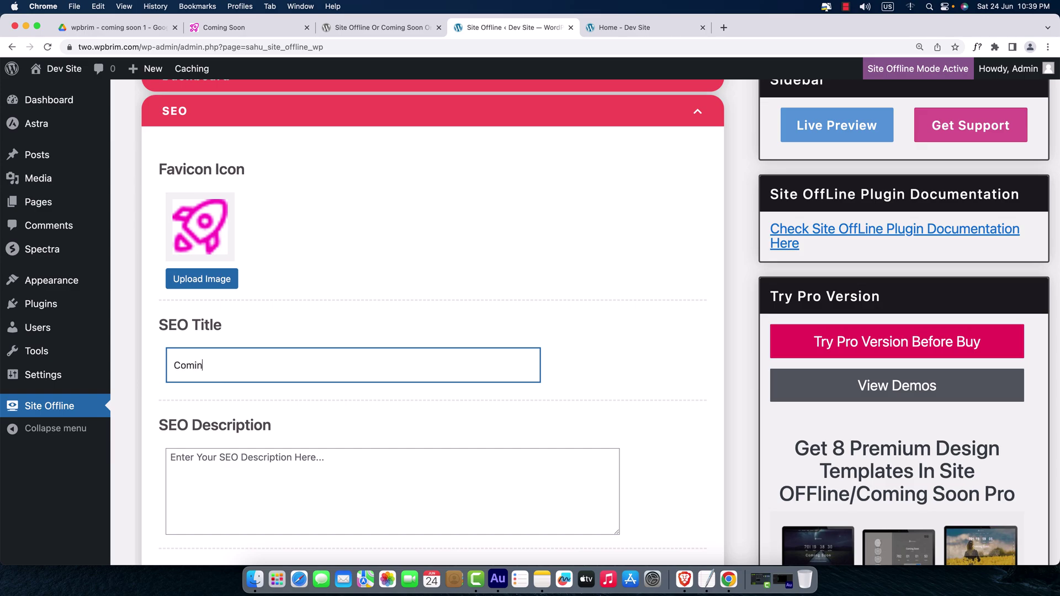
pyautogui.write('g S')
pyautogui.scroll(-3, 359, 325)
pyautogui.scroll(-3, 353, 354)
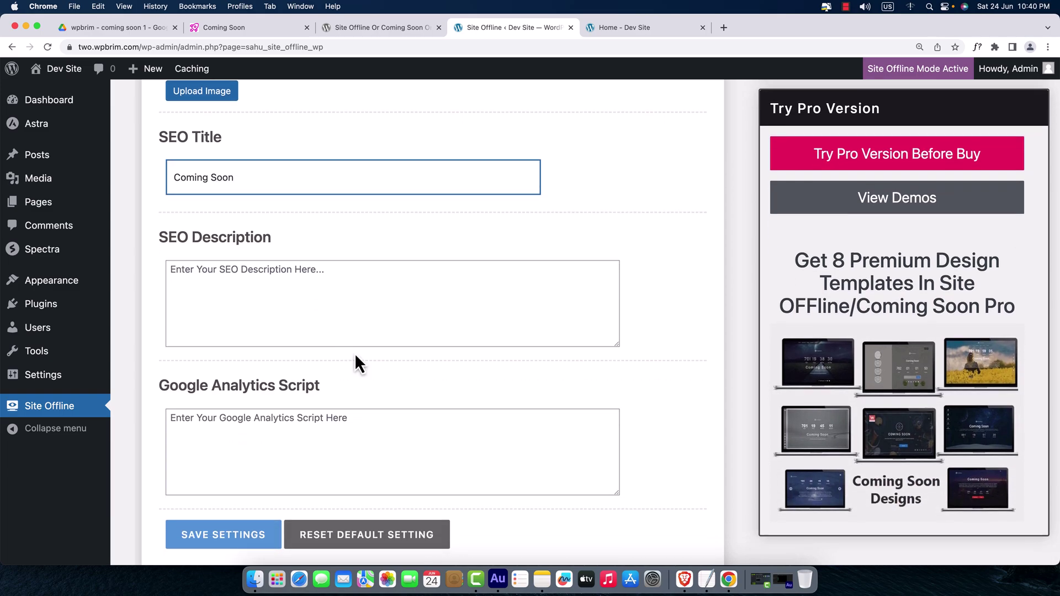
pyautogui.scroll(-3, 355, 357)
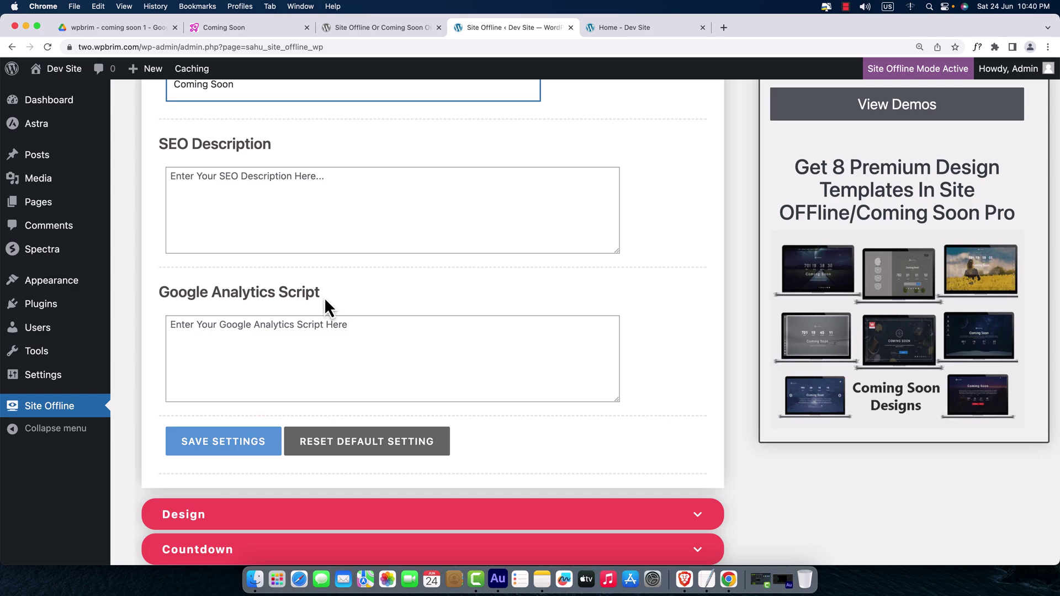
pyautogui.moveTo(324, 297); pyautogui.dragTo(151, 301)
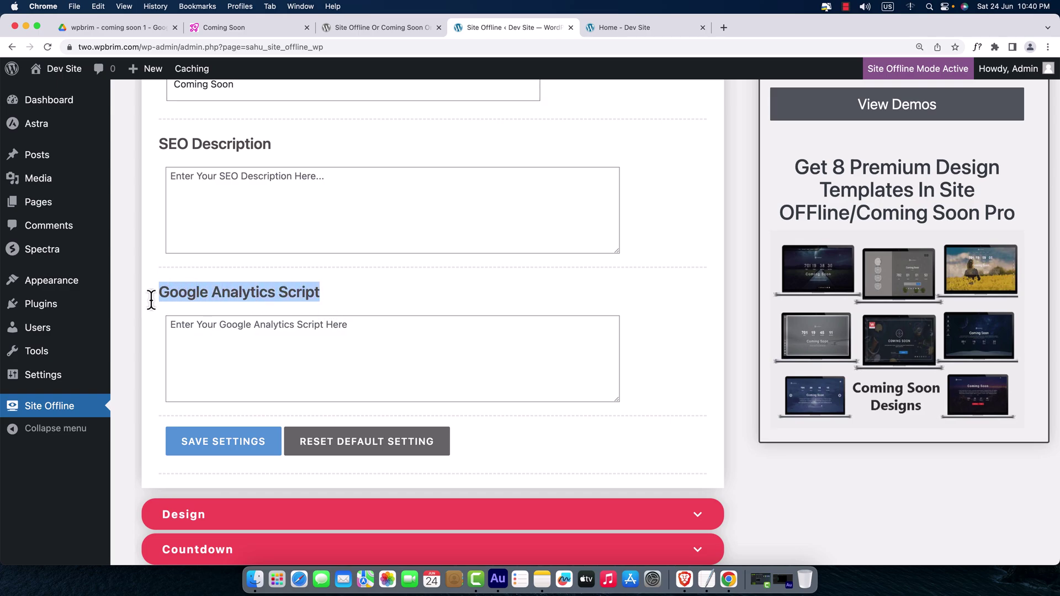
pyautogui.click(223, 367)
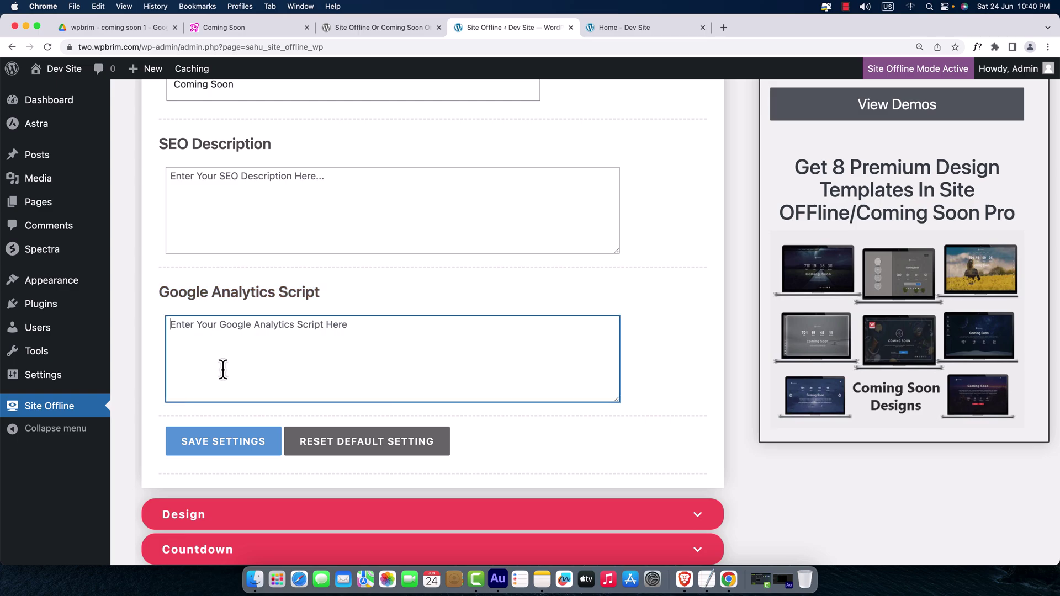
pyautogui.click(226, 451)
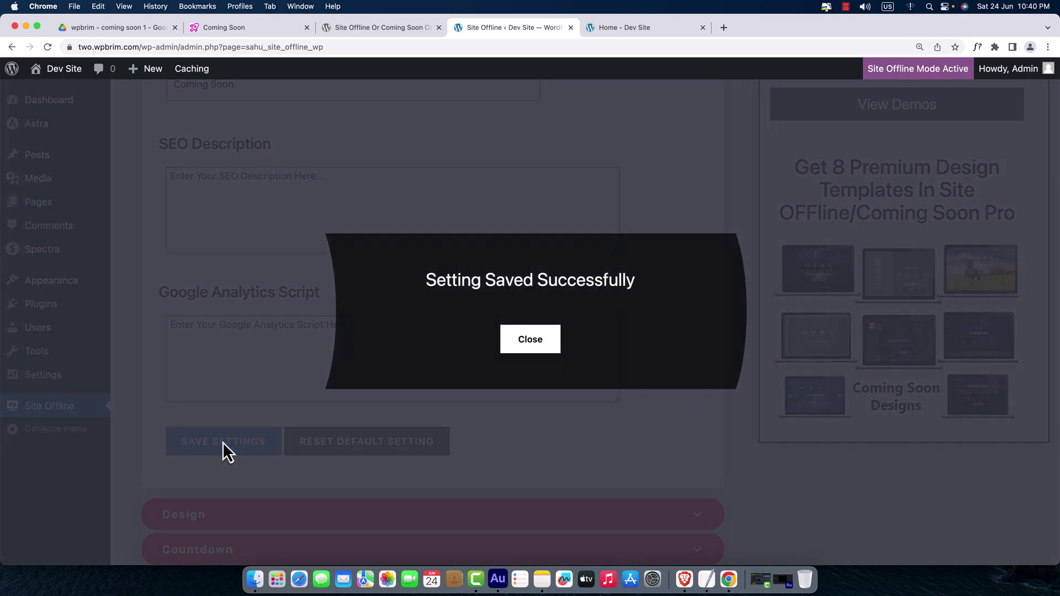
pyautogui.click(526, 343)
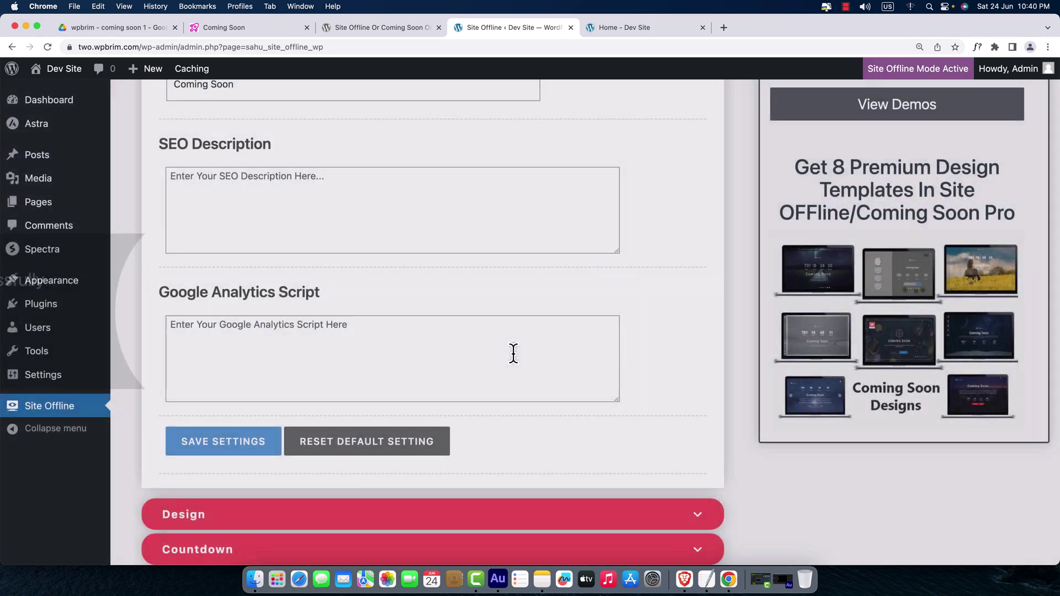
pyautogui.click(686, 581)
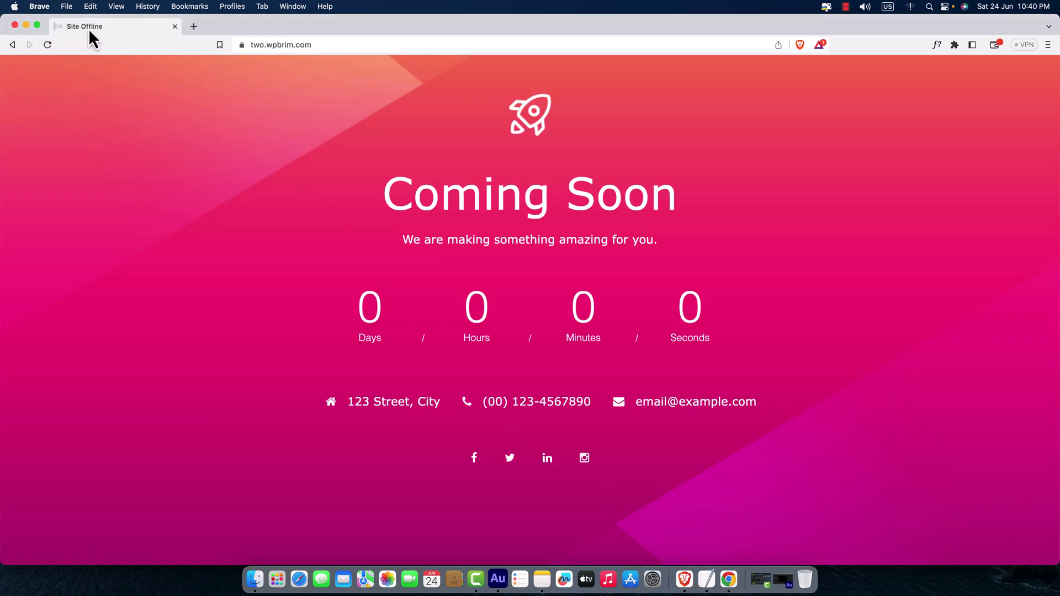
pyautogui.click(48, 45)
pyautogui.click(730, 580)
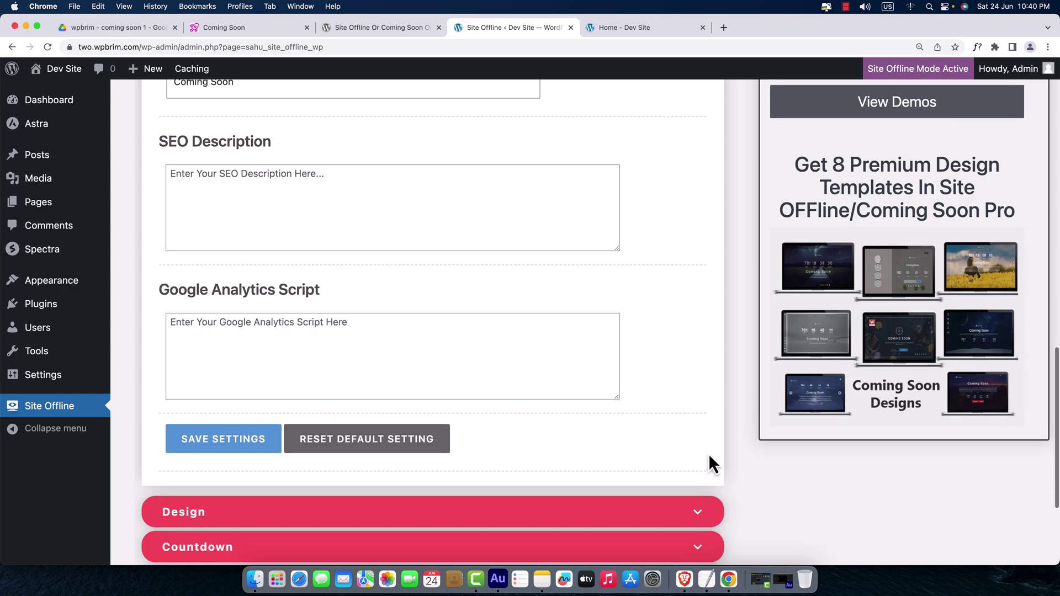
# - In the Design section, reset the background colour to default and select Image Background
pyautogui.scroll(-3, 710, 461)
pyautogui.scroll(-3, 641, 444)
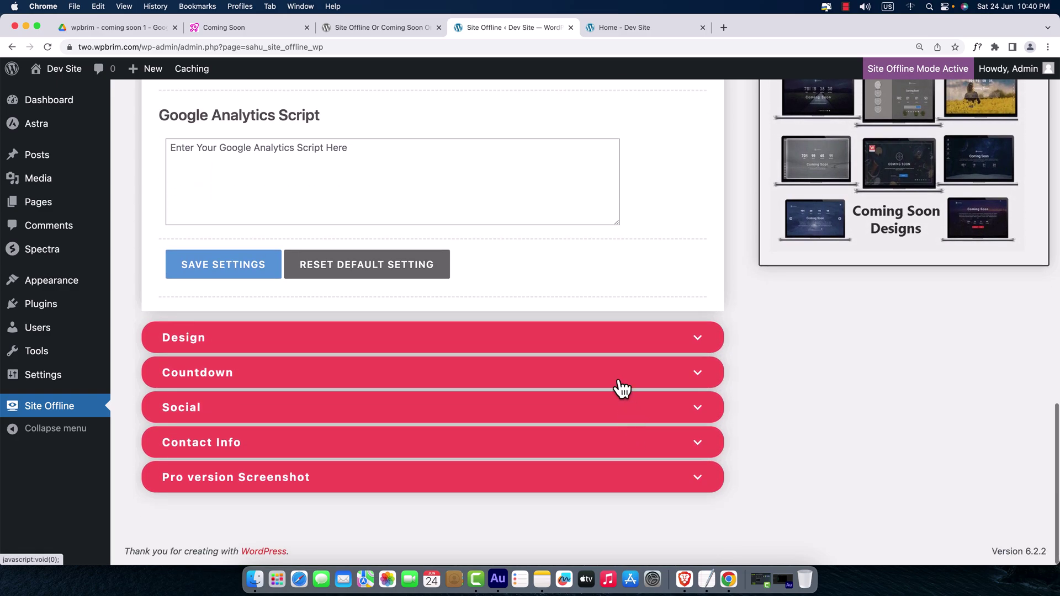
pyautogui.click(700, 341)
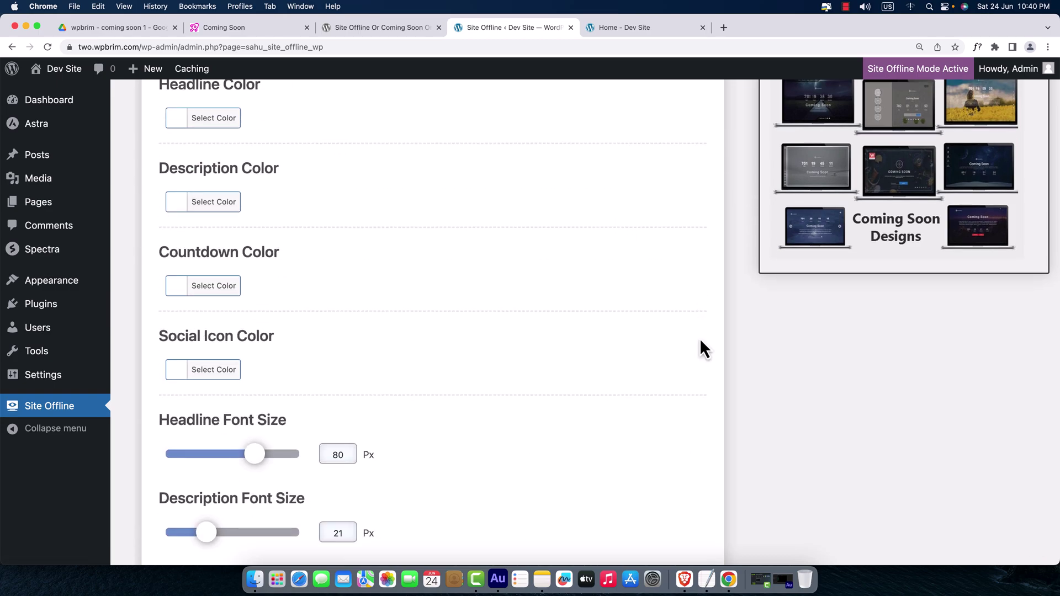
pyautogui.scroll(8, 695, 341)
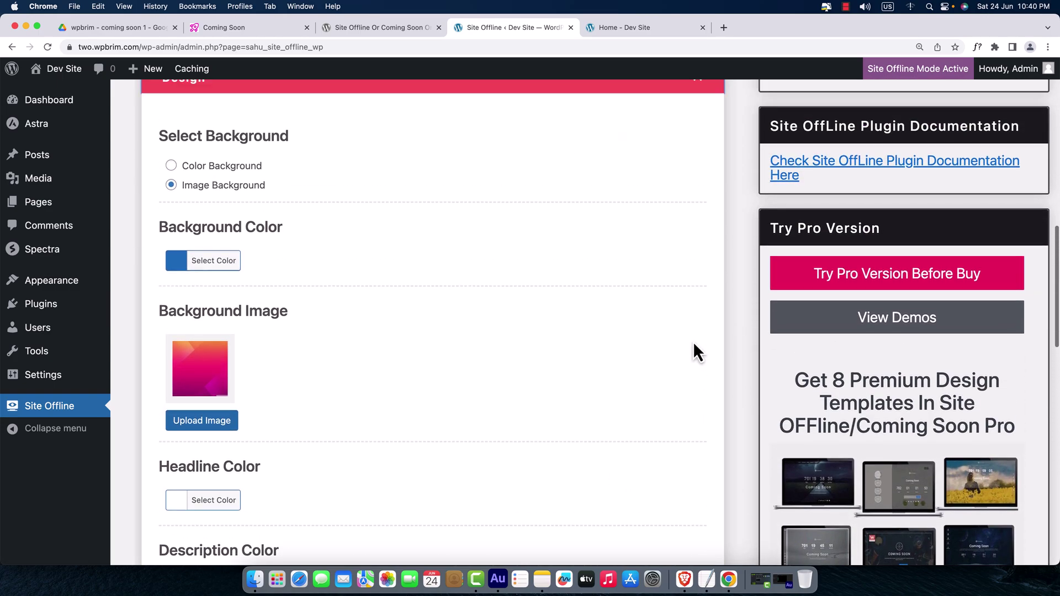
pyautogui.scroll(1, 692, 342)
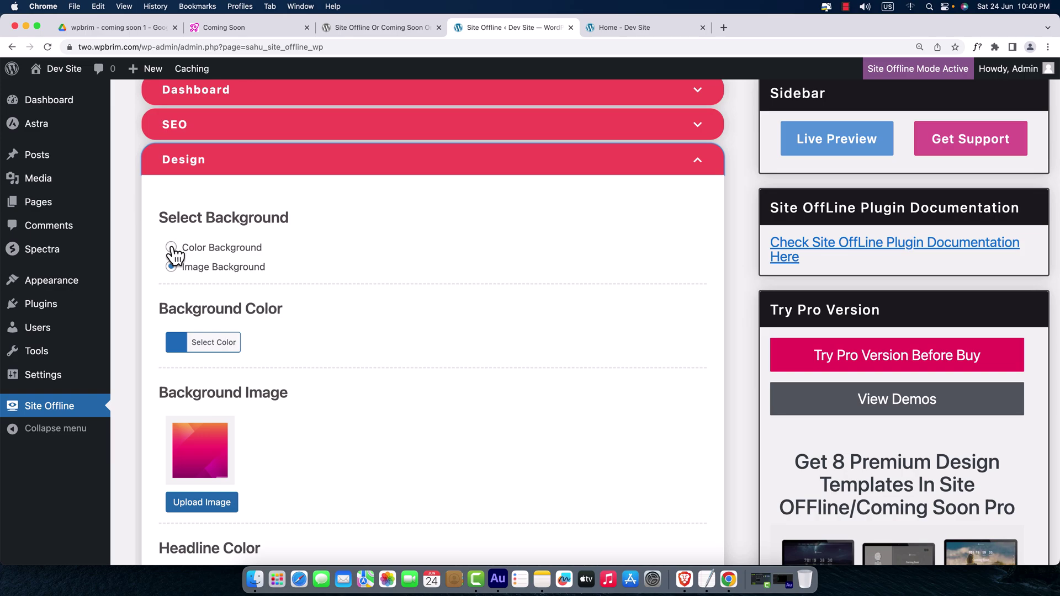
pyautogui.click(172, 248)
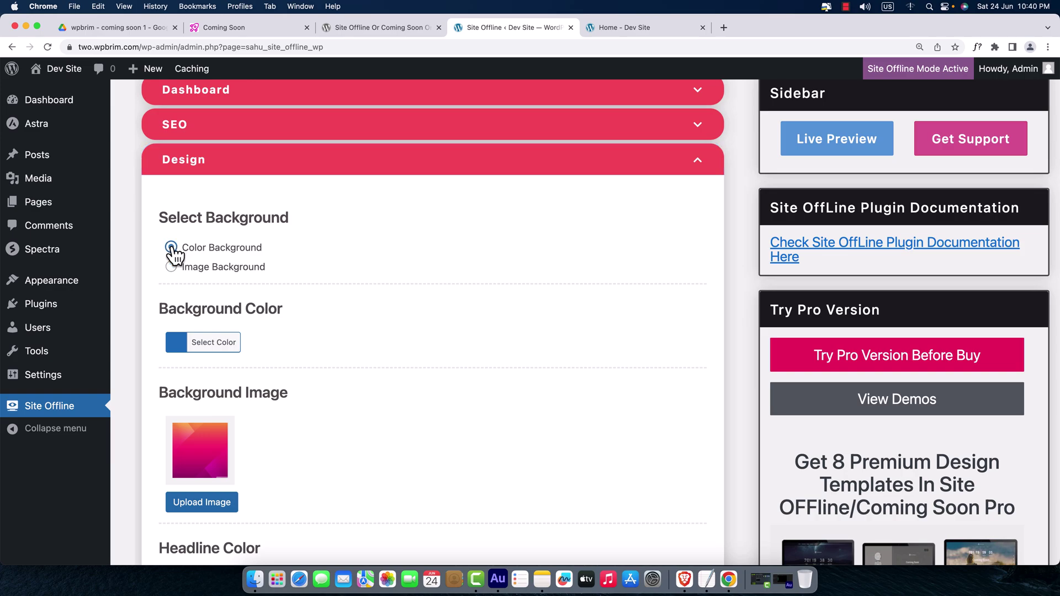
pyautogui.click(177, 342)
pyautogui.moveTo(274, 412); pyautogui.dragTo(210, 407)
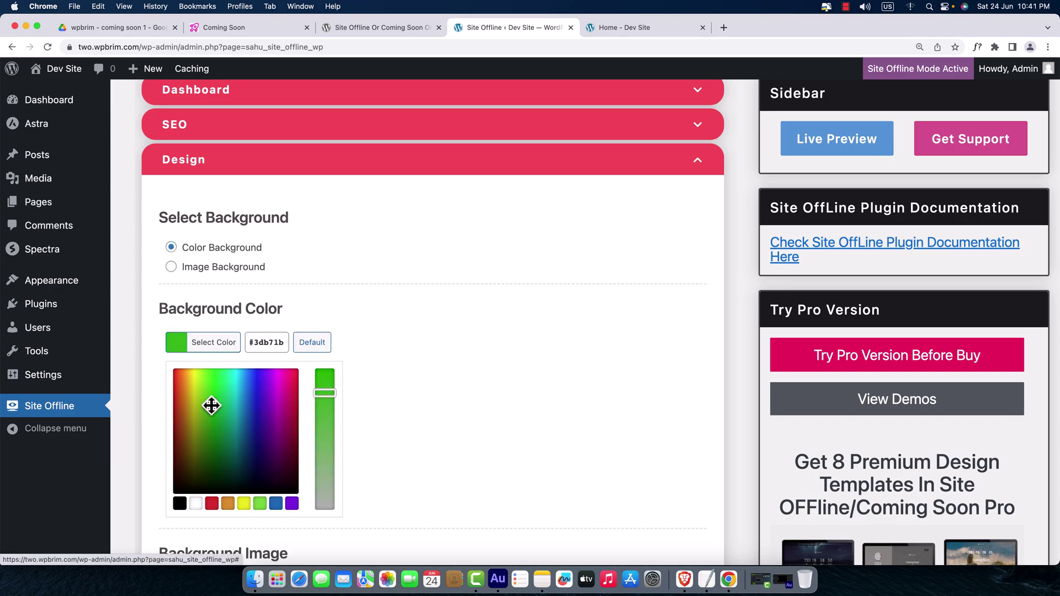
pyautogui.click(298, 343)
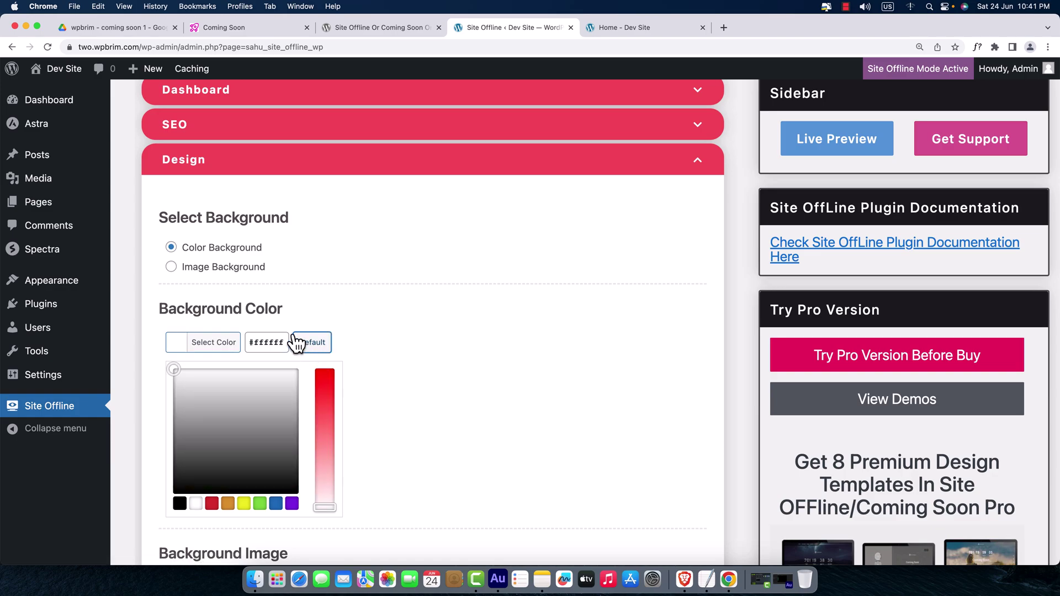
pyautogui.click(171, 267)
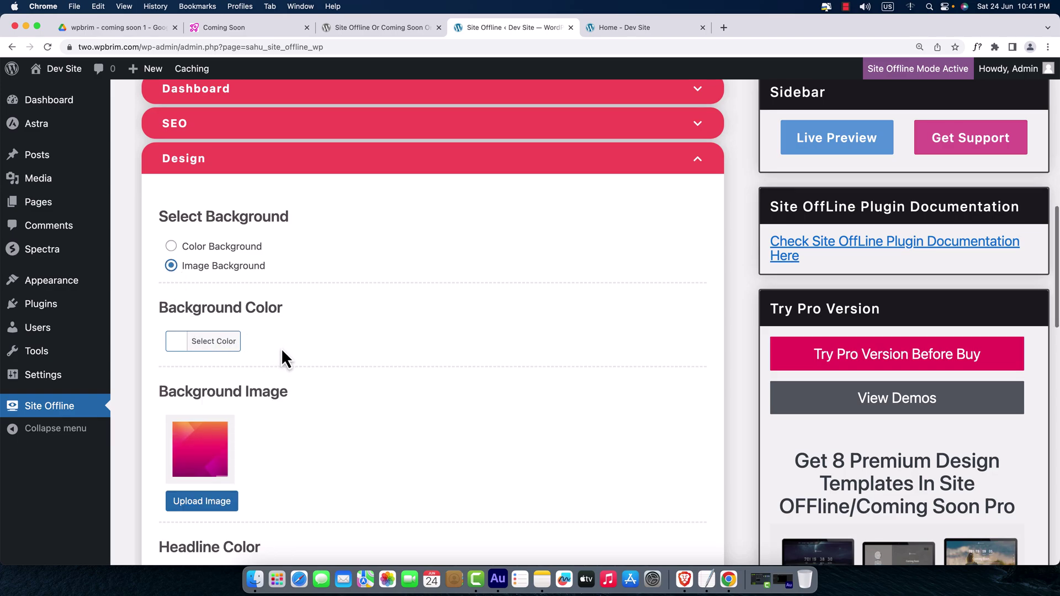
pyautogui.scroll(-5, 283, 348)
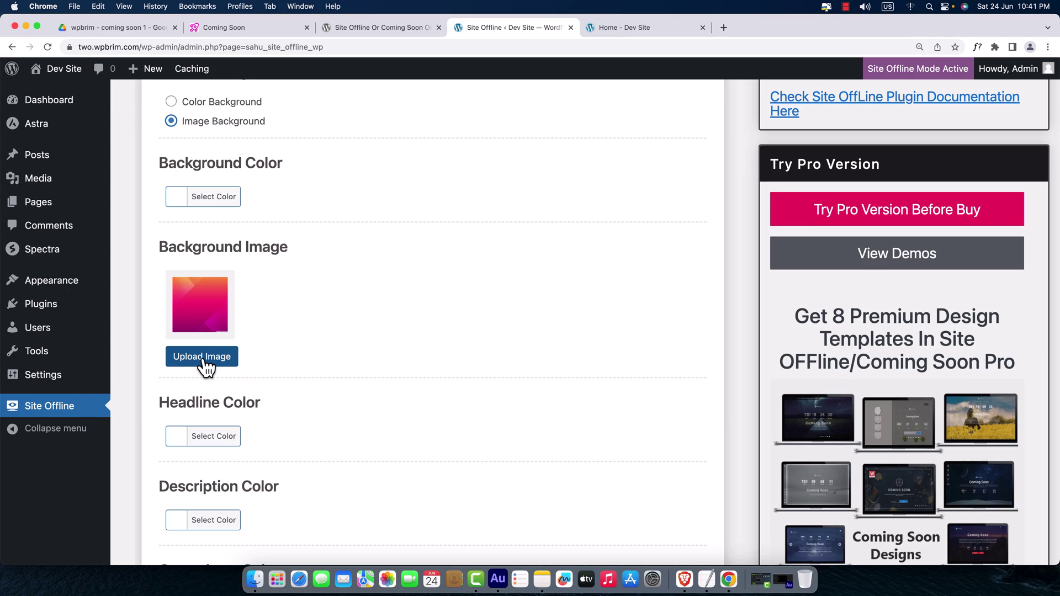
# - Upload background.jpg to the Media Library and insert the purple-pink gradient as the Background Image
pyautogui.click(203, 358)
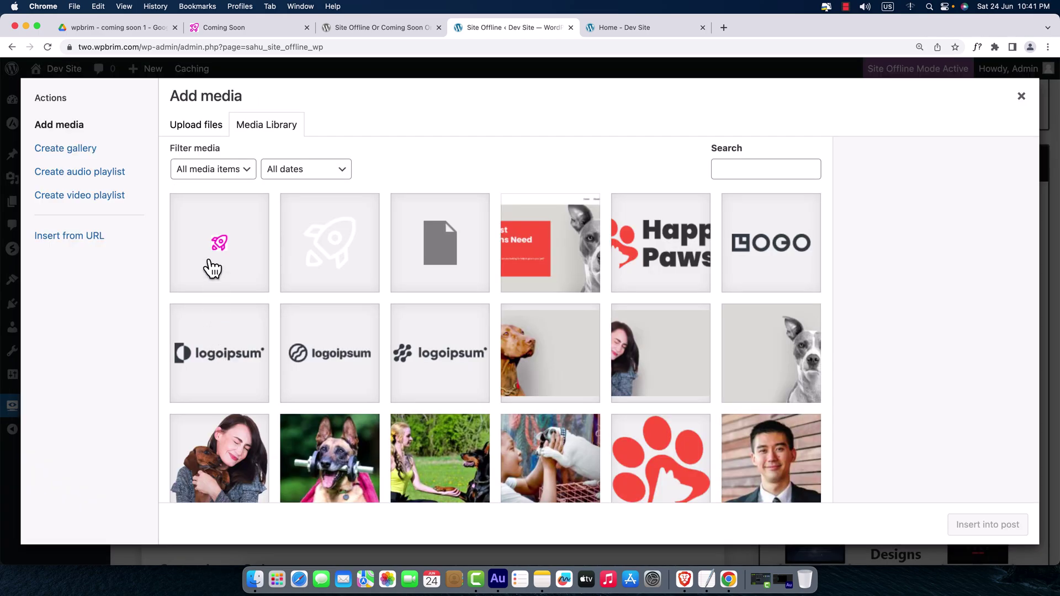
pyautogui.click(196, 128)
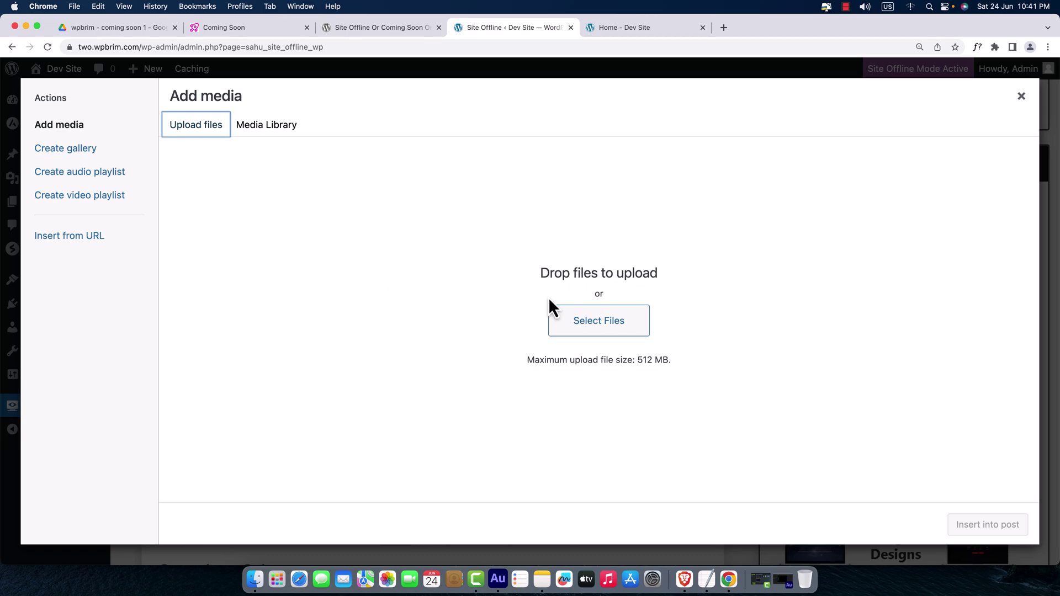
pyautogui.click(608, 328)
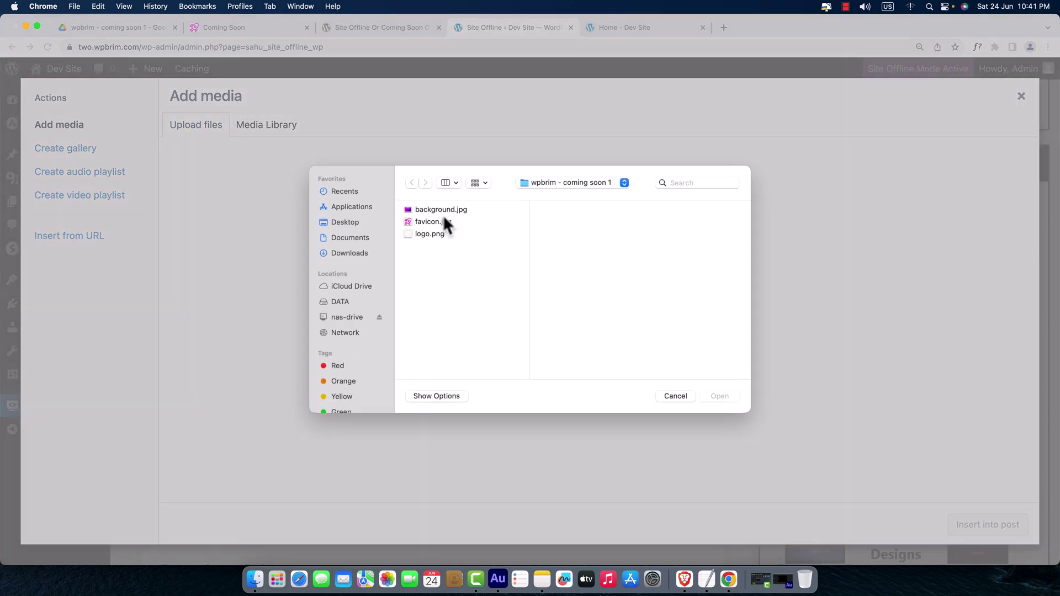
pyautogui.click(447, 211)
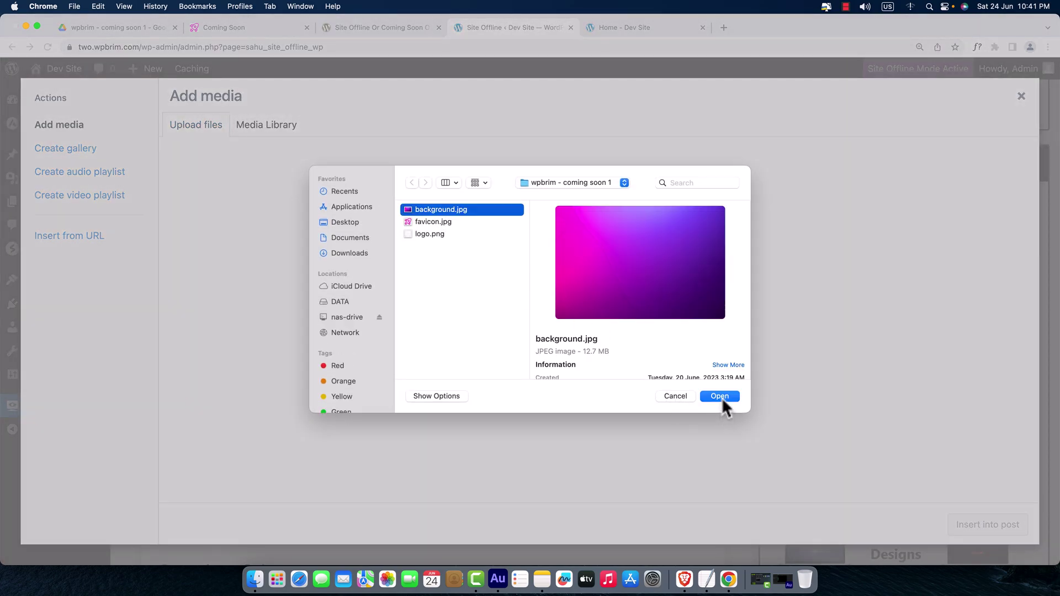
pyautogui.click(720, 397)
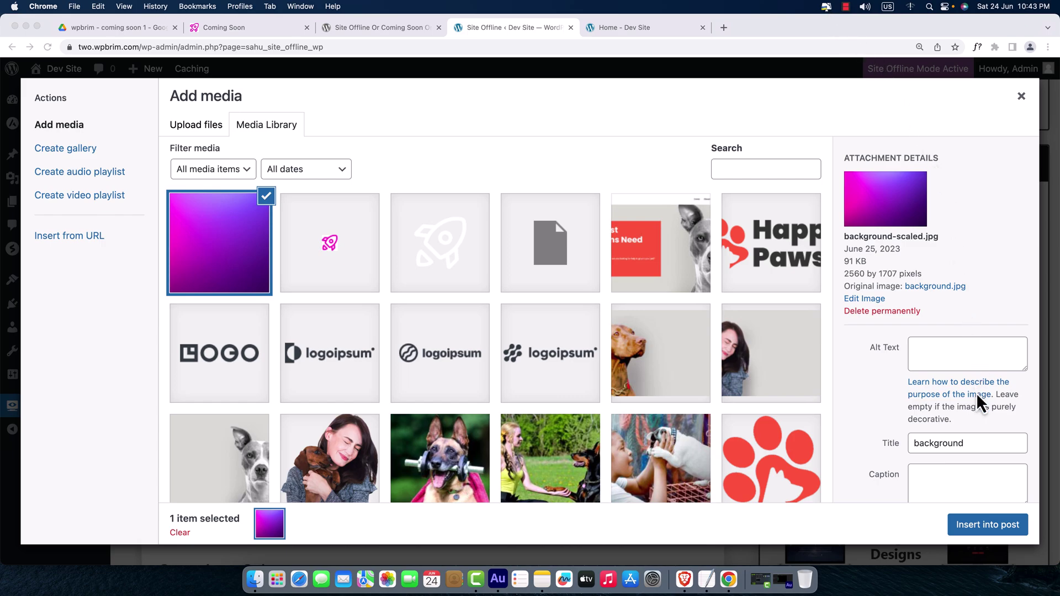
pyautogui.click(984, 535)
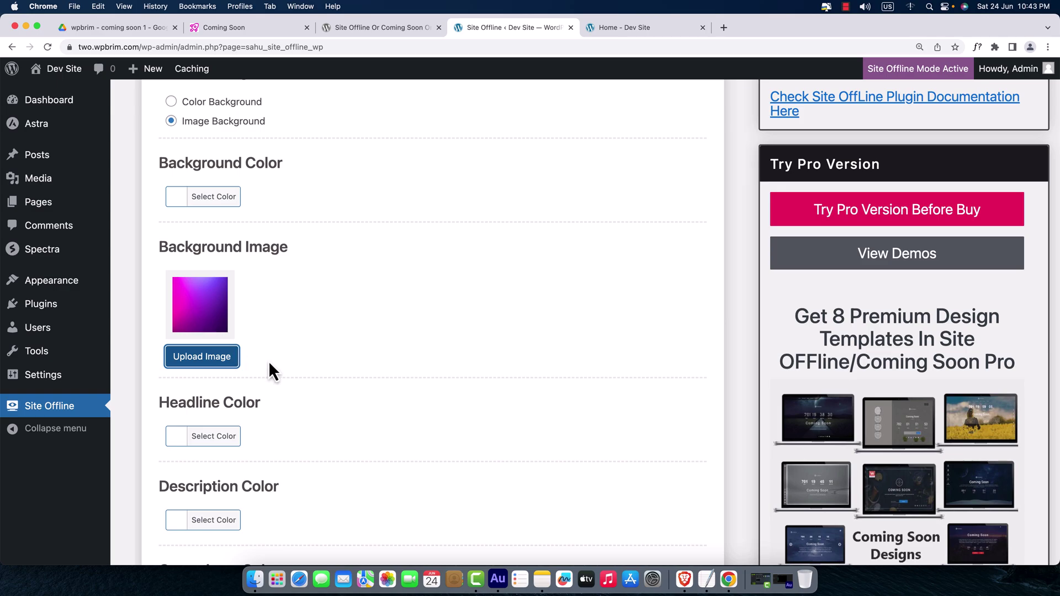
# - Preview the live Coming Soon page, then return to the Site Offline settings
pyautogui.scroll(-5, 291, 369)
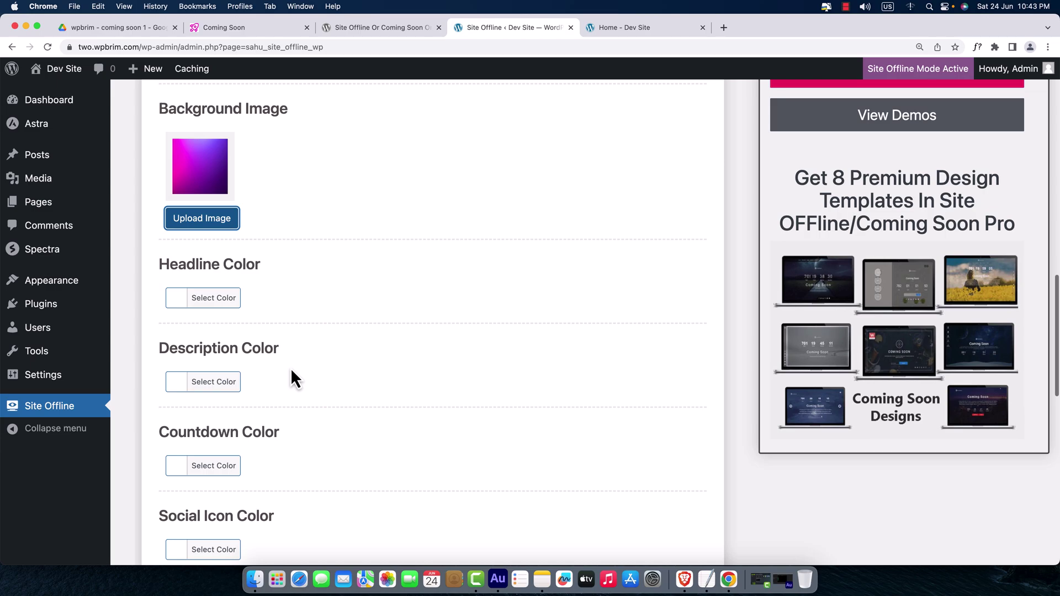
pyautogui.scroll(-2, 291, 368)
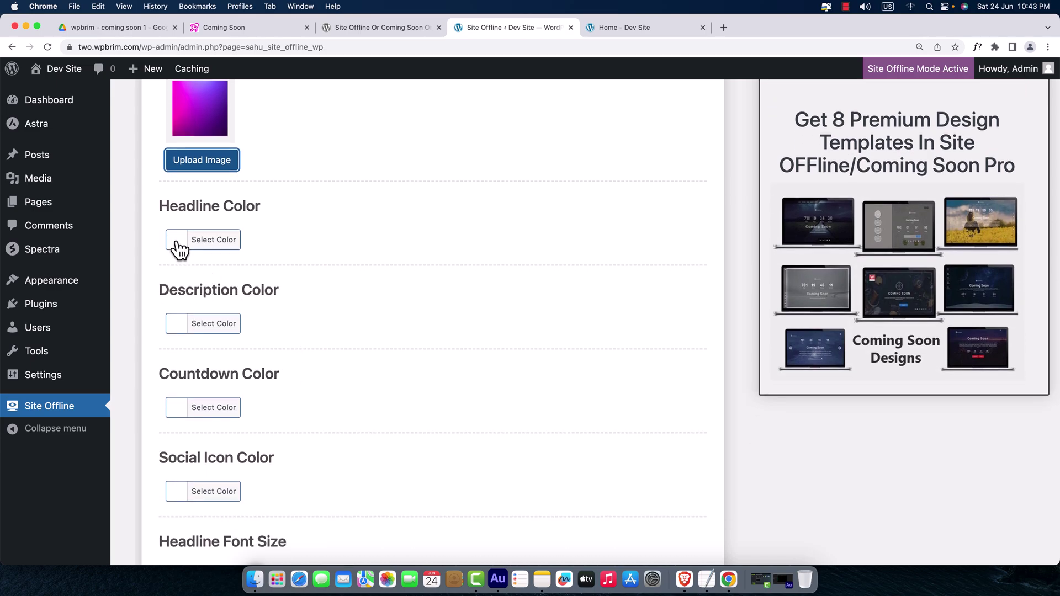
pyautogui.click(233, 35)
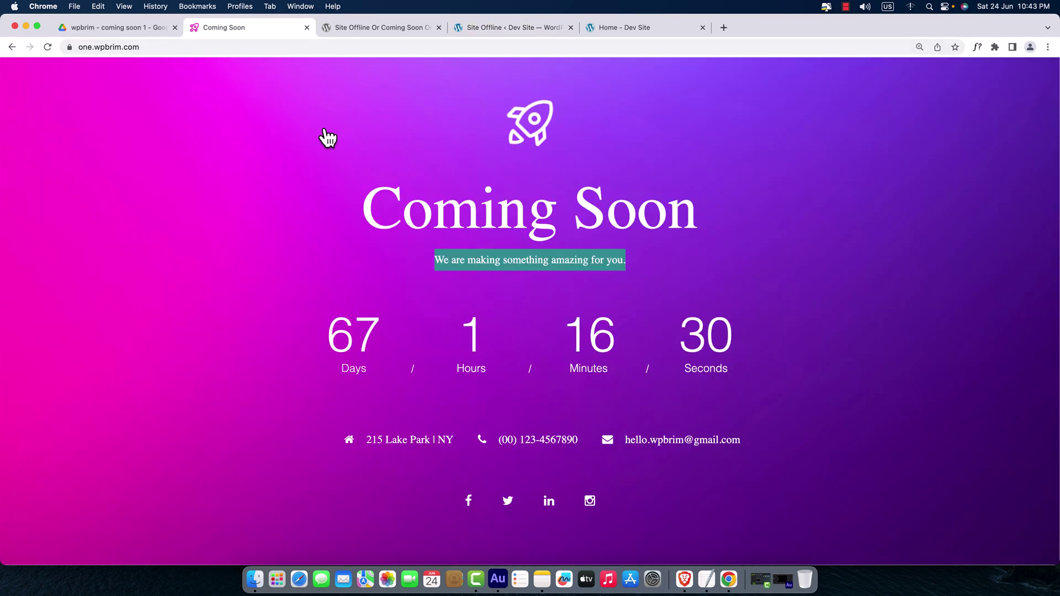
pyautogui.click(515, 311)
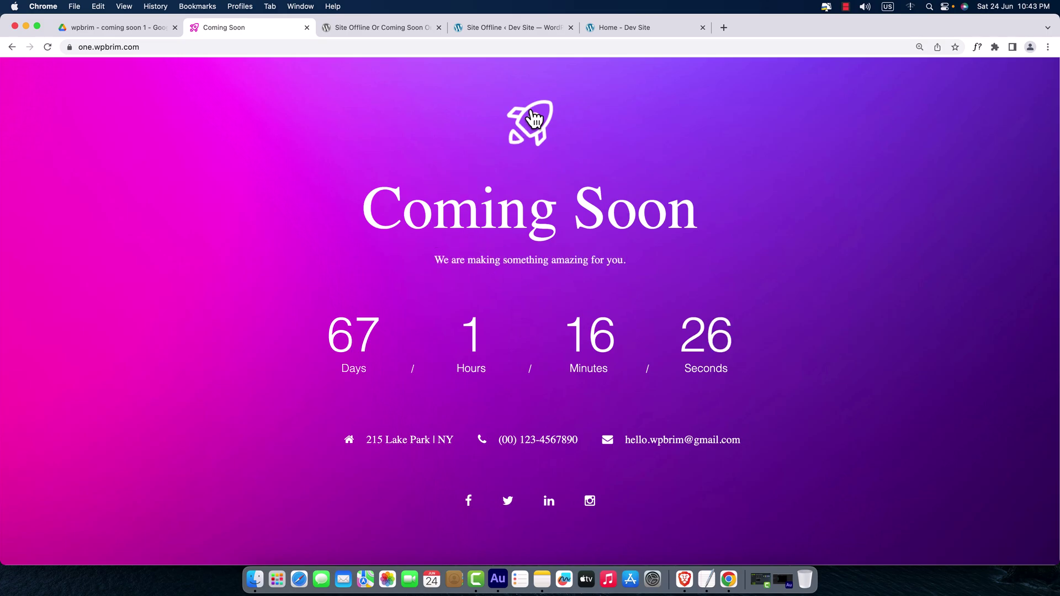
pyautogui.click(532, 31)
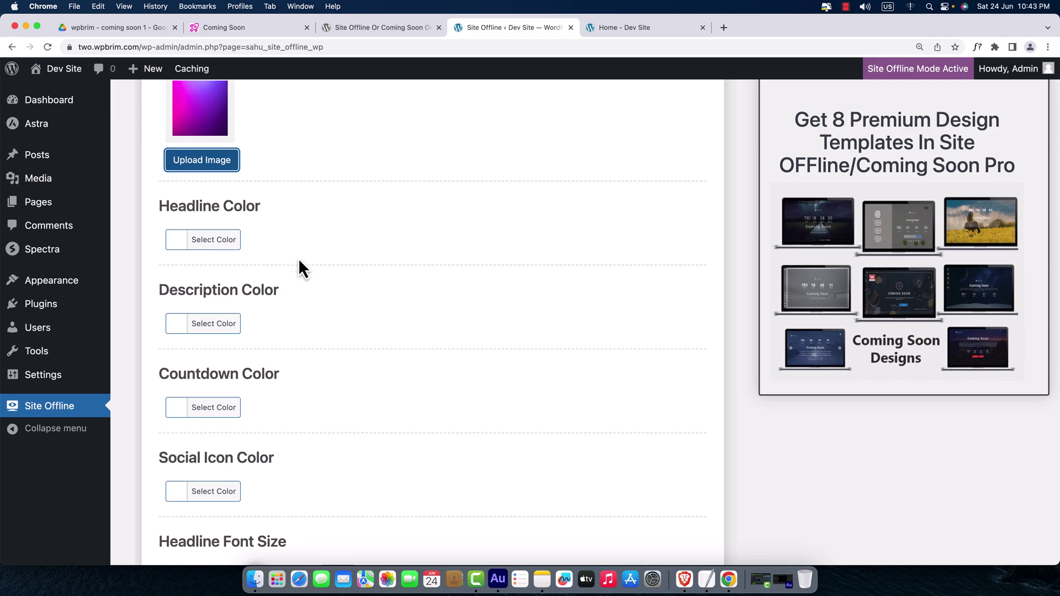
pyautogui.scroll(-2, 241, 340)
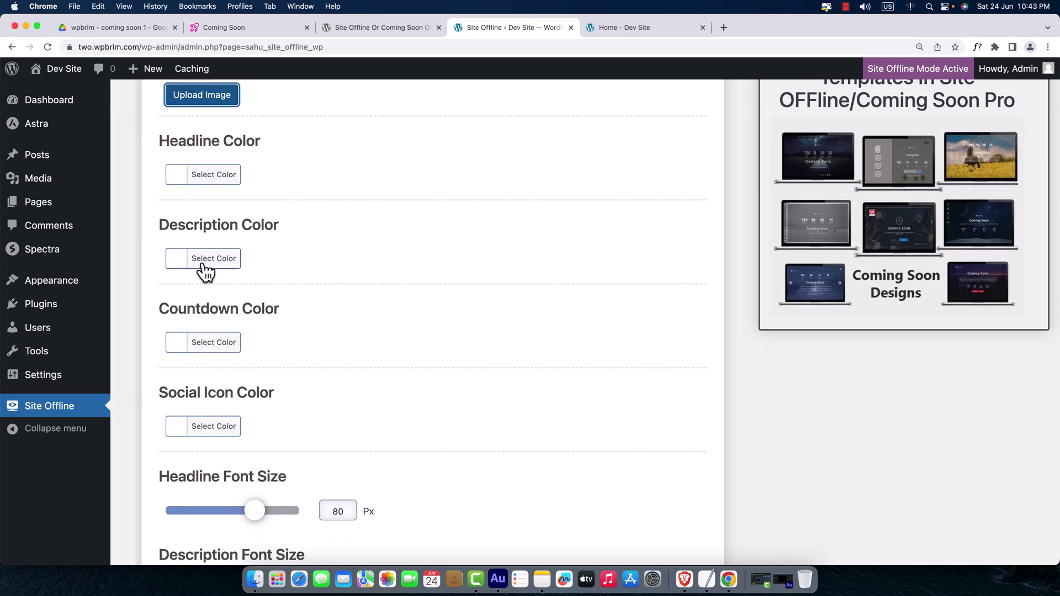
# - Try grey headline colours, then reset the Headline Color to default white
pyautogui.click(179, 182)
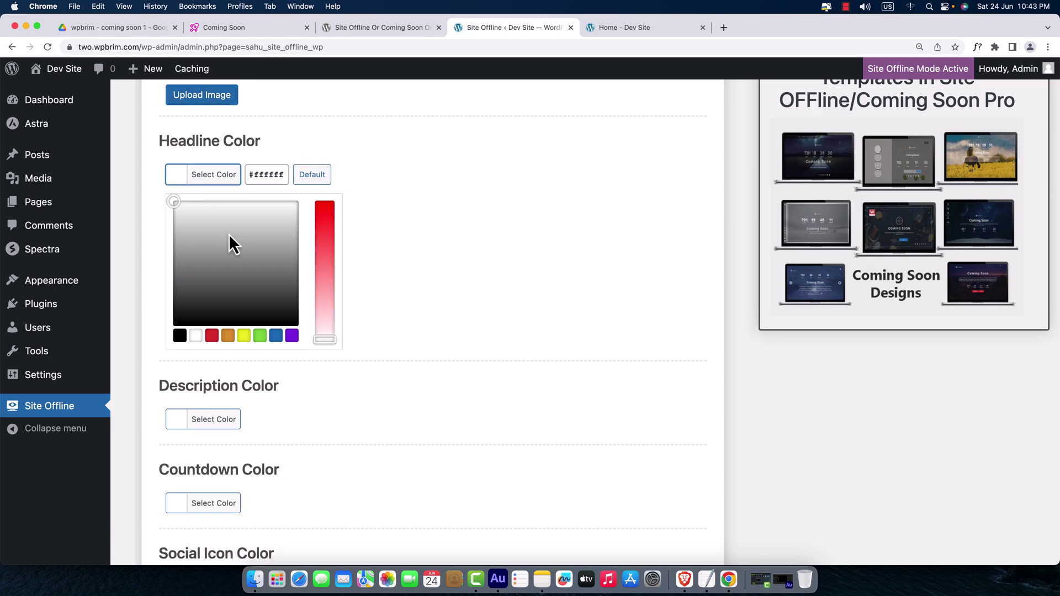
pyautogui.click(255, 252)
pyautogui.moveTo(255, 254); pyautogui.dragTo(231, 274)
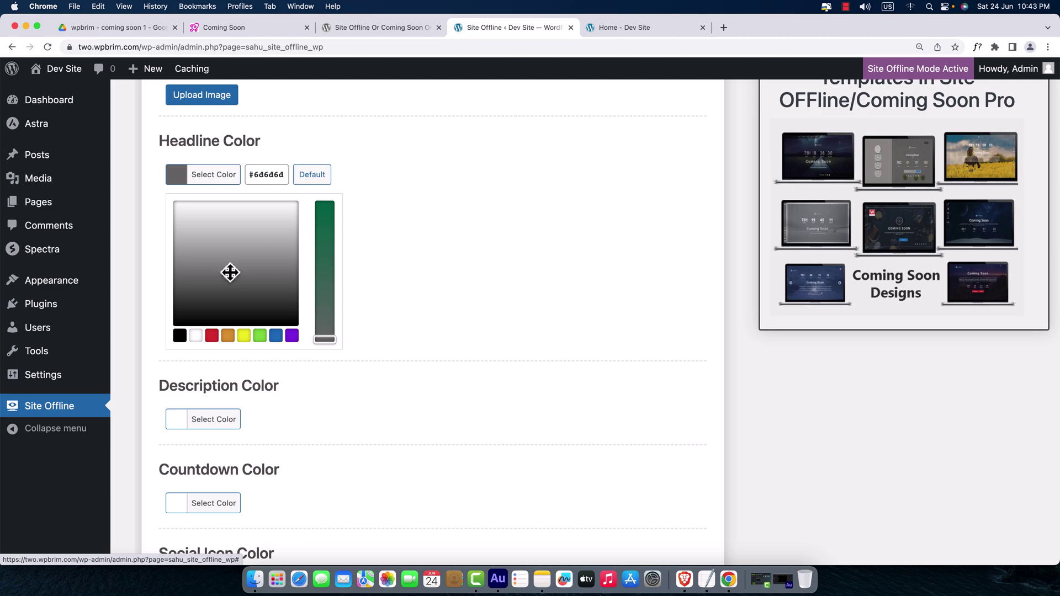
pyautogui.moveTo(273, 187); pyautogui.dragTo(244, 187)
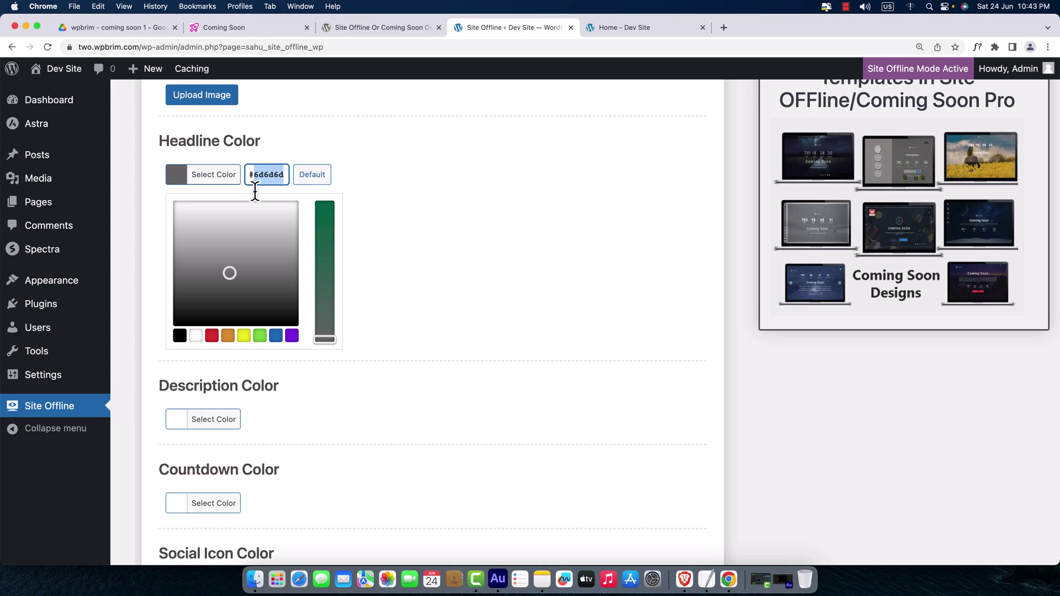
pyautogui.click(310, 178)
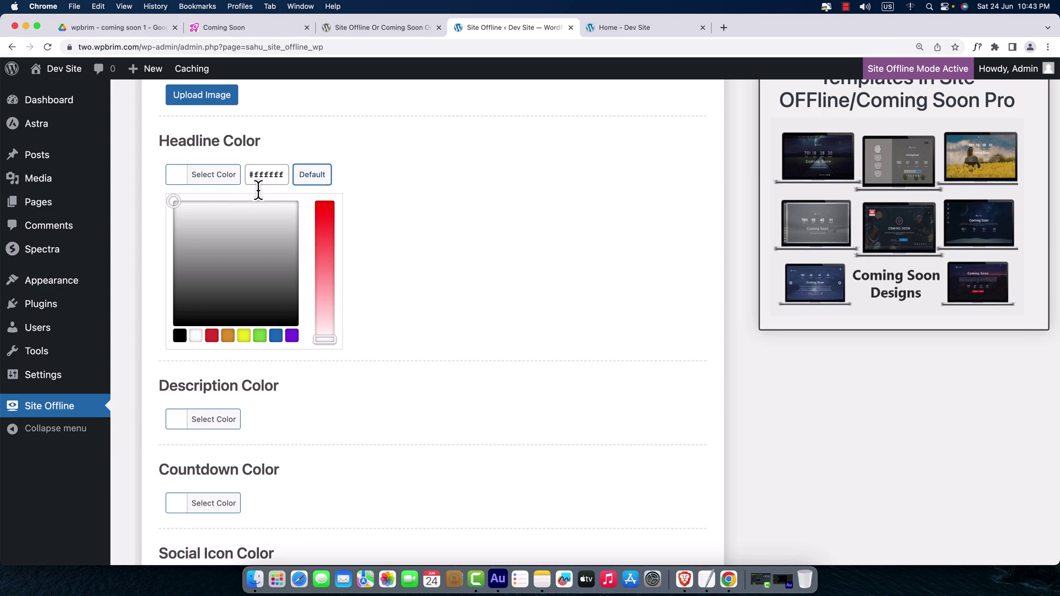
pyautogui.click(188, 183)
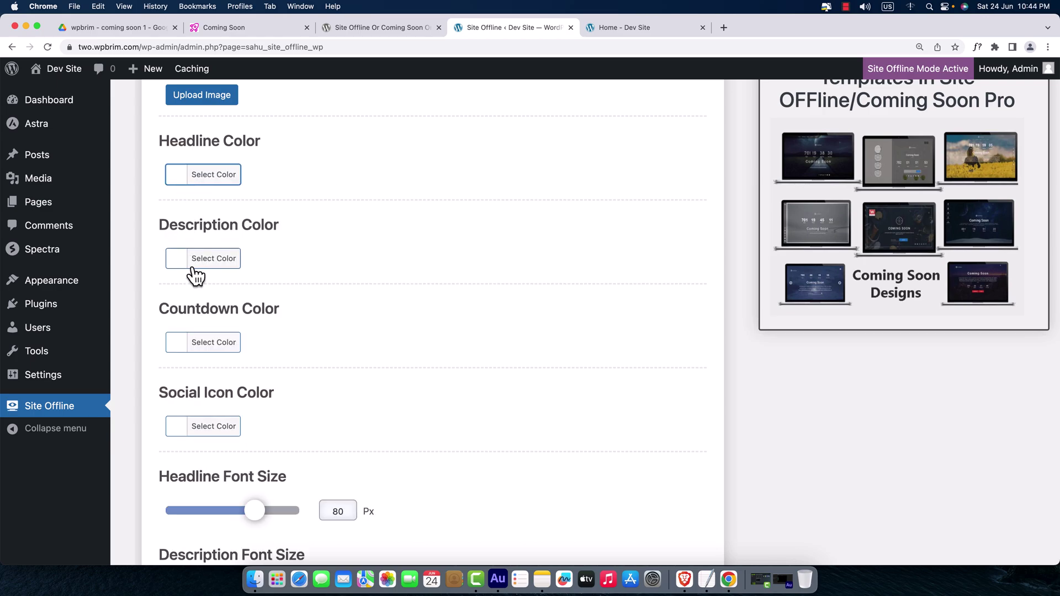
# - Set Description Color to black, Countdown Color to red and Social Icon Color to blue (#1e73be)
pyautogui.click(185, 265)
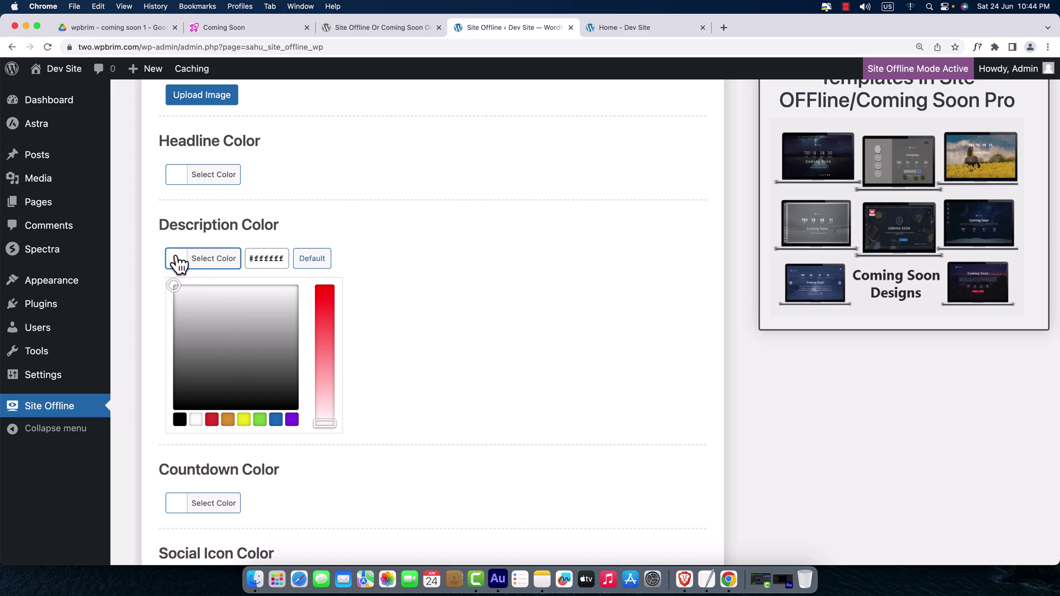
pyautogui.click(181, 419)
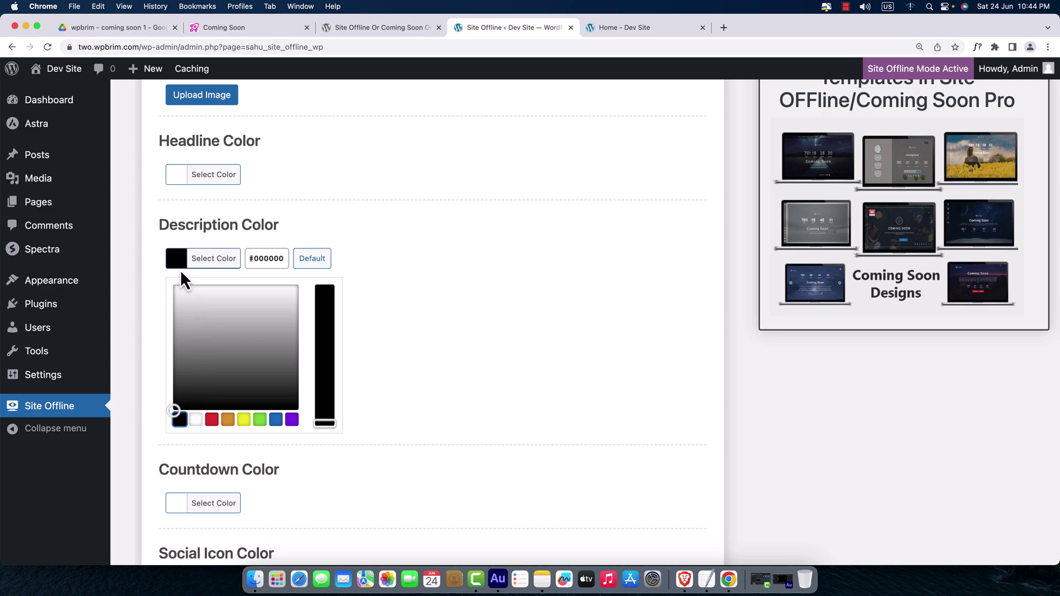
pyautogui.click(177, 264)
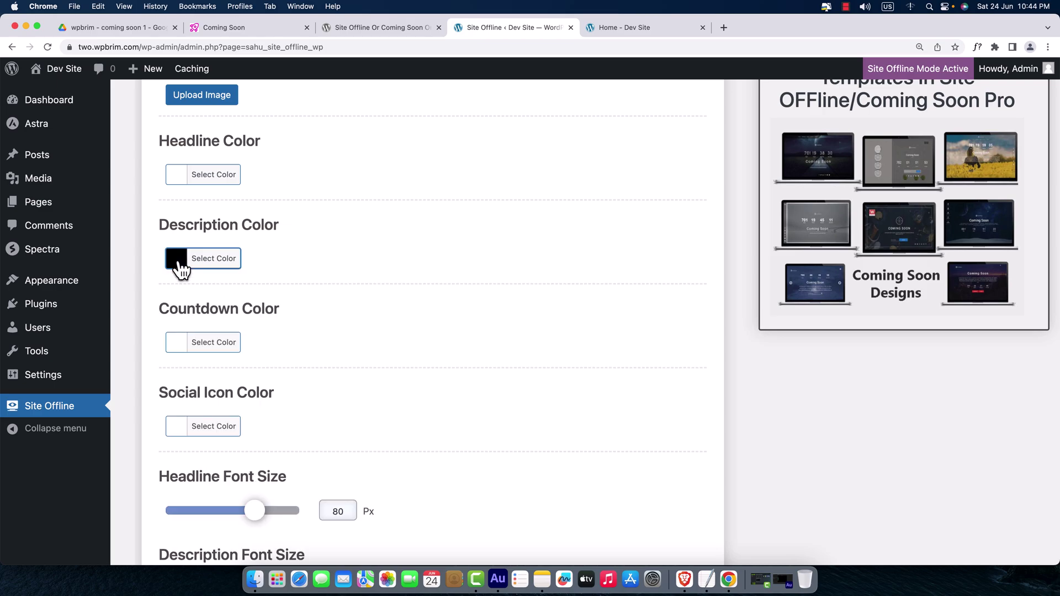
pyautogui.click(185, 349)
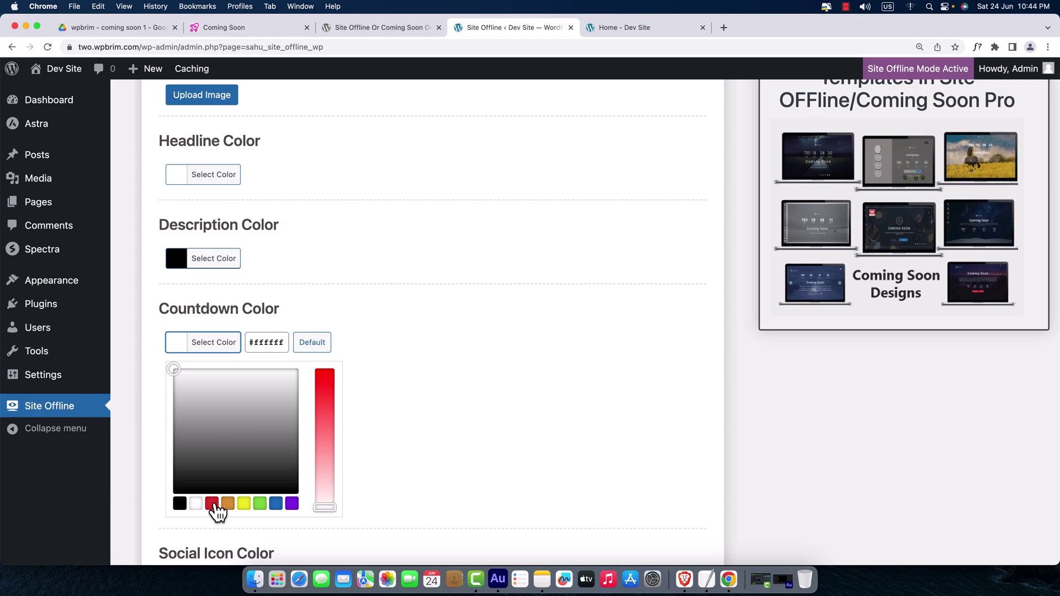
pyautogui.click(214, 504)
pyautogui.click(177, 347)
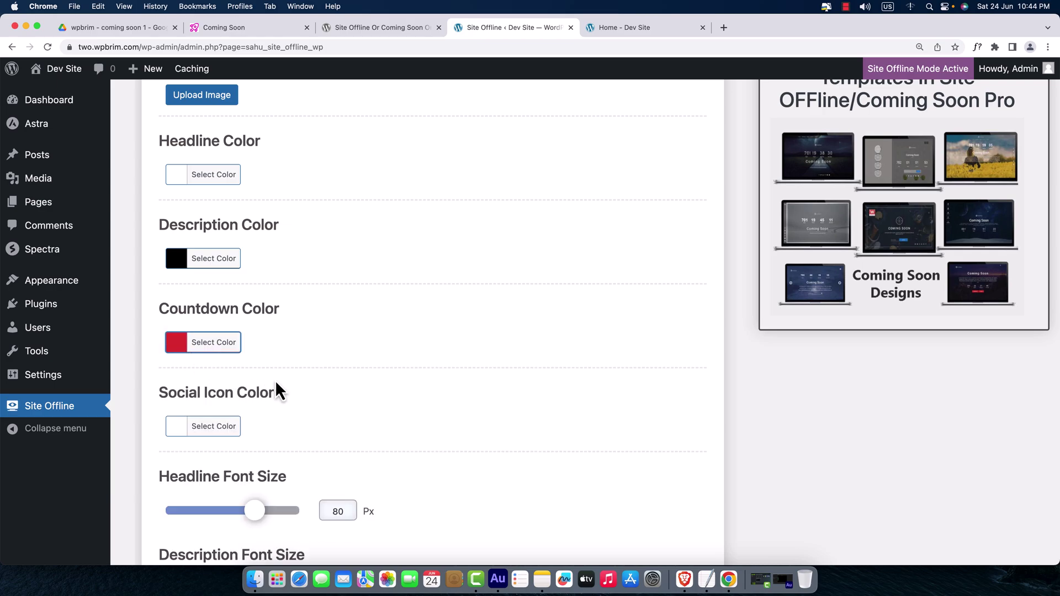
pyautogui.scroll(-3, 281, 391)
pyautogui.click(185, 341)
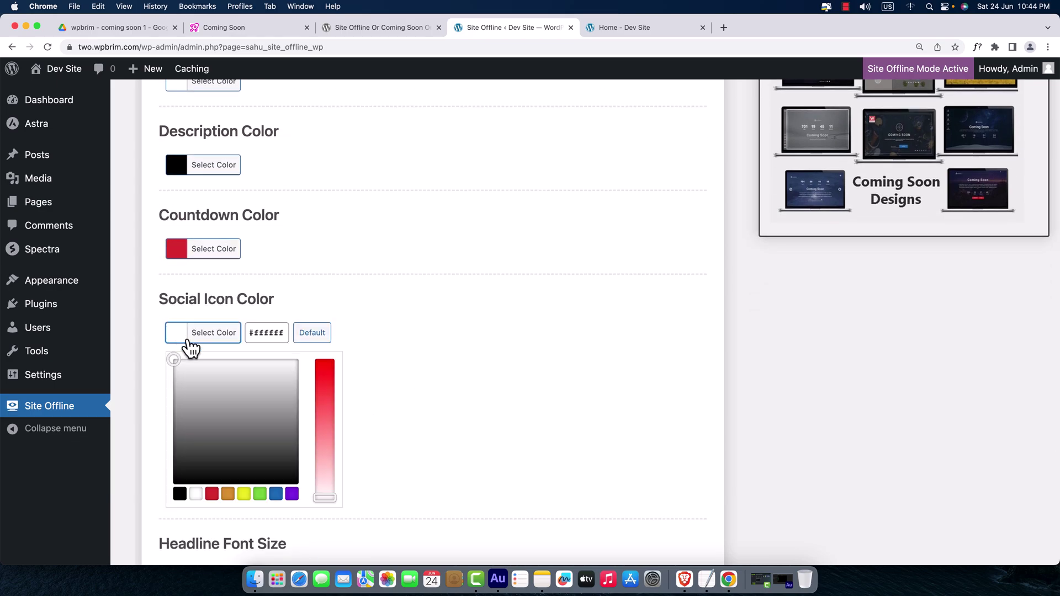
pyautogui.click(276, 494)
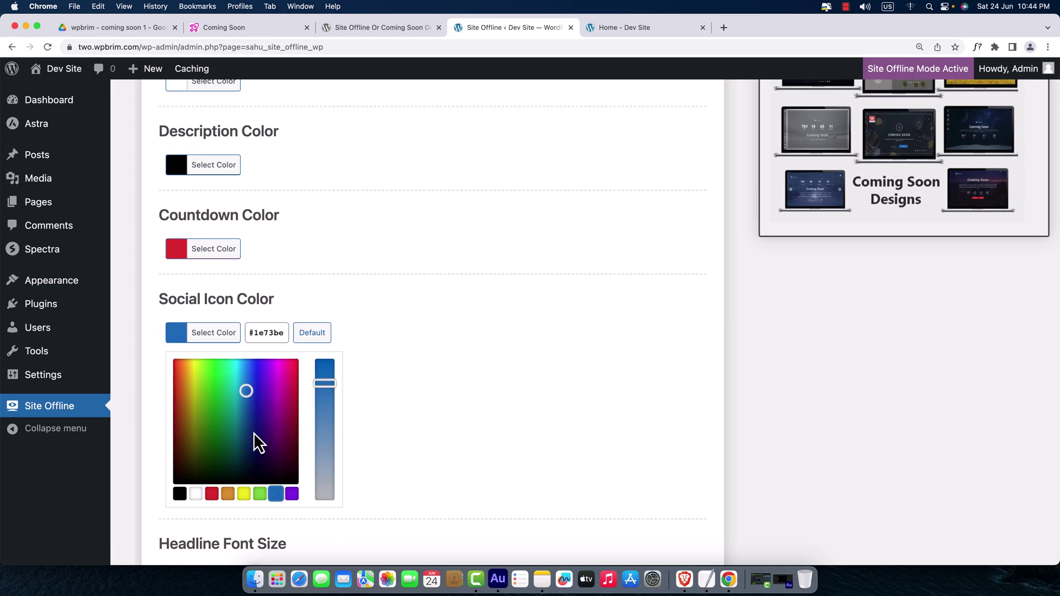
pyautogui.click(180, 338)
pyautogui.scroll(-5, 347, 357)
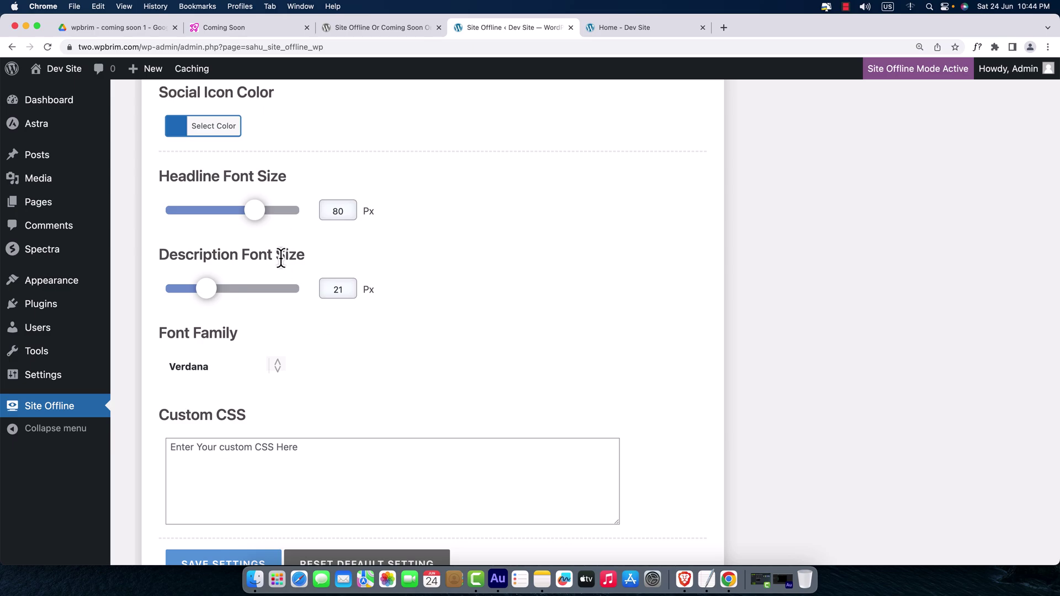
# - Set the headline font size to 96 px and the description font size to 18 px
pyautogui.click(255, 27)
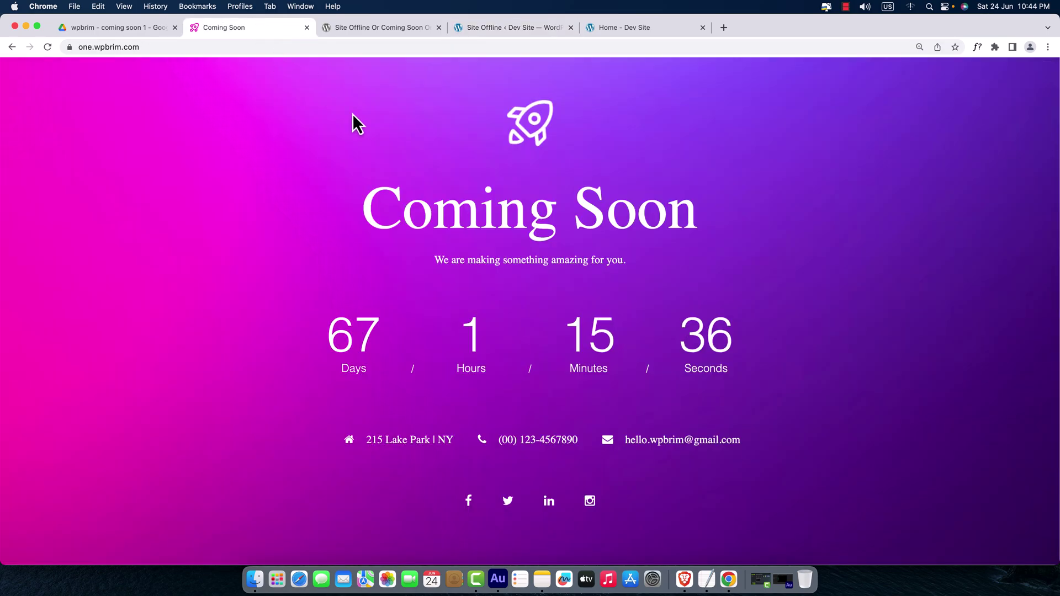
pyautogui.moveTo(433, 213); pyautogui.dragTo(657, 215)
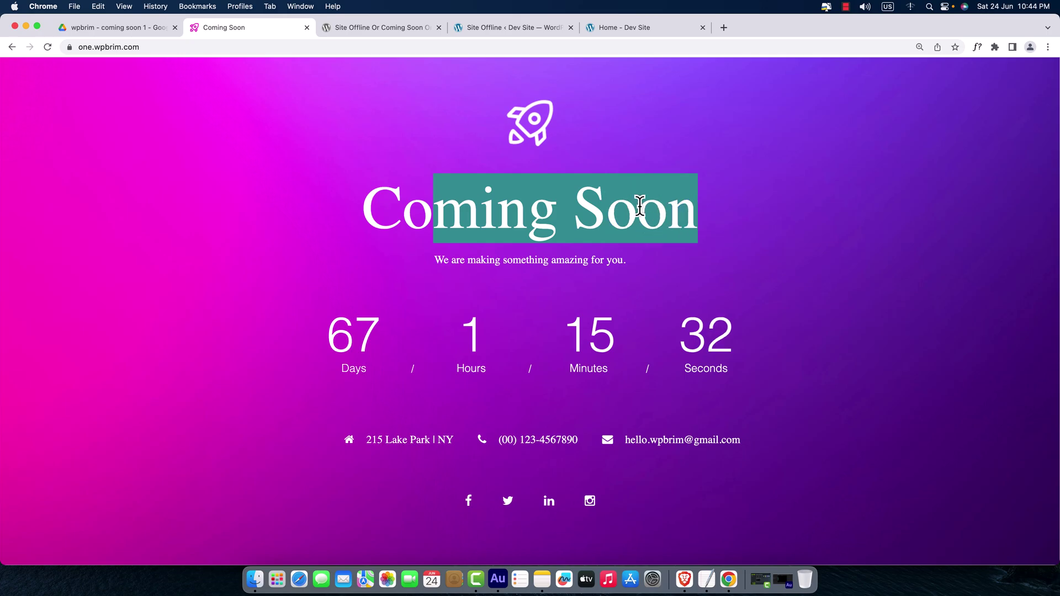
pyautogui.click(527, 24)
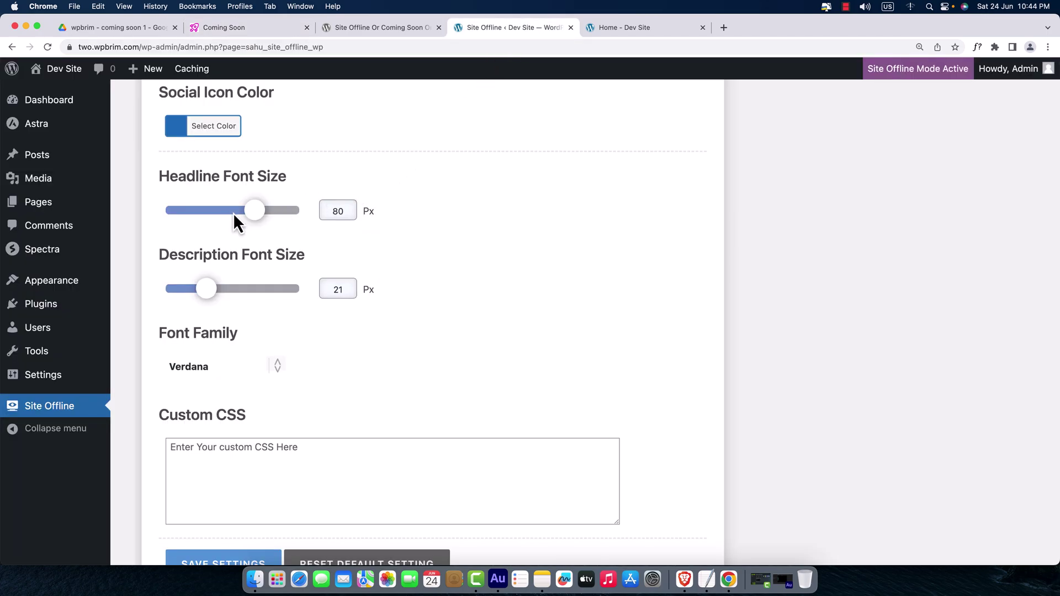
pyautogui.doubleClick(321, 215)
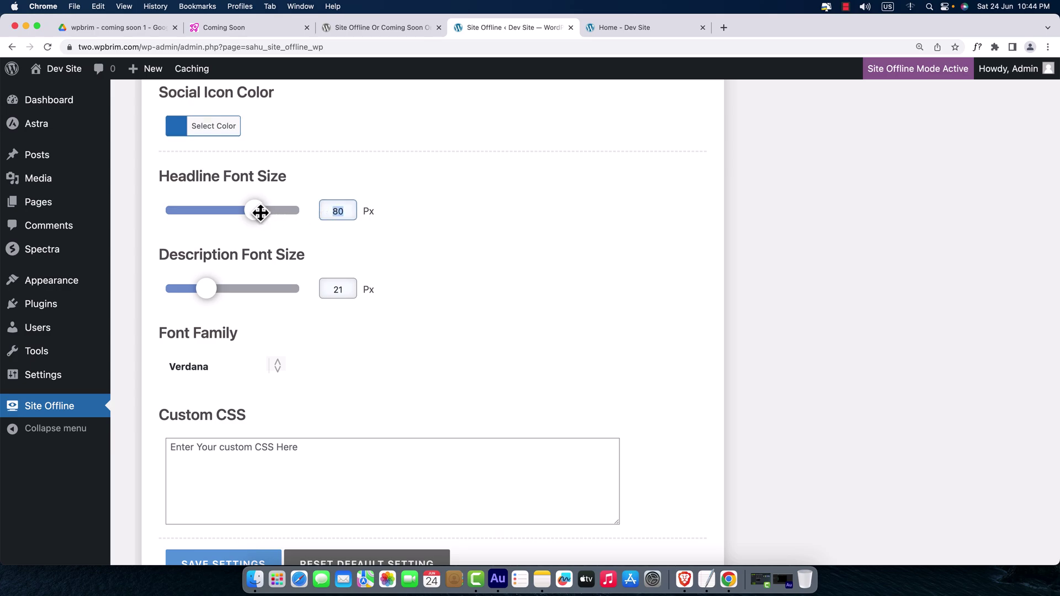
pyautogui.moveTo(258, 212); pyautogui.dragTo(279, 213)
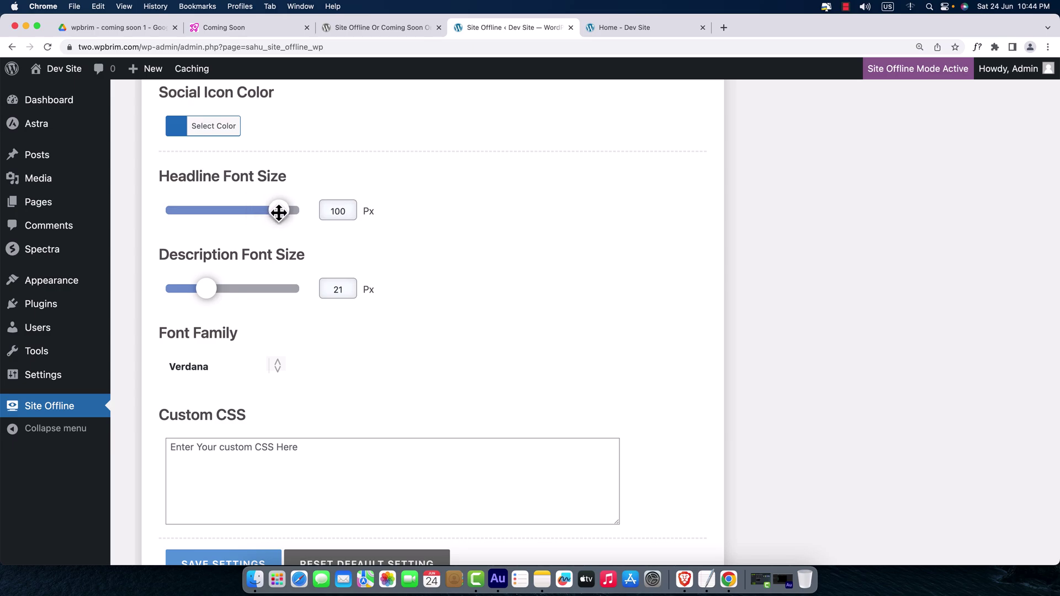
pyautogui.moveTo(206, 288); pyautogui.dragTo(196, 288)
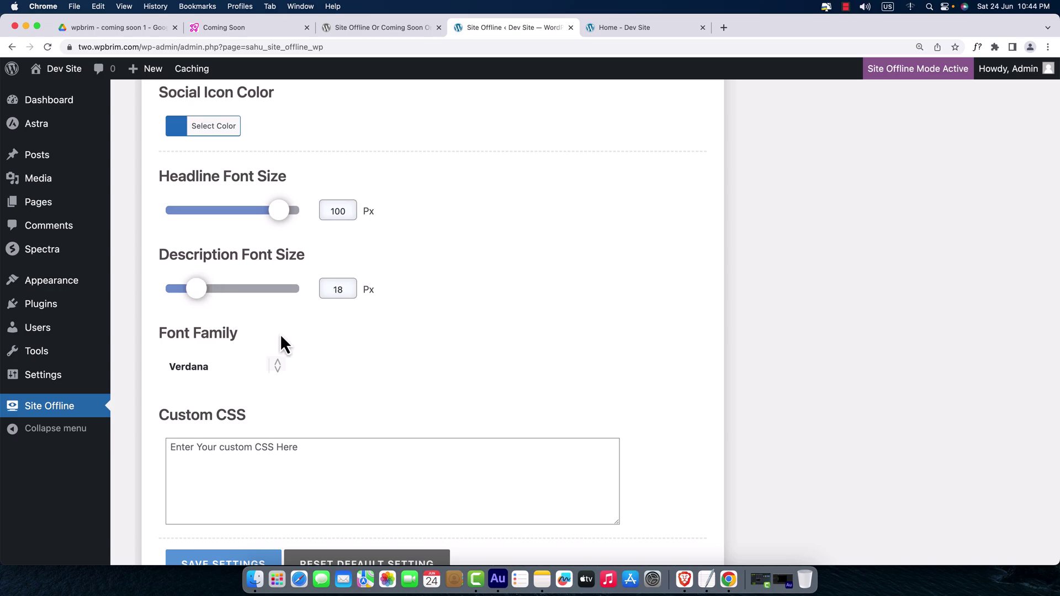
# - Choose Open Sans as the font family and save the design settings
pyautogui.scroll(-2, 243, 348)
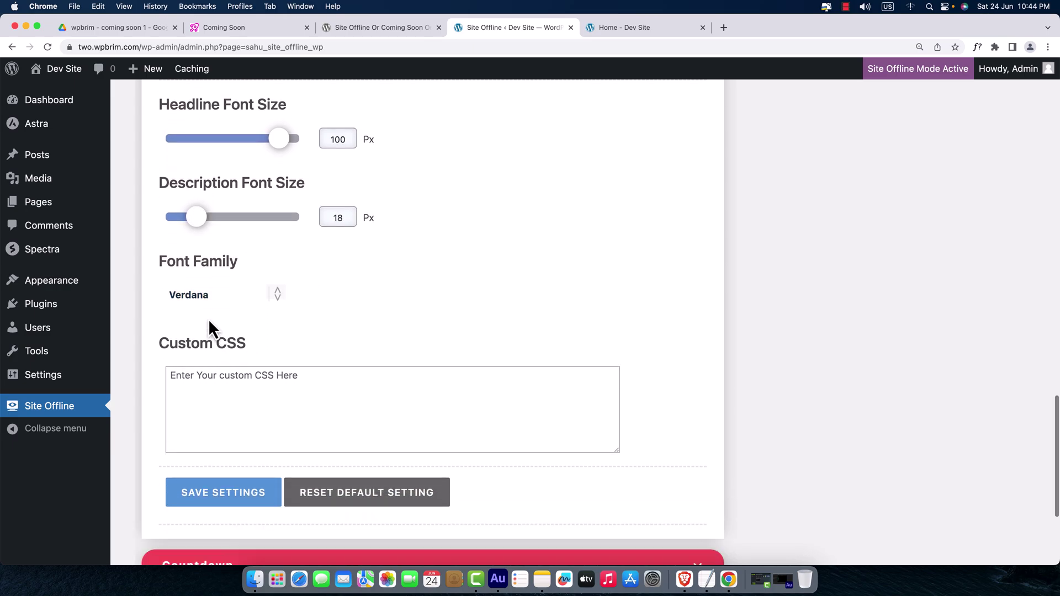
pyautogui.click(194, 297)
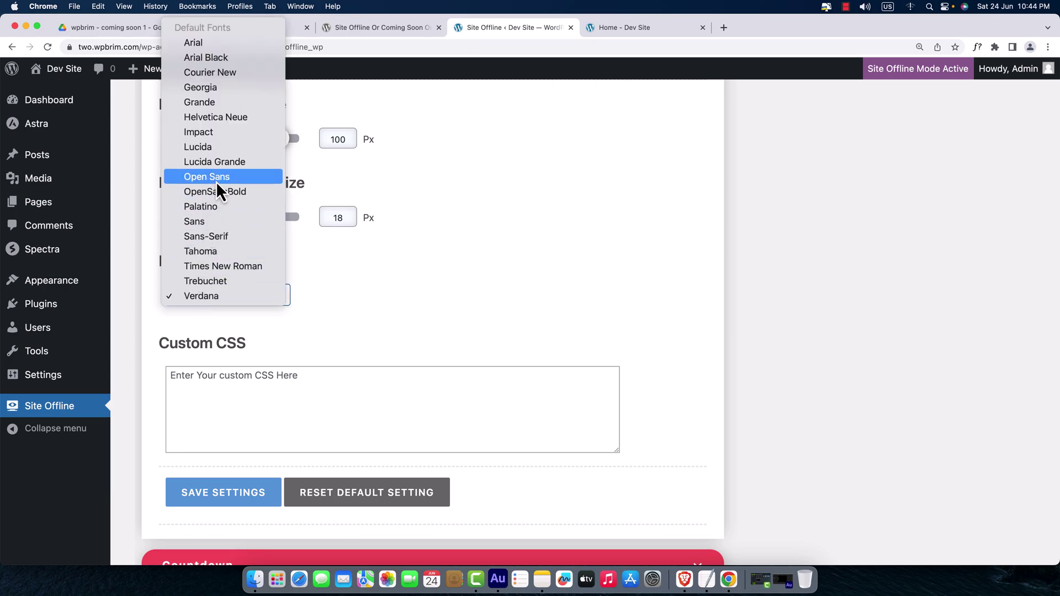
pyautogui.click(226, 297)
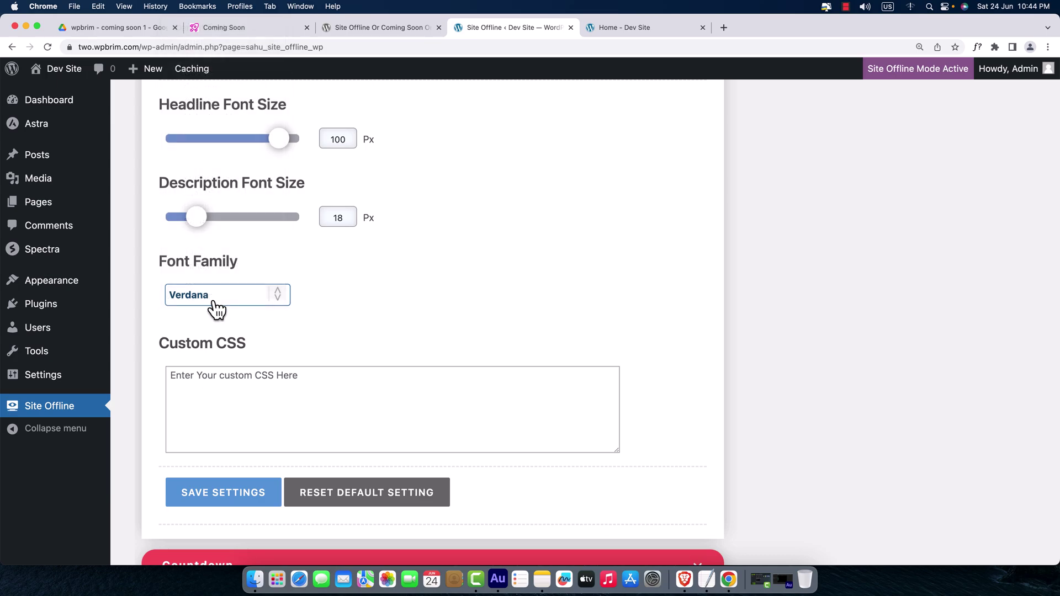
pyautogui.click(213, 301)
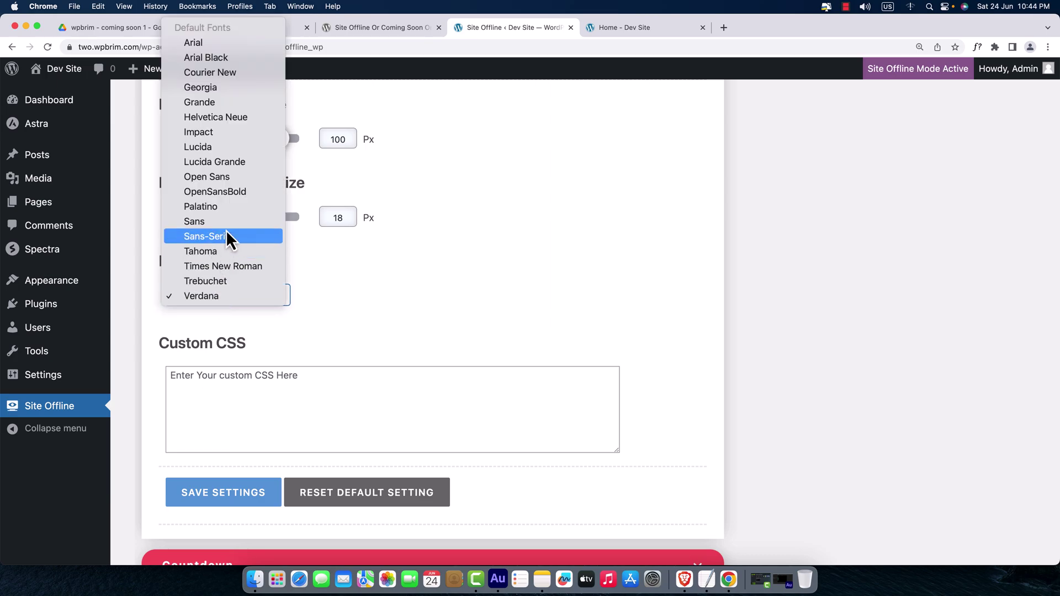
pyautogui.click(228, 186)
pyautogui.click(333, 322)
pyautogui.scroll(-5, 284, 416)
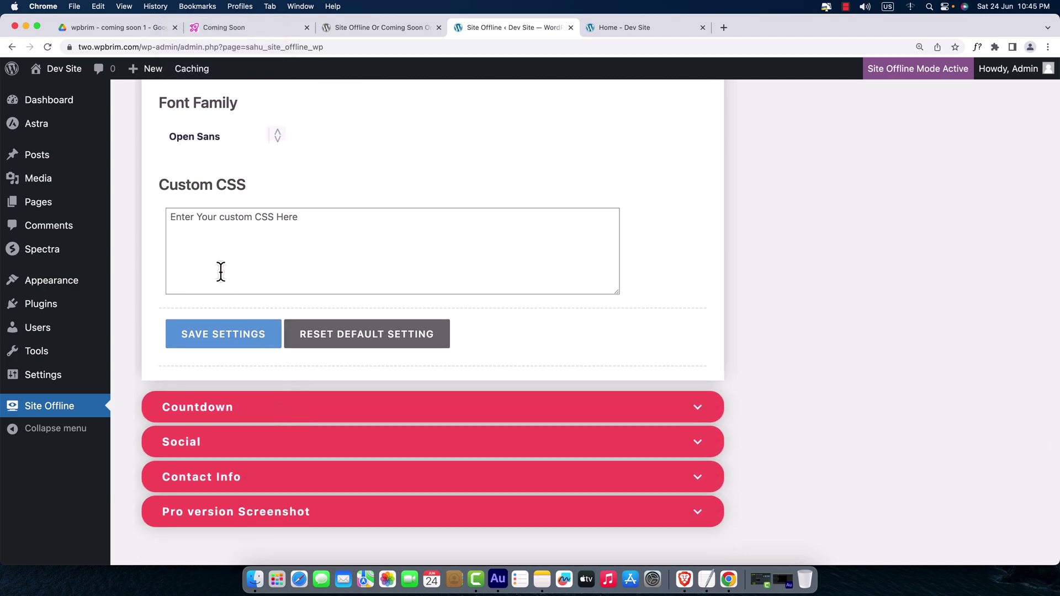
pyautogui.click(224, 338)
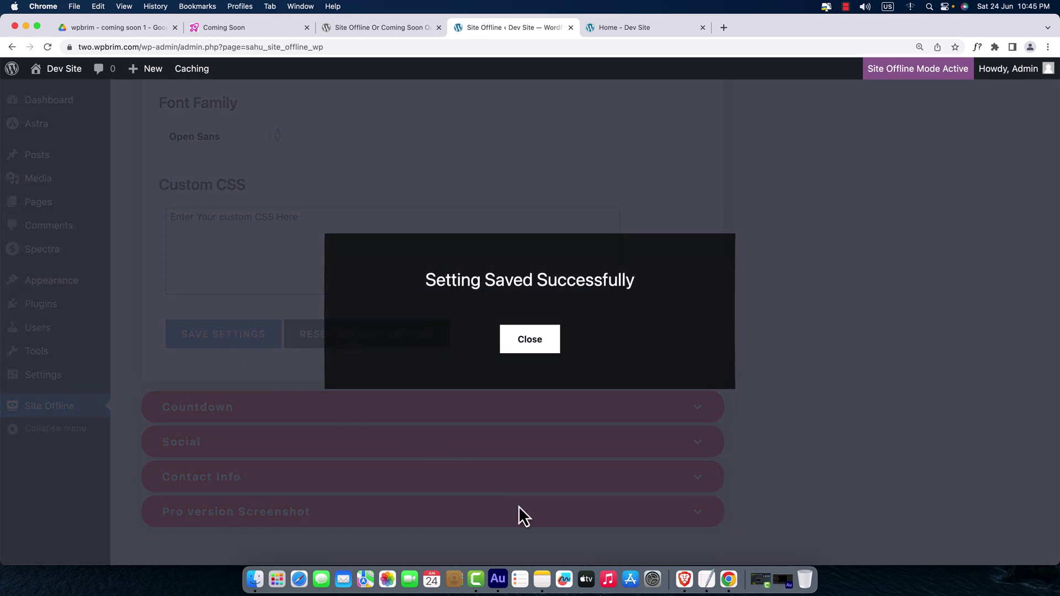
pyautogui.click(685, 579)
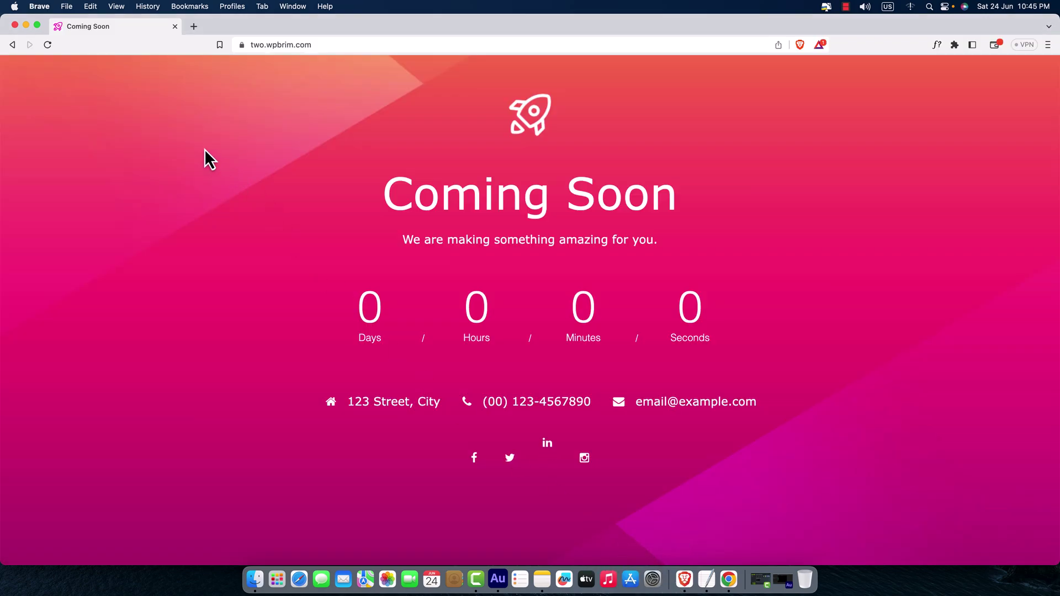
# - Reload two.wpbrim.com in Brave to preview the new design, then return to the WordPress admin
pyautogui.click(48, 45)
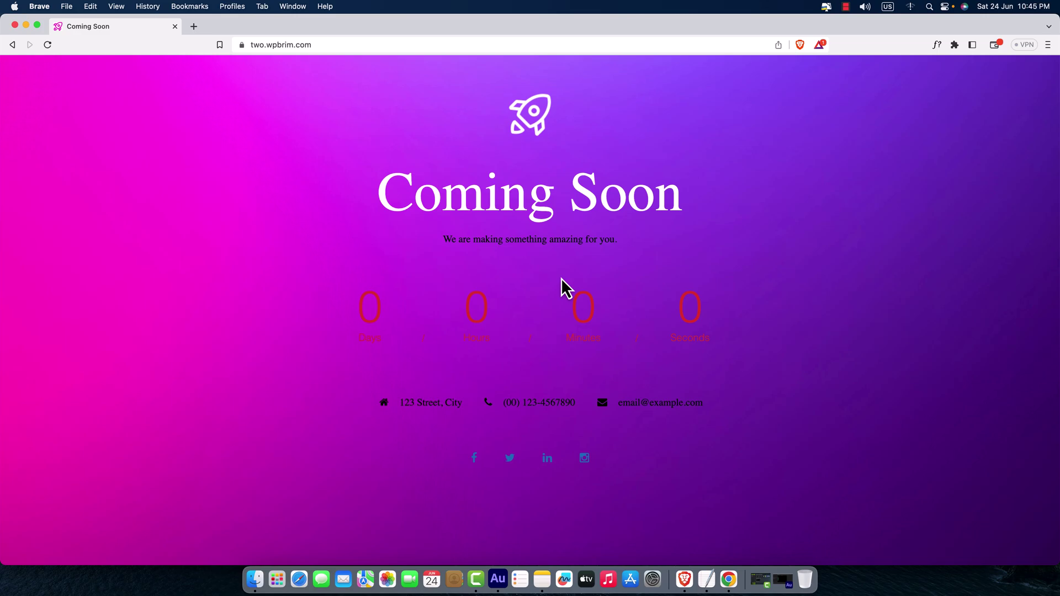
pyautogui.click(730, 580)
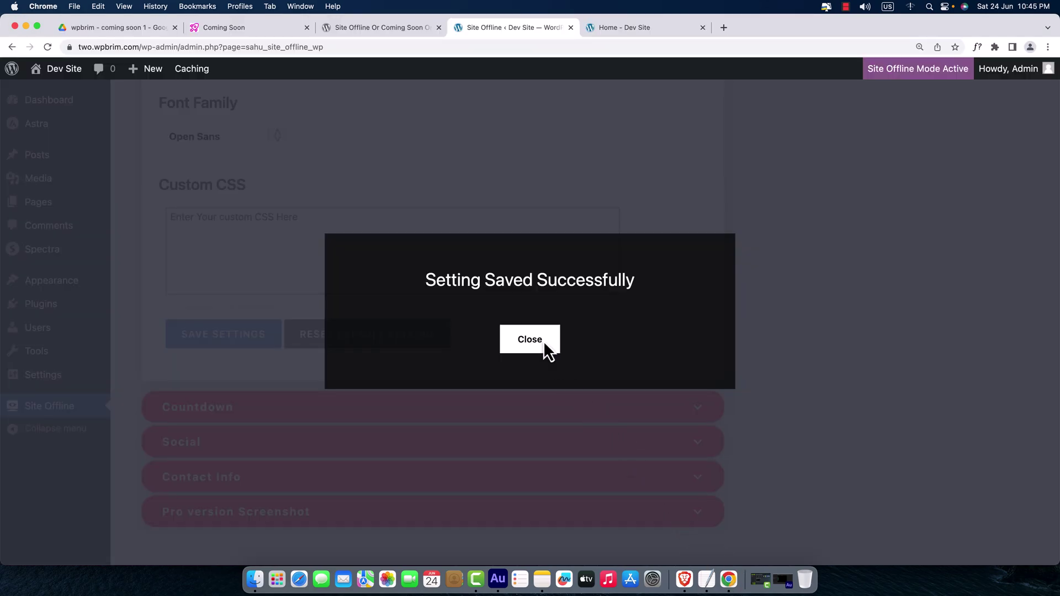
# - Reset the Description and Countdown colours to default white
pyautogui.click(529, 340)
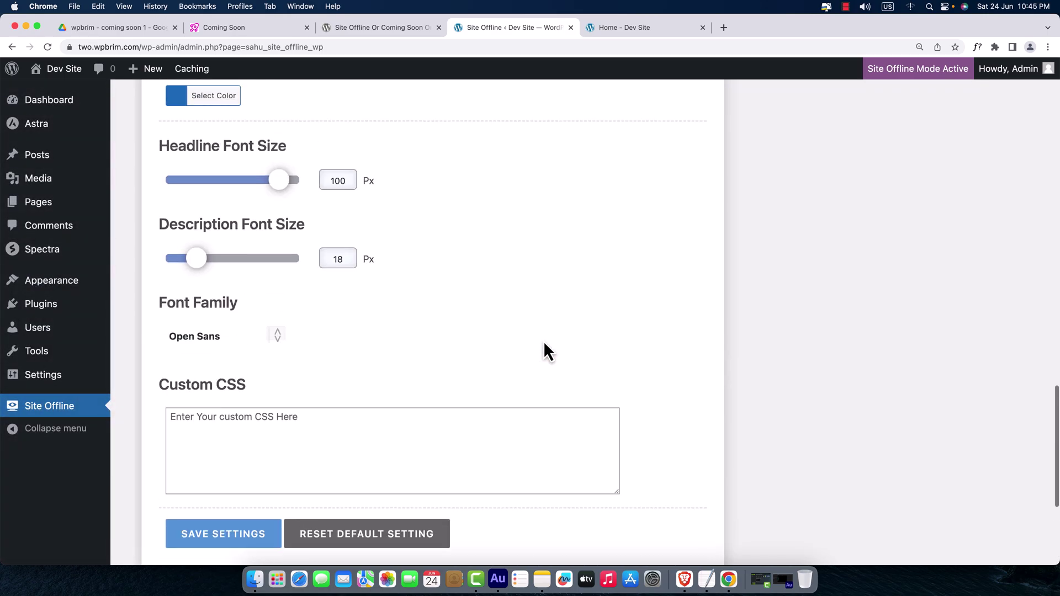
pyautogui.scroll(8, 544, 340)
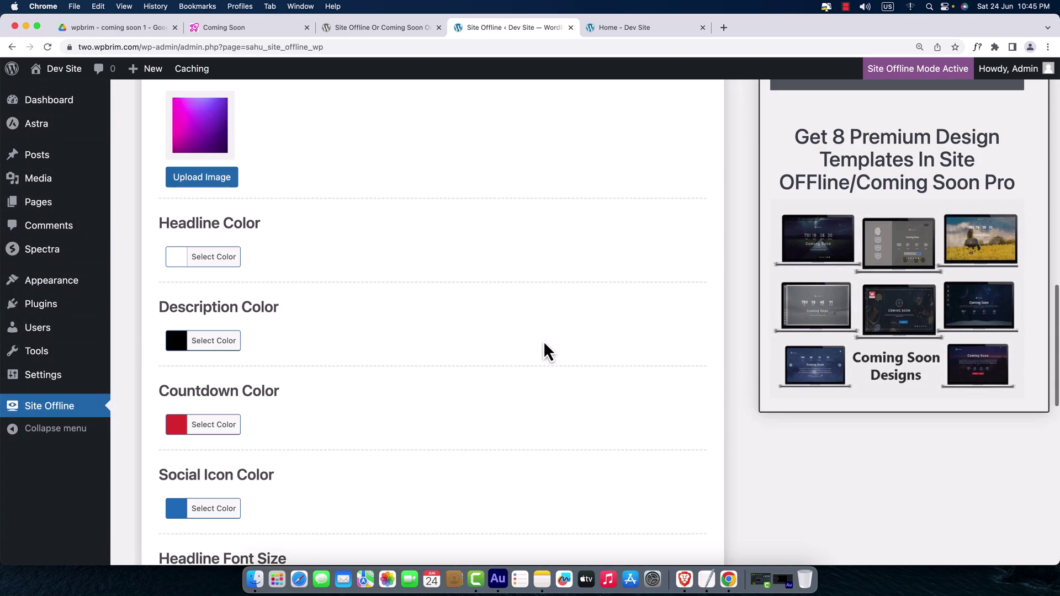
pyautogui.click(209, 344)
pyautogui.click(312, 353)
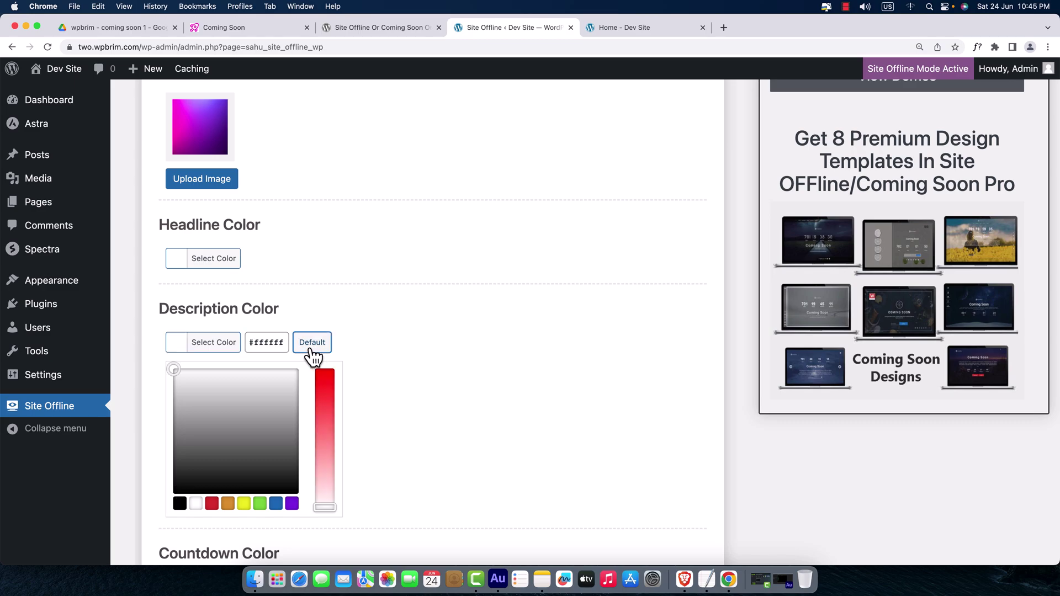
pyautogui.click(385, 342)
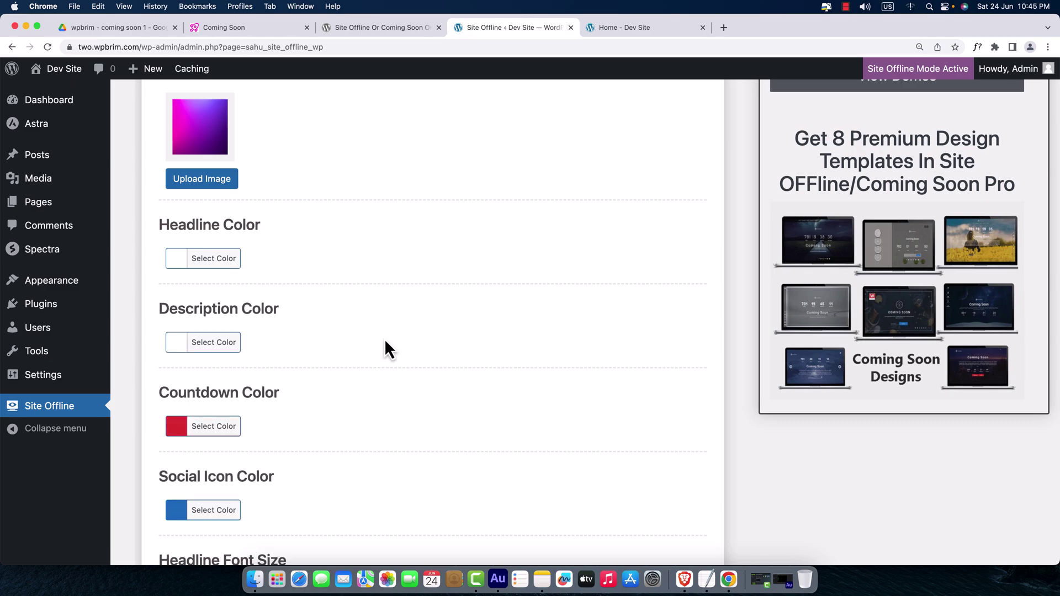
pyautogui.click(178, 430)
pyautogui.click(313, 427)
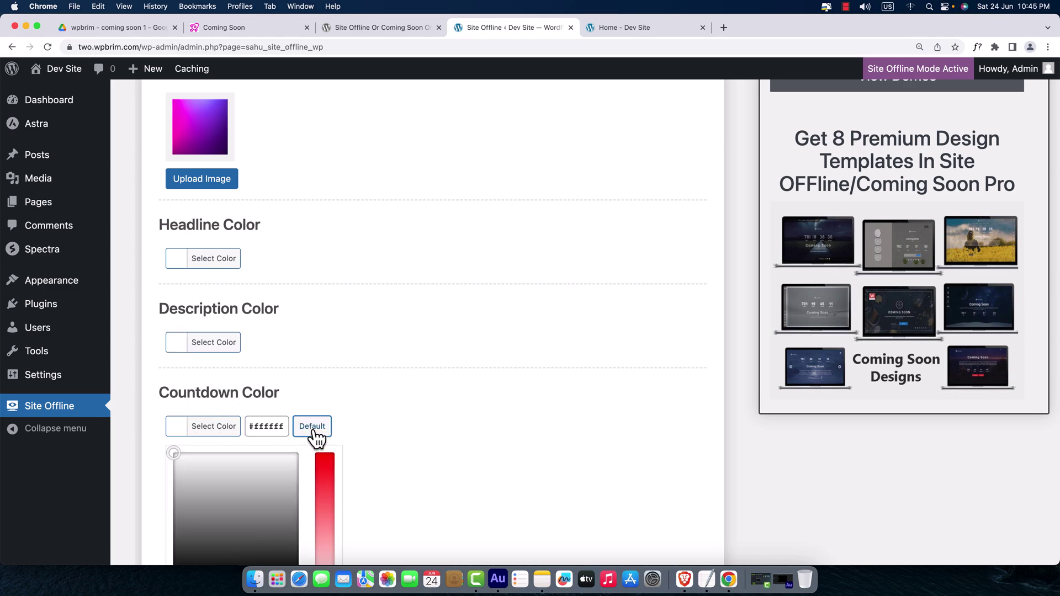
pyautogui.click(410, 421)
# - Reset the Social Icon colour to default white and save the design settings
pyautogui.scroll(-2, 409, 421)
pyautogui.scroll(-5, 409, 410)
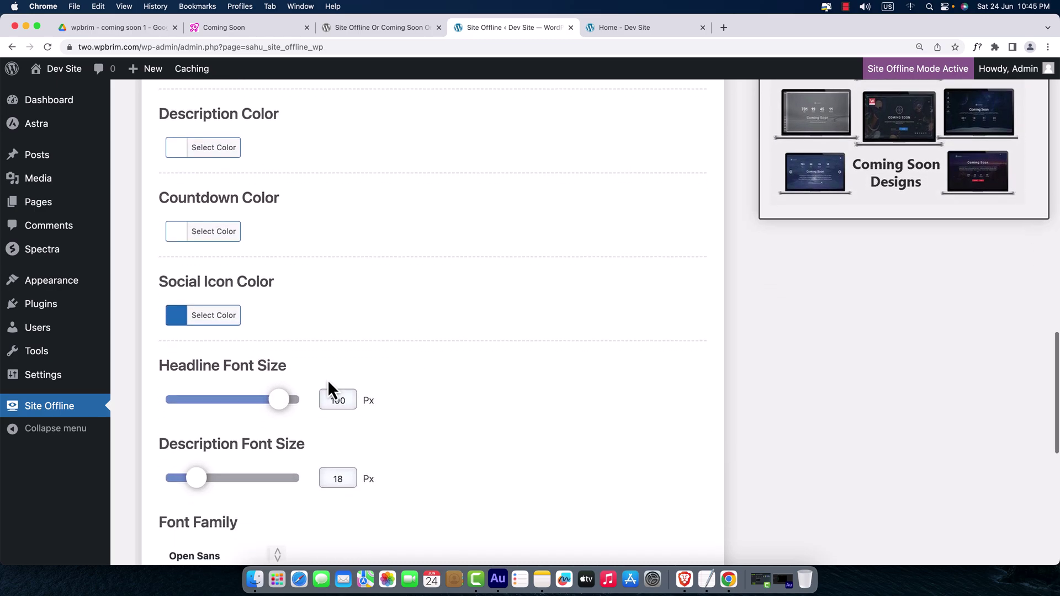
pyautogui.click(184, 319)
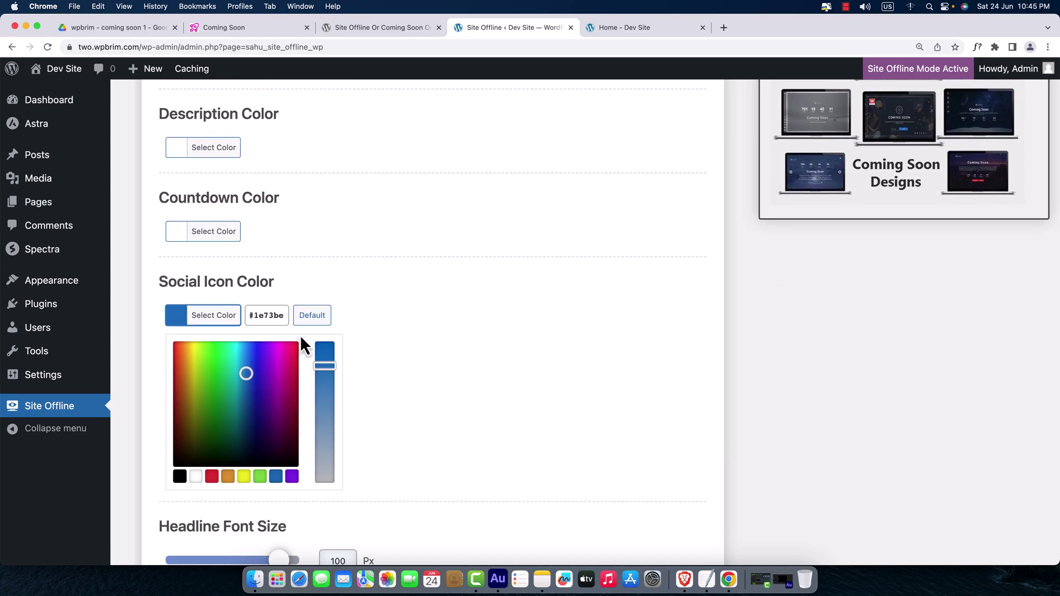
pyautogui.click(312, 317)
pyautogui.click(424, 370)
pyautogui.scroll(-3, 425, 373)
pyautogui.scroll(-10, 424, 366)
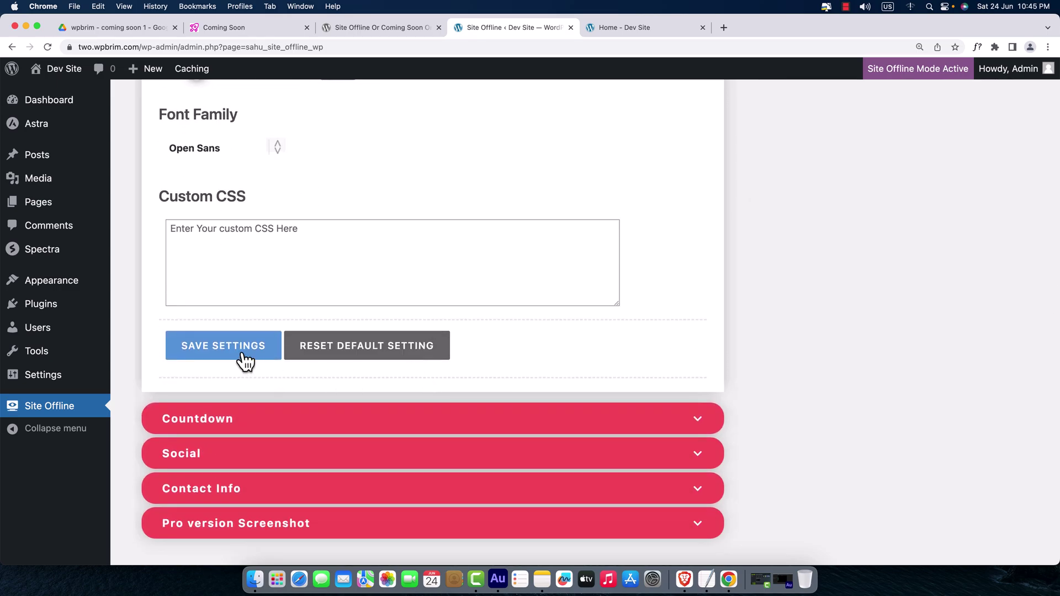
pyautogui.click(245, 361)
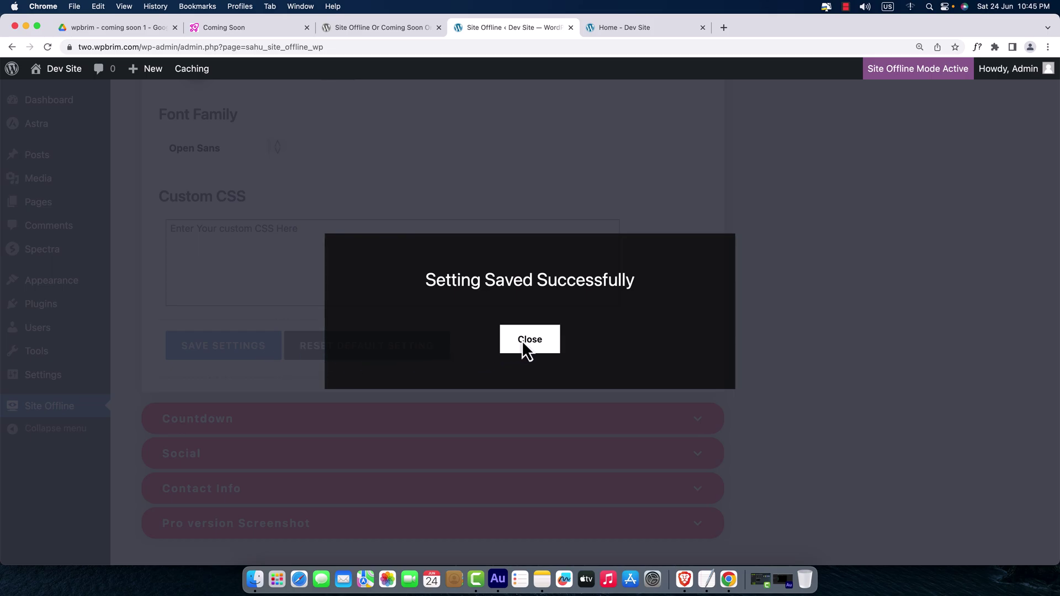
pyautogui.click(523, 340)
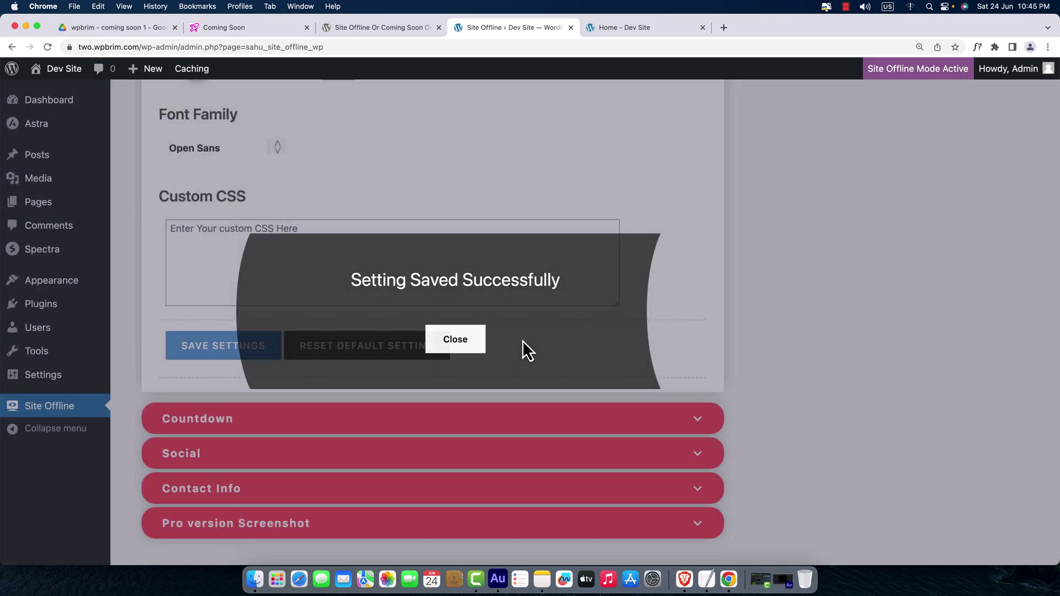
# - Reload two.wpbrim.com in Brave to check the white text and icons, then return to the admin
pyautogui.click(688, 578)
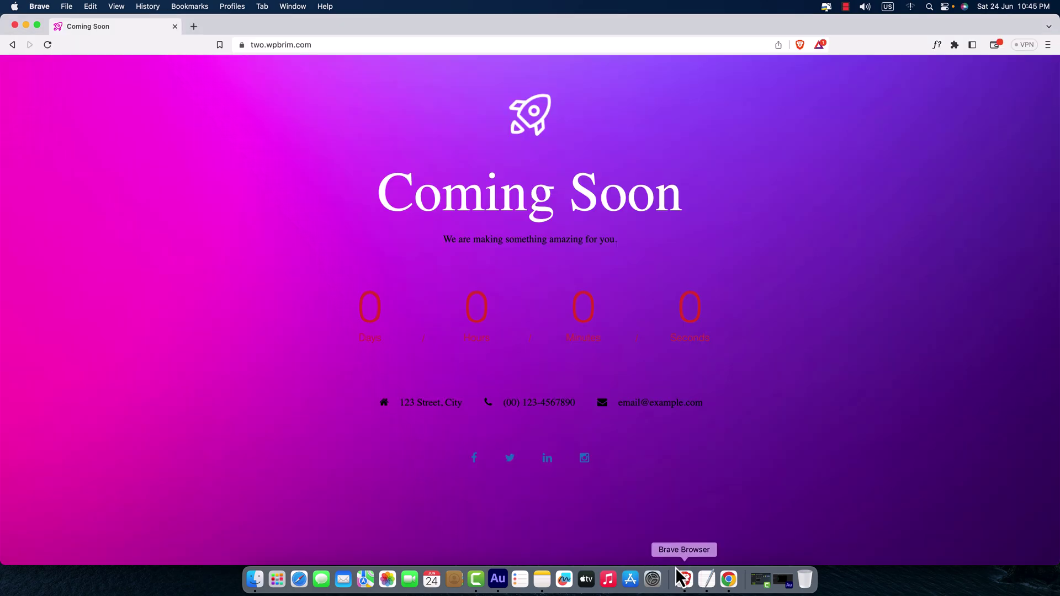
pyautogui.click(47, 45)
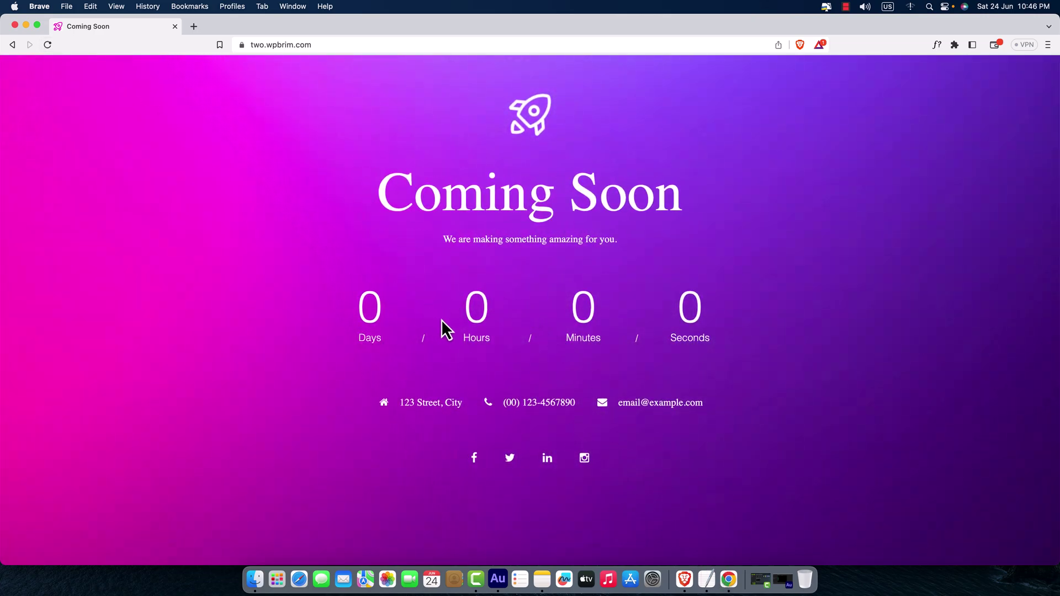
pyautogui.click(729, 580)
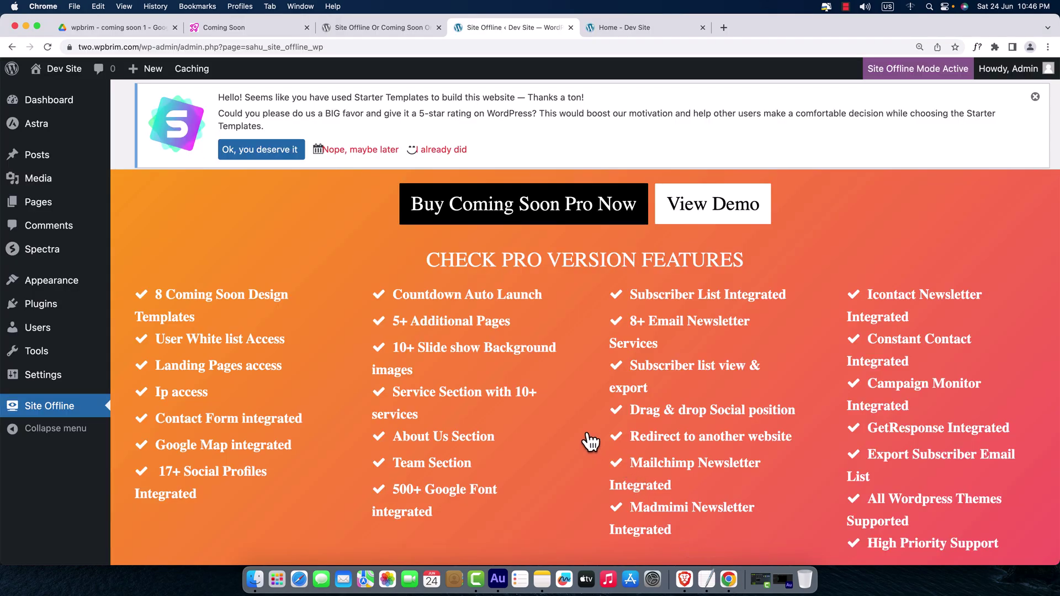
# - Collapse Dashboard, expand Countdown, and move the end-date calendar to July 2023
pyautogui.scroll(-12, 563, 429)
pyautogui.scroll(5, 565, 415)
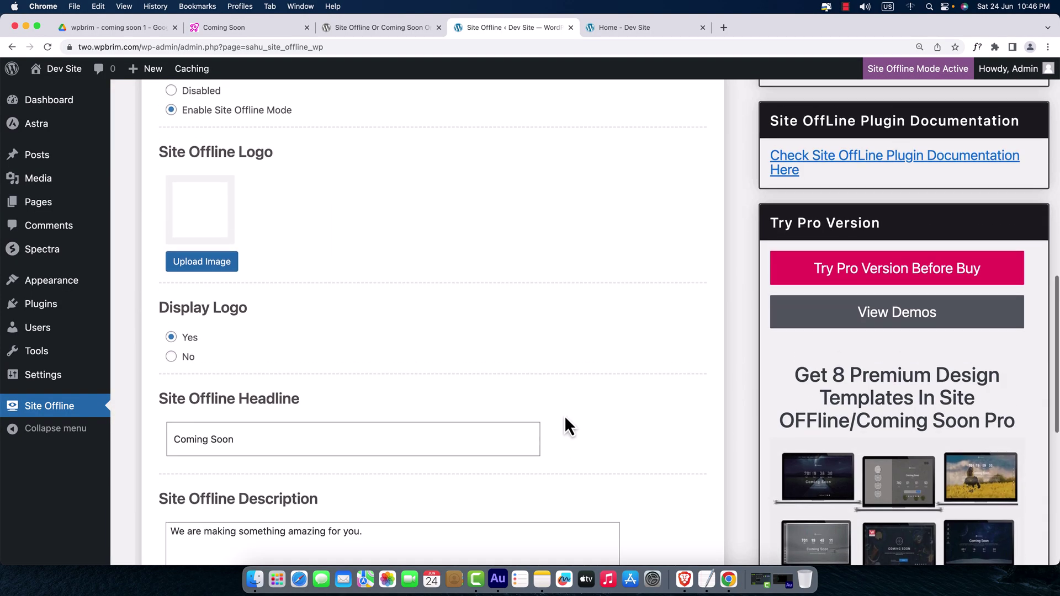
pyautogui.click(698, 191)
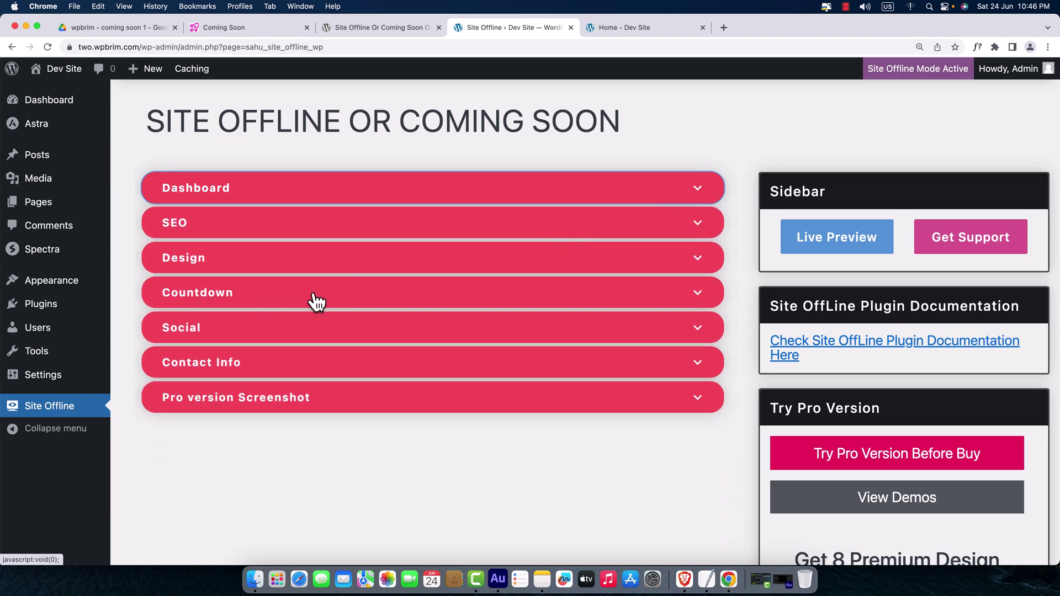
pyautogui.click(698, 293)
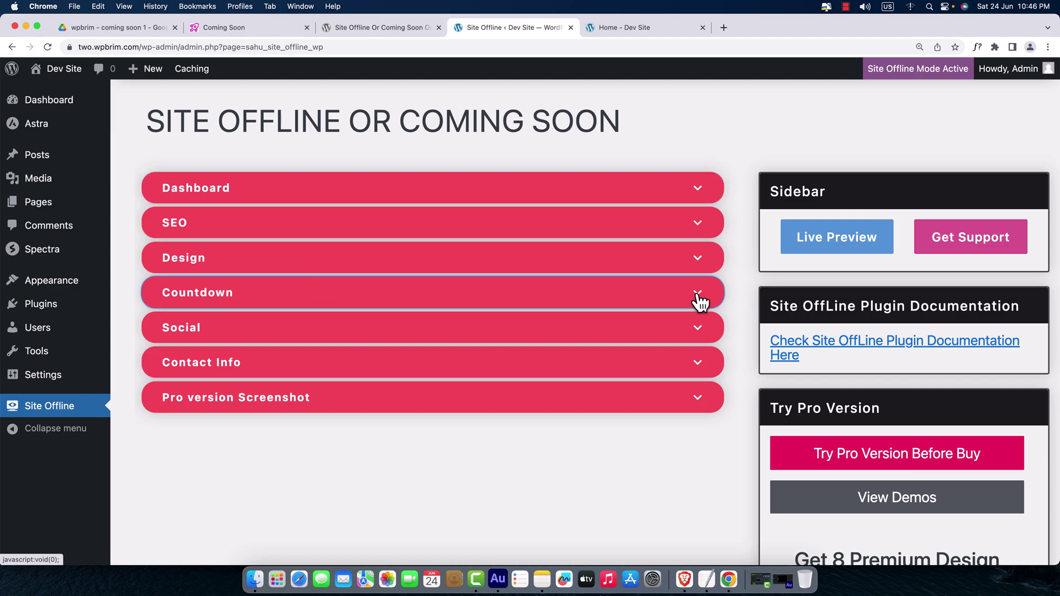
pyautogui.scroll(-3, 580, 337)
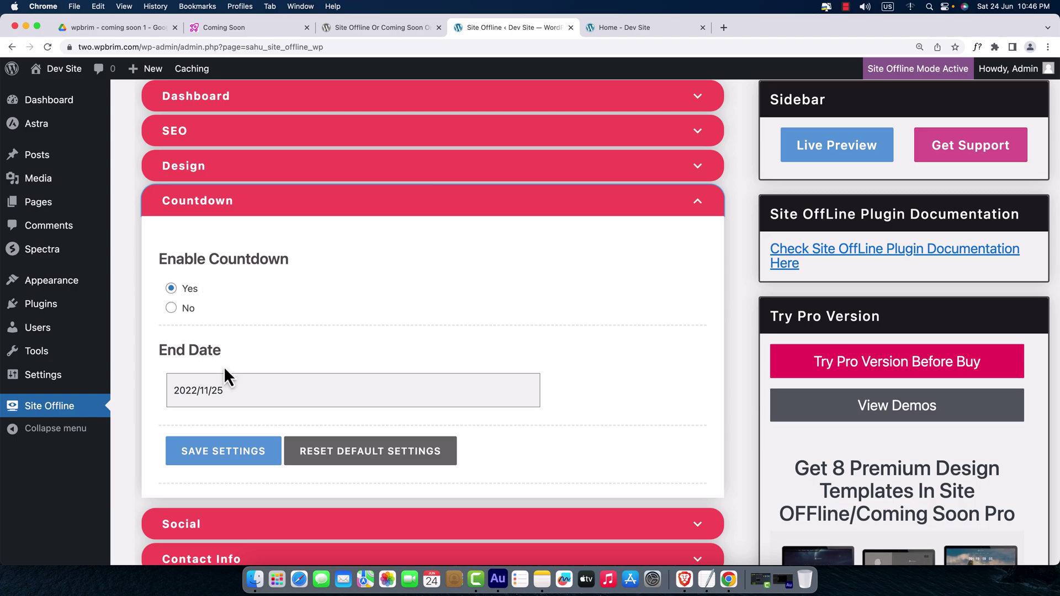
pyautogui.click(251, 397)
pyautogui.scroll(-4, 334, 390)
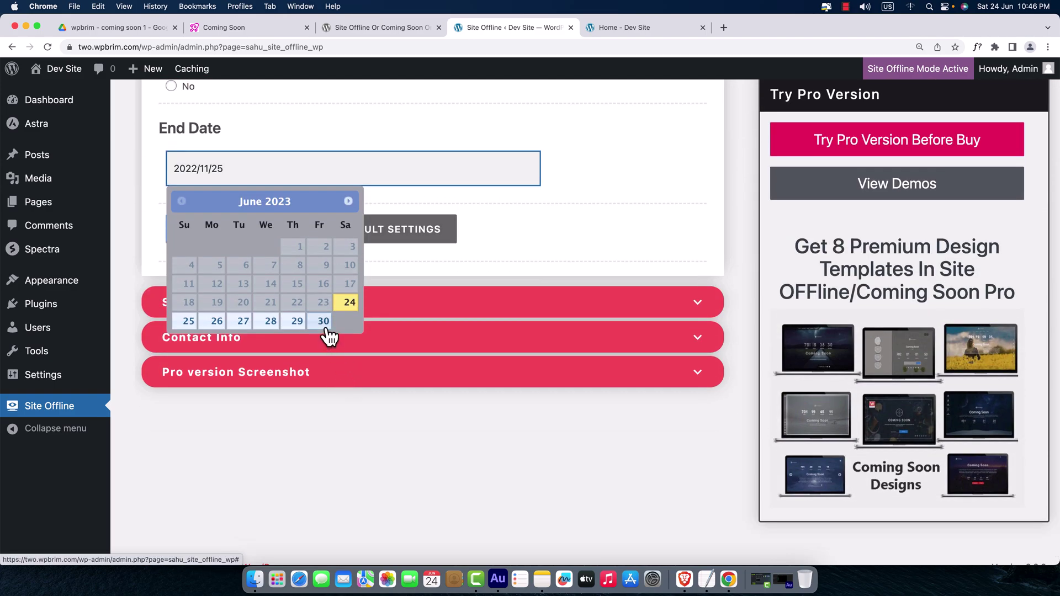
pyautogui.click(349, 203)
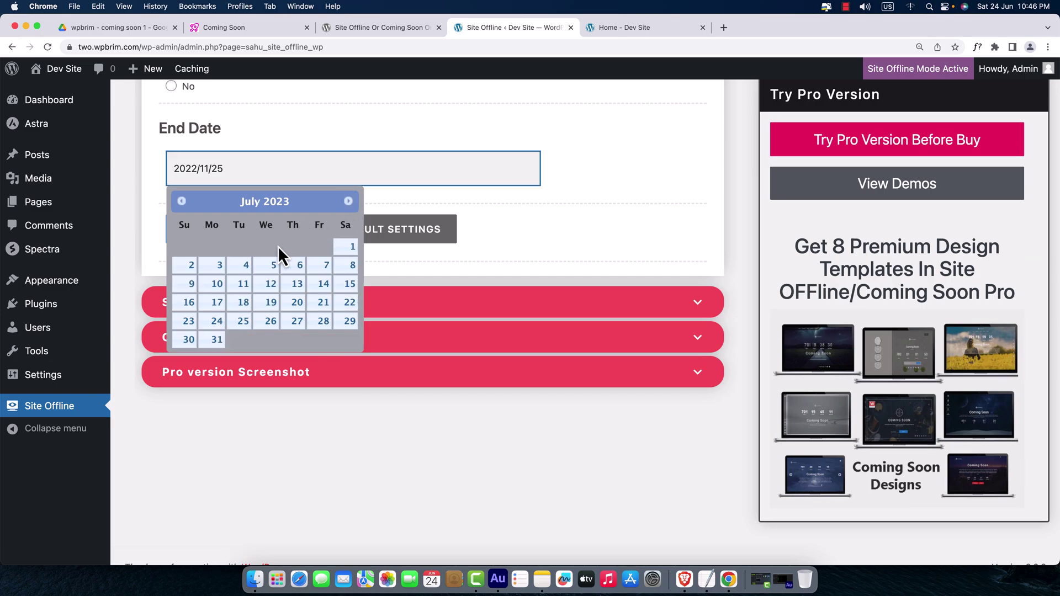
# - Set the countdown end date to 2023/07/31, save, and reload the Coming Soon page in Brave
pyautogui.click(217, 339)
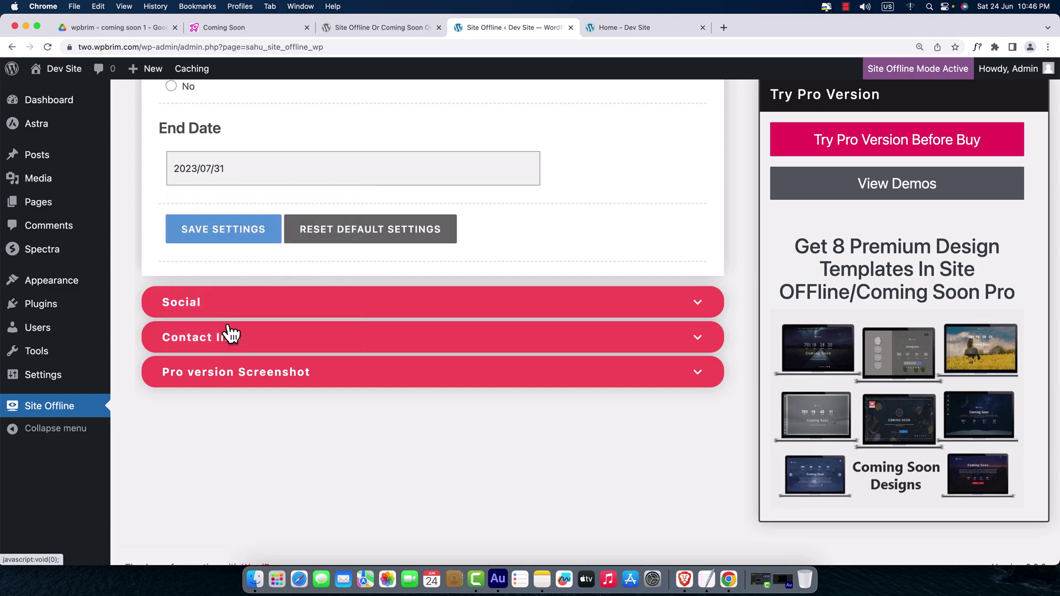
pyautogui.click(236, 235)
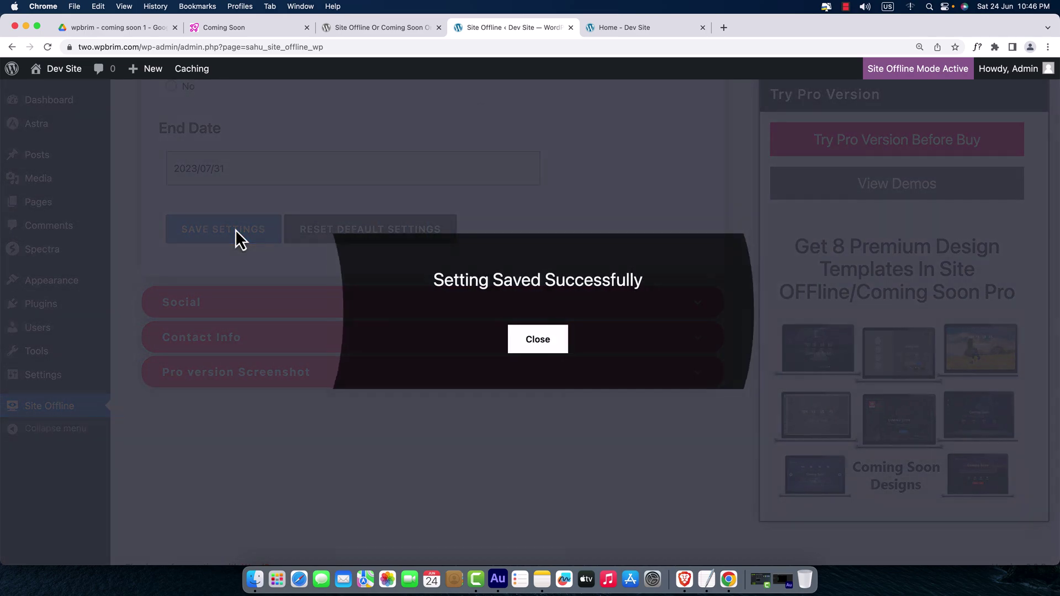
pyautogui.click(529, 339)
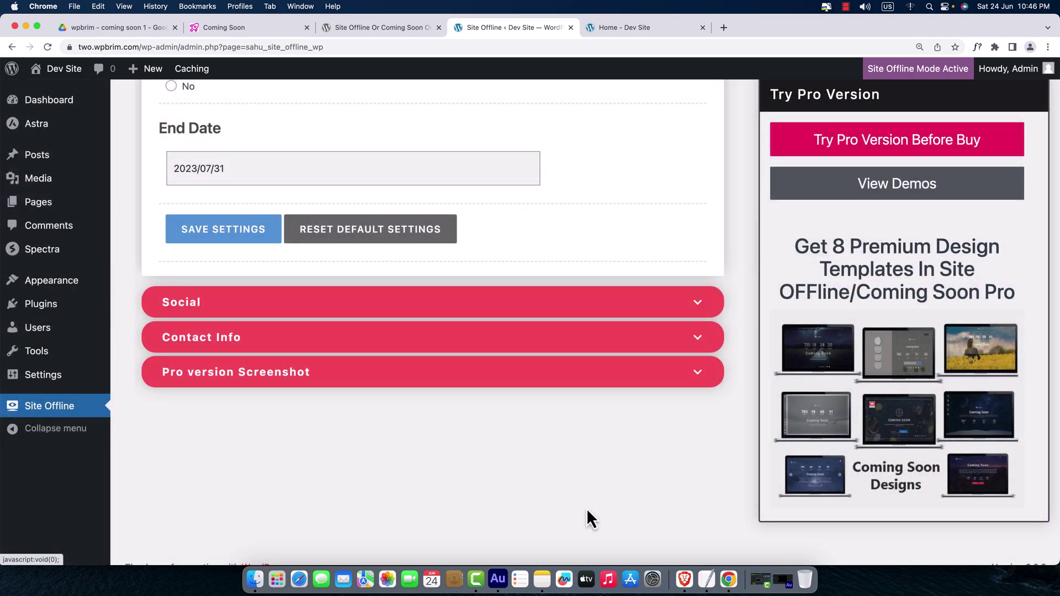
pyautogui.press('super+Tab')
pyautogui.click(48, 48)
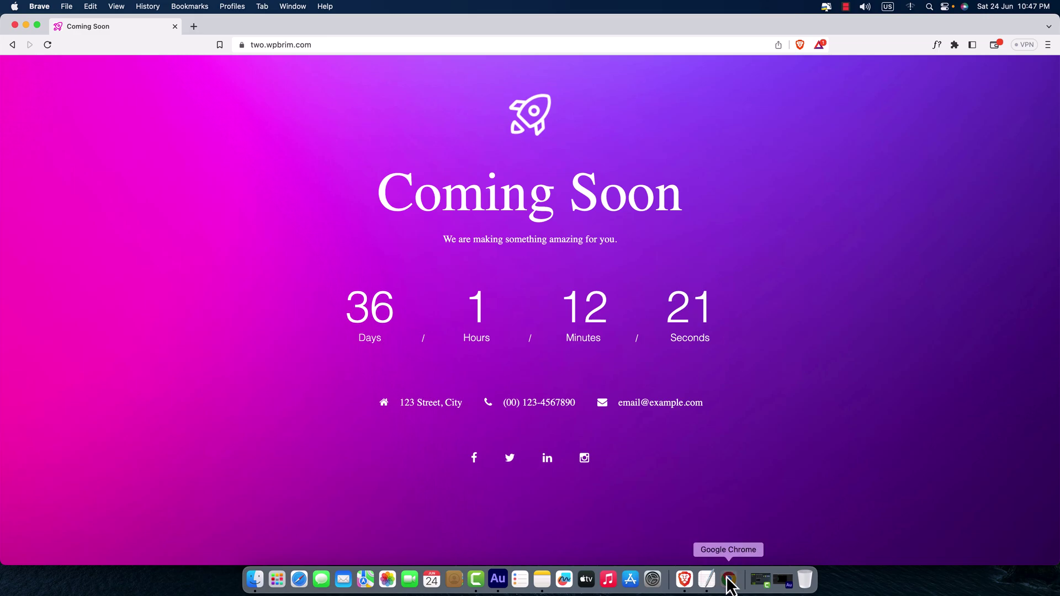
# - Return to the WordPress Site Offline settings window in Chrome
pyautogui.click(729, 580)
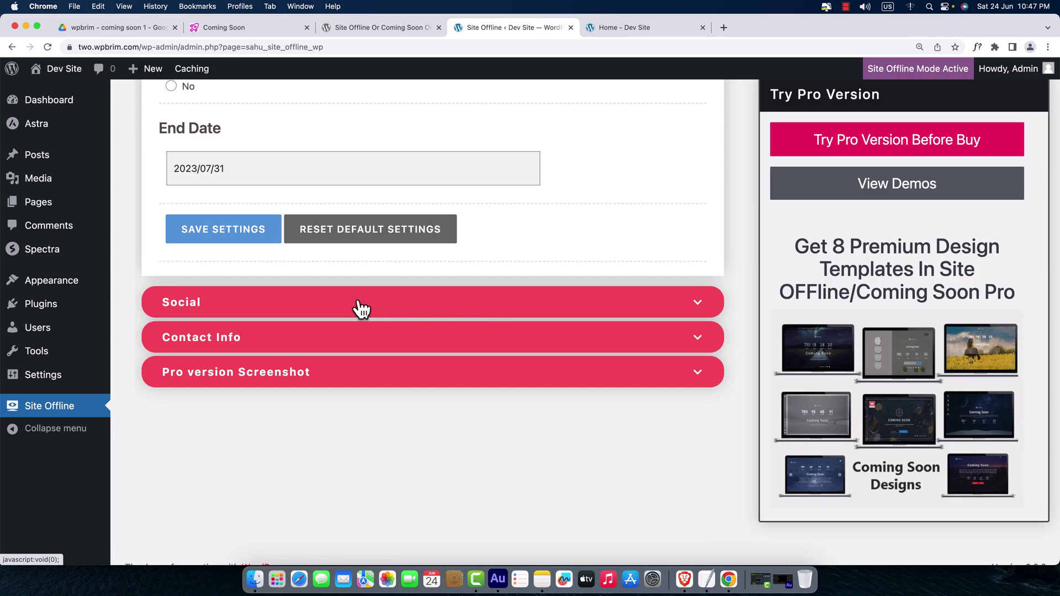
# - Expand the Social section and select the '#' in the Facebook link field
pyautogui.click(505, 308)
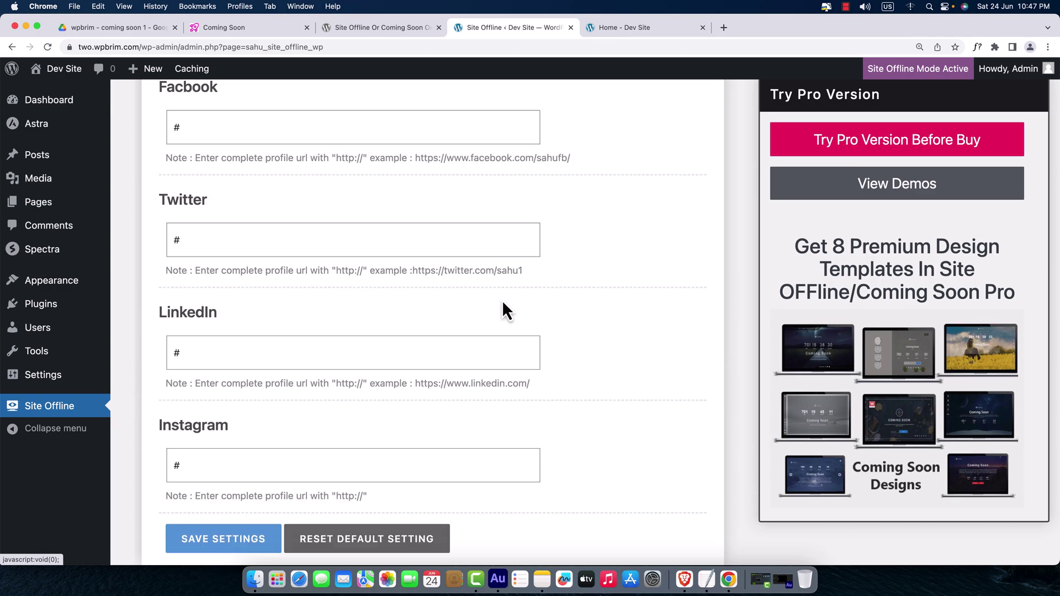
pyautogui.scroll(-2, 443, 280)
pyautogui.scroll(4, 432, 289)
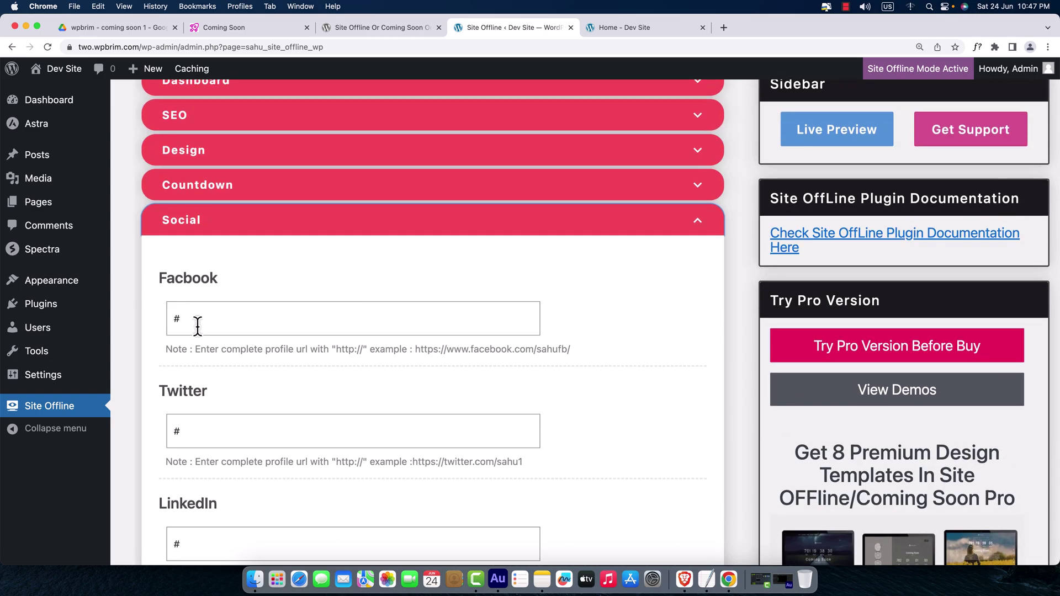
pyautogui.scroll(-5, 210, 386)
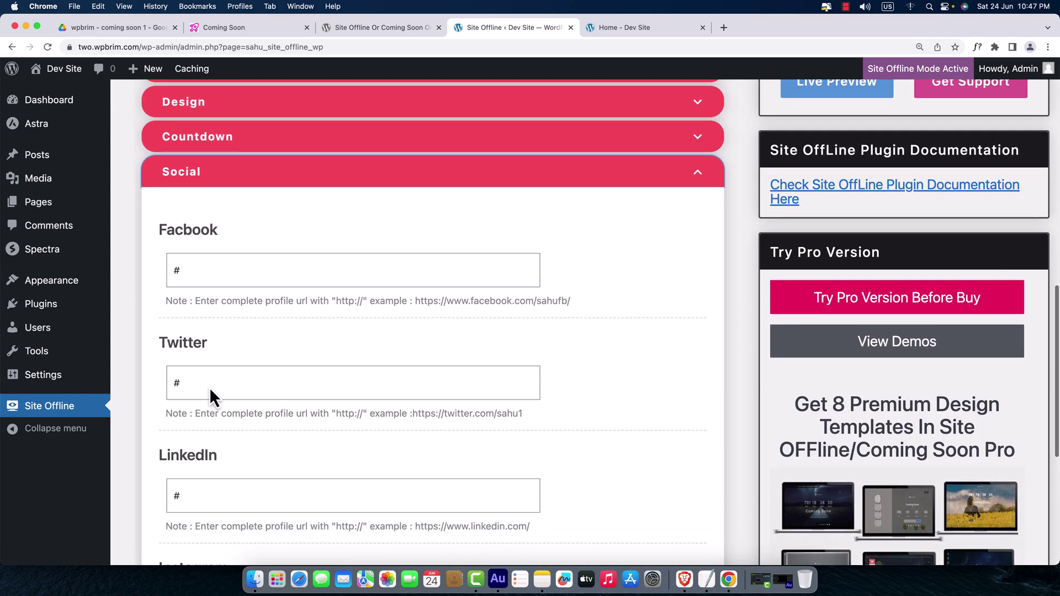
pyautogui.scroll(2, 224, 373)
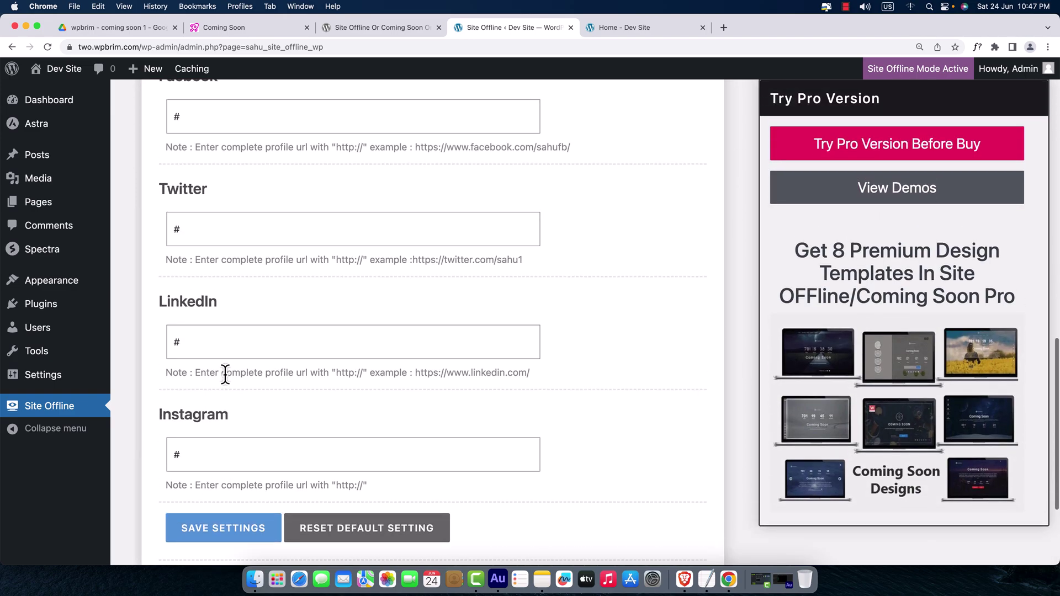
pyautogui.scroll(4, 246, 315)
pyautogui.moveTo(185, 295); pyautogui.dragTo(158, 301)
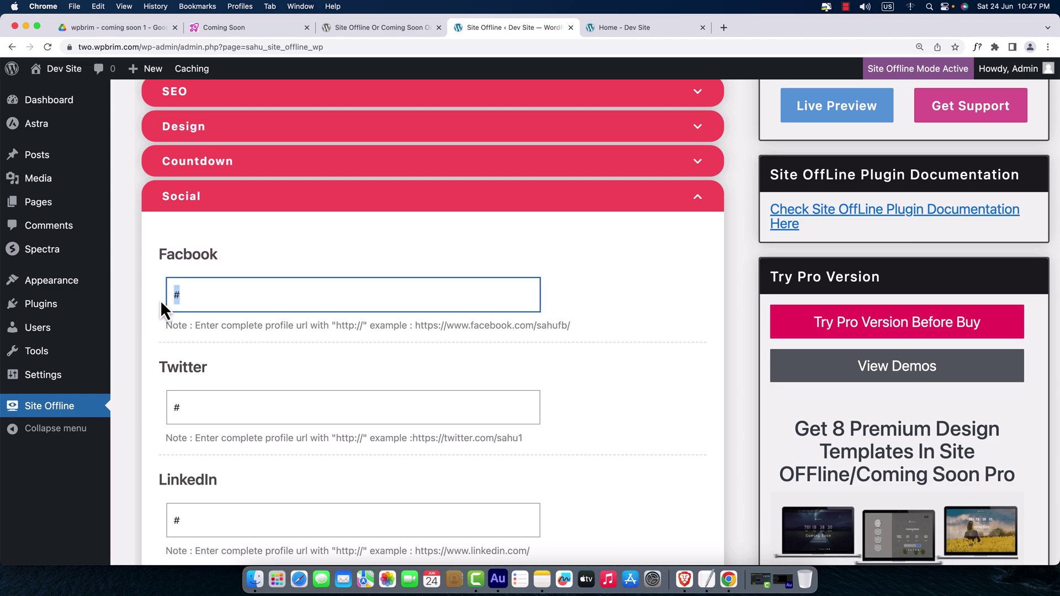
# - Search Google for 'wpbrim facebook', open the WPBrim Facebook page, and select its URL
pyautogui.click(727, 30)
pyautogui.write('wp')
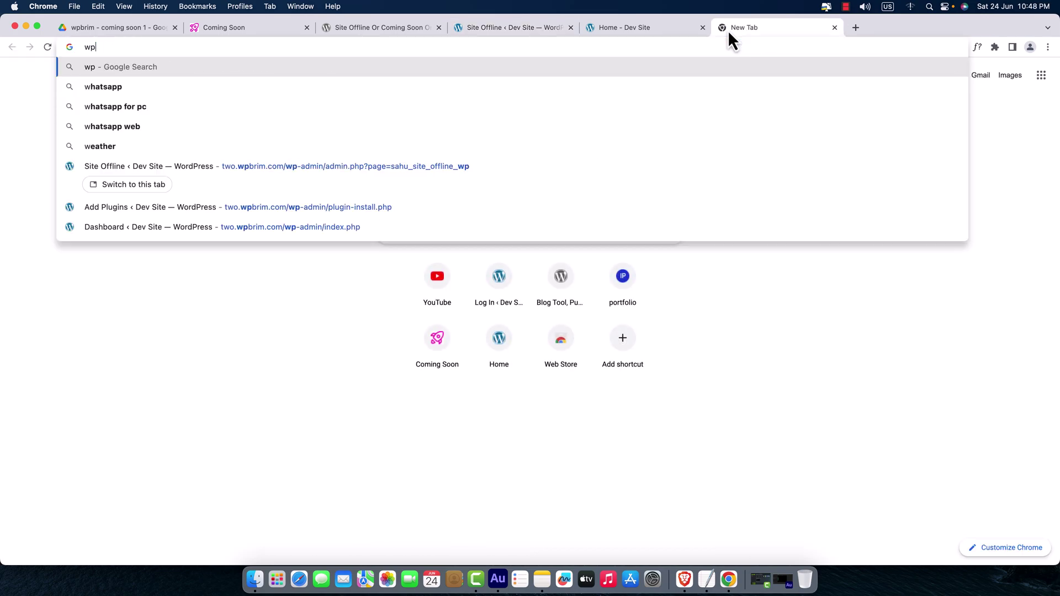
pyautogui.write('brim facebook')
pyautogui.press('Return')
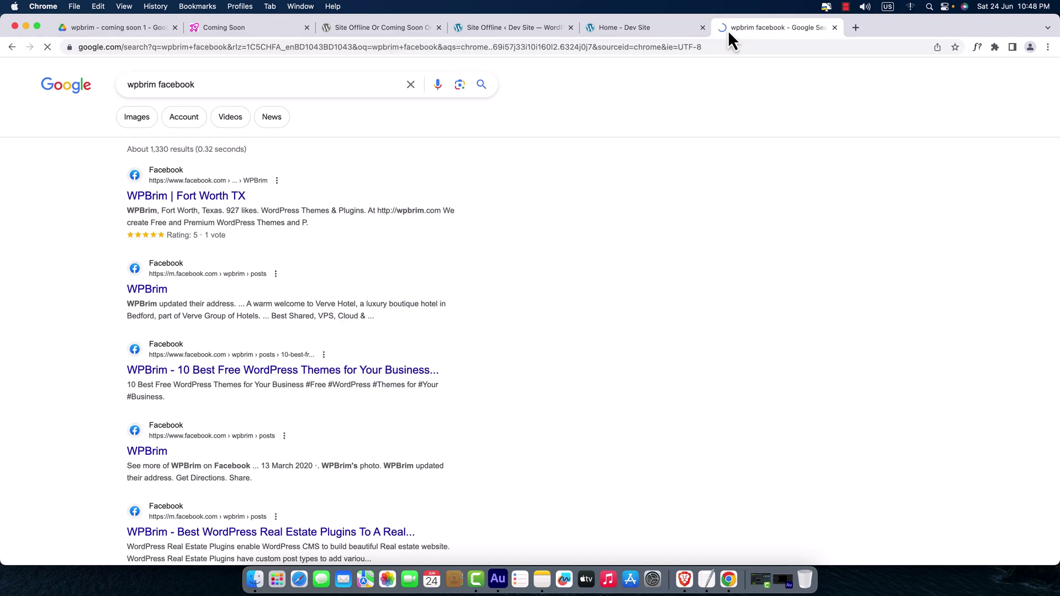
pyautogui.click(246, 199)
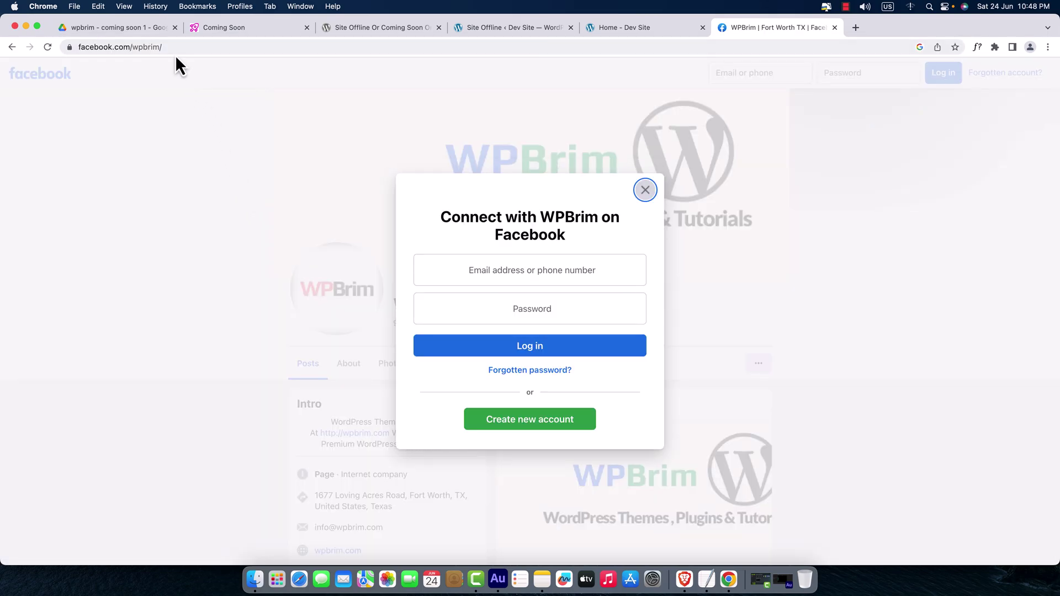
pyautogui.click(156, 47)
pyautogui.press('super+c')
# - Paste the WPBrim Facebook URL into the Facebook and Twitter fields, changing 'facebook' to 'twitter' in the latter
pyautogui.click(511, 27)
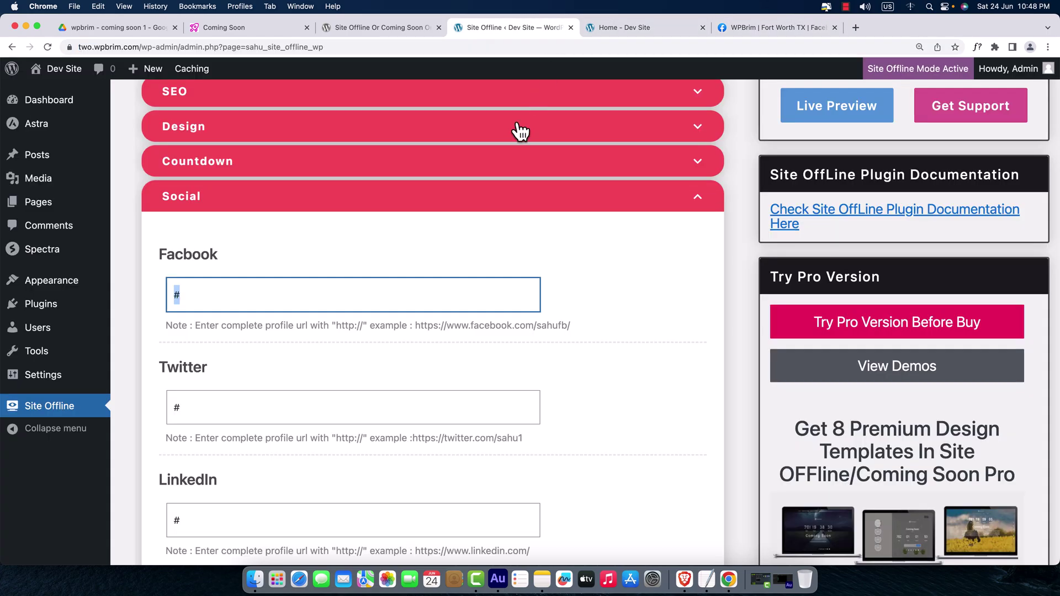
pyautogui.moveTo(310, 303); pyautogui.dragTo(157, 305)
pyautogui.press('super+v')
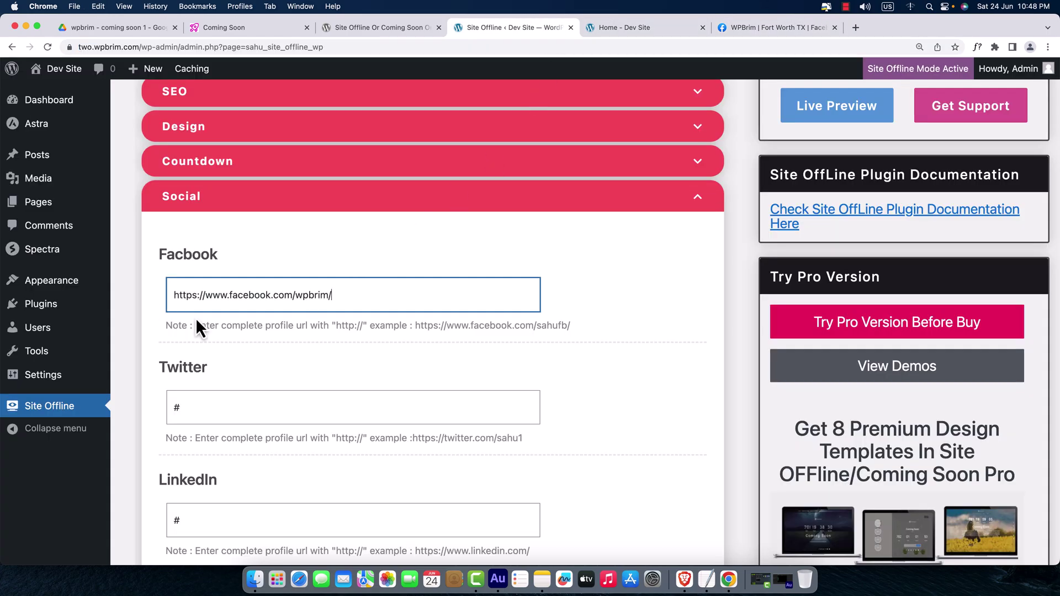
pyautogui.moveTo(218, 411); pyautogui.dragTo(153, 413)
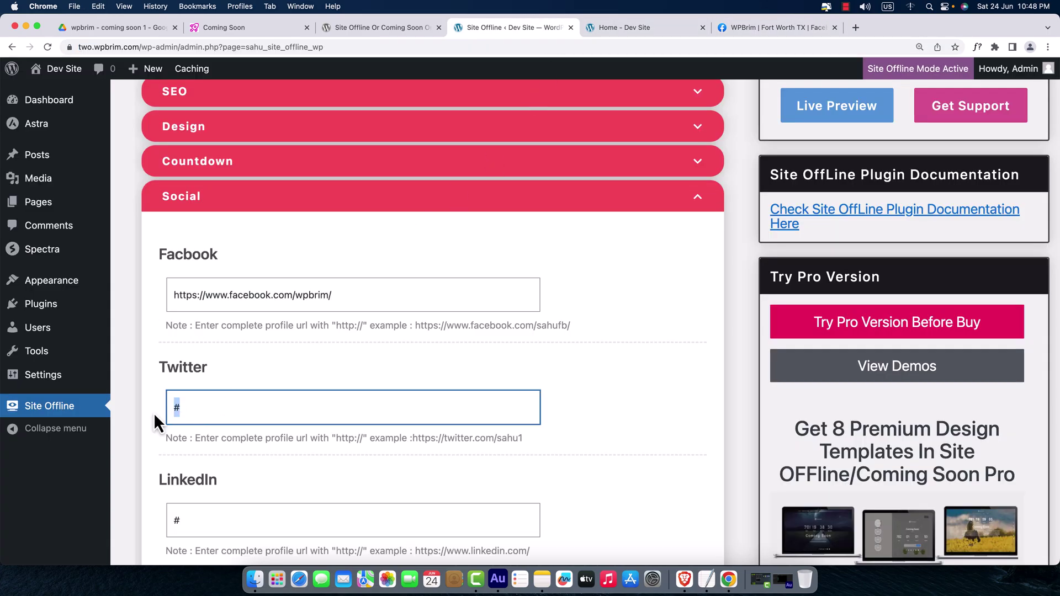
pyautogui.press('super+v')
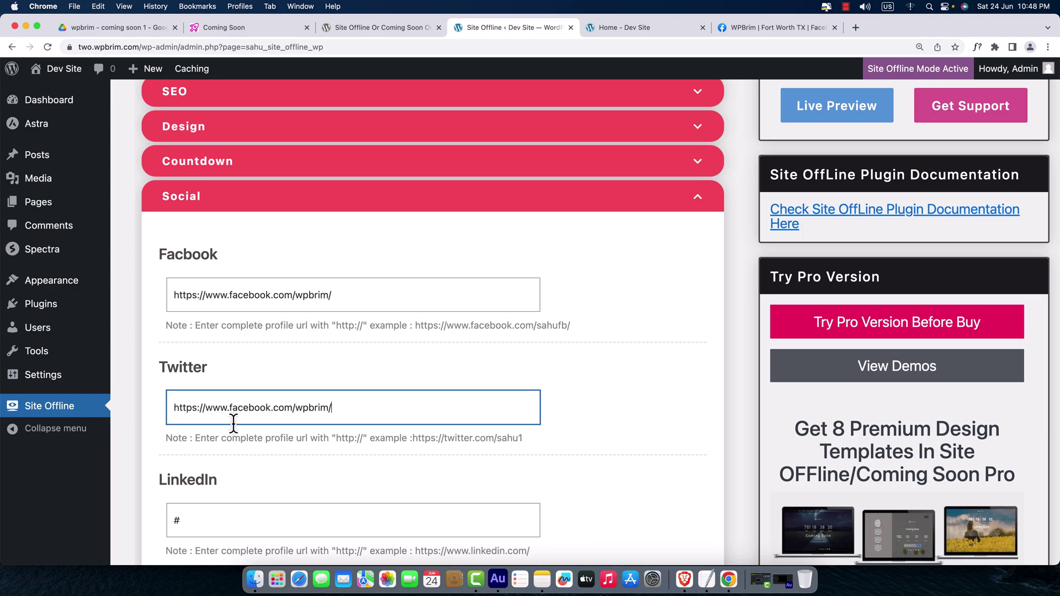
pyautogui.doubleClick(235, 419)
pyautogui.write('twitter')
pyautogui.click(555, 461)
# - Save the social link settings and reload the Coming Soon page in Brave
pyautogui.scroll(-6, 557, 461)
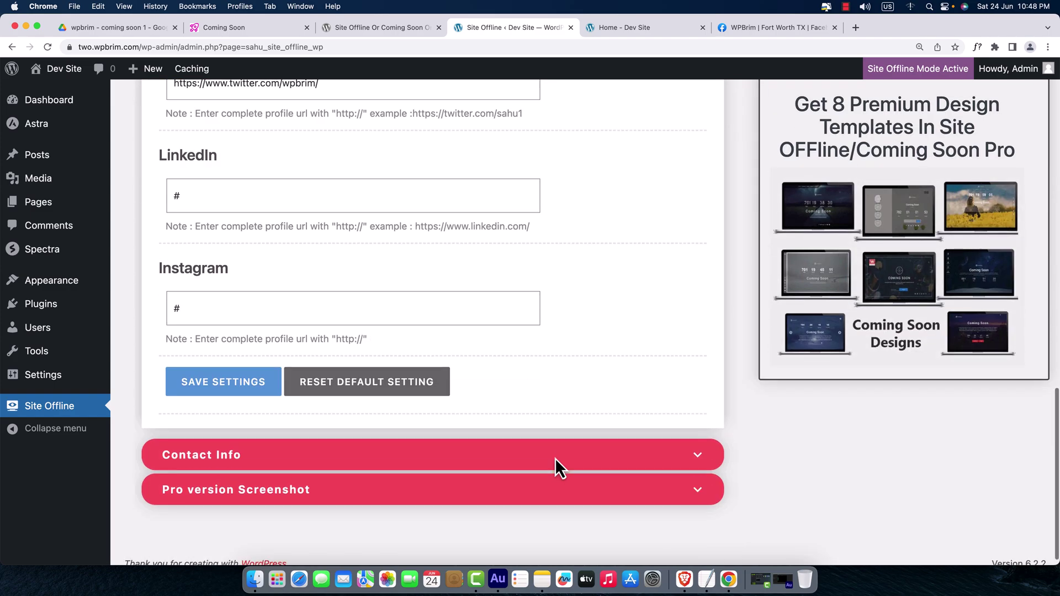
pyautogui.click(232, 394)
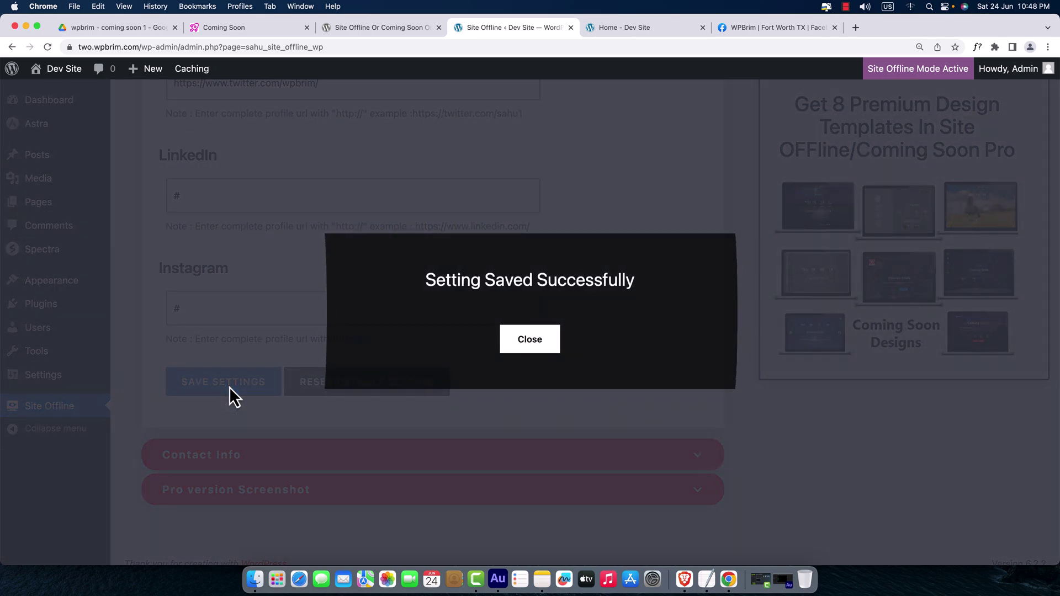
pyautogui.click(529, 346)
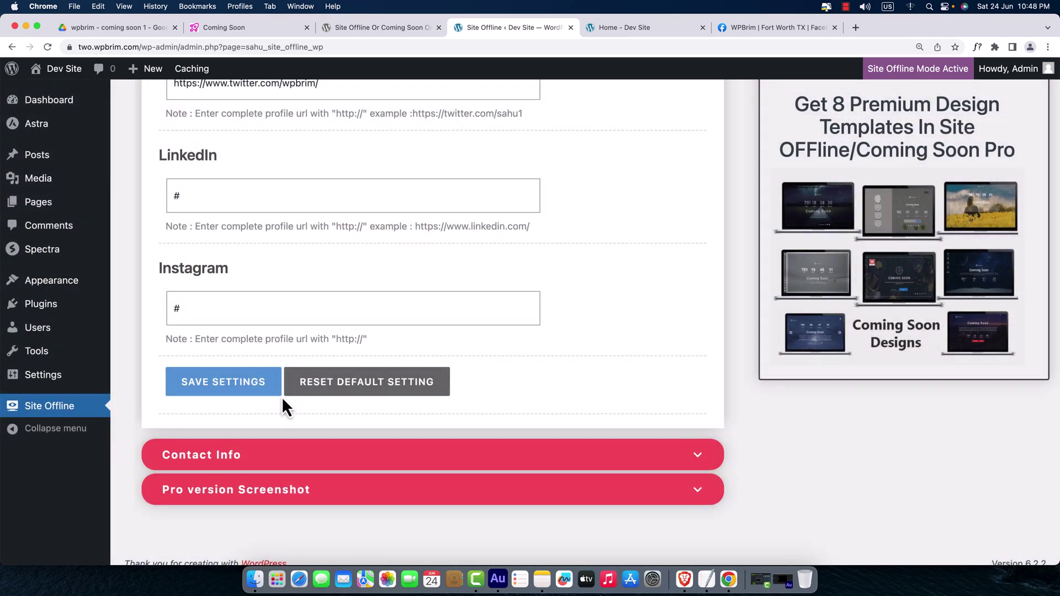
pyautogui.click(253, 394)
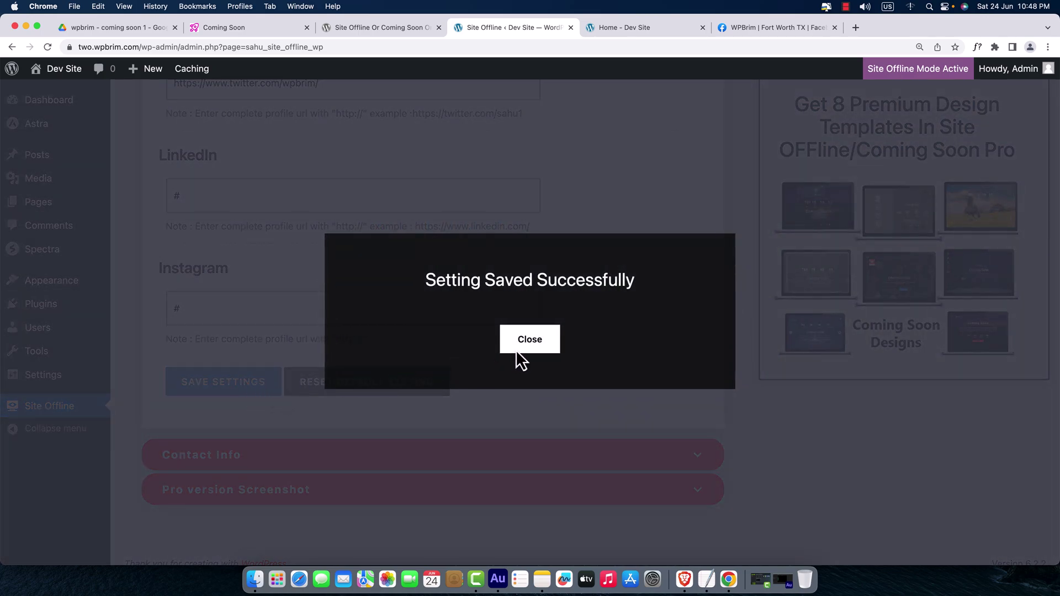
pyautogui.click(524, 346)
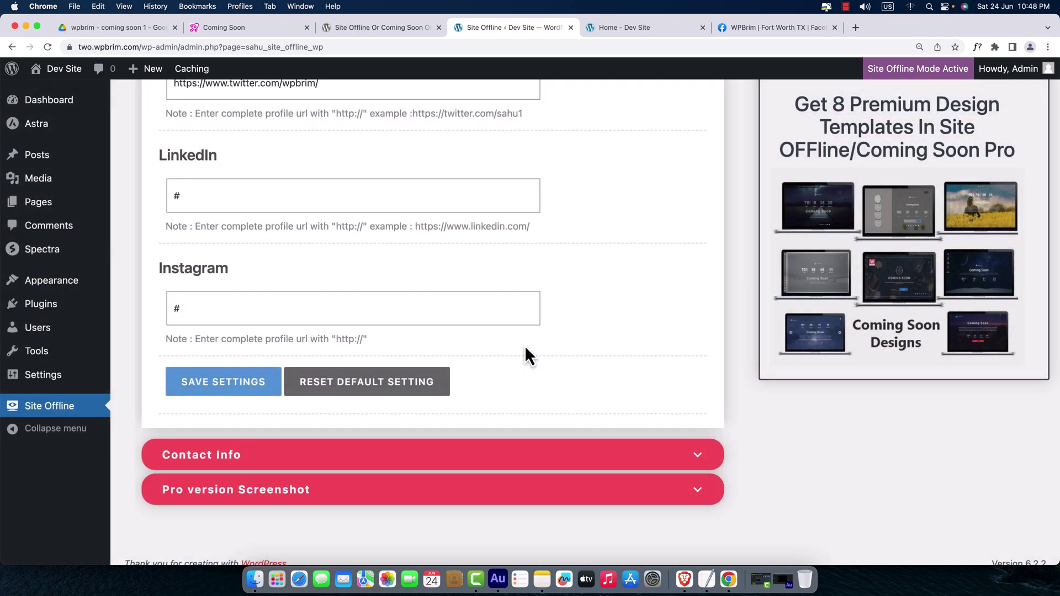
pyautogui.click(685, 579)
pyautogui.click(44, 43)
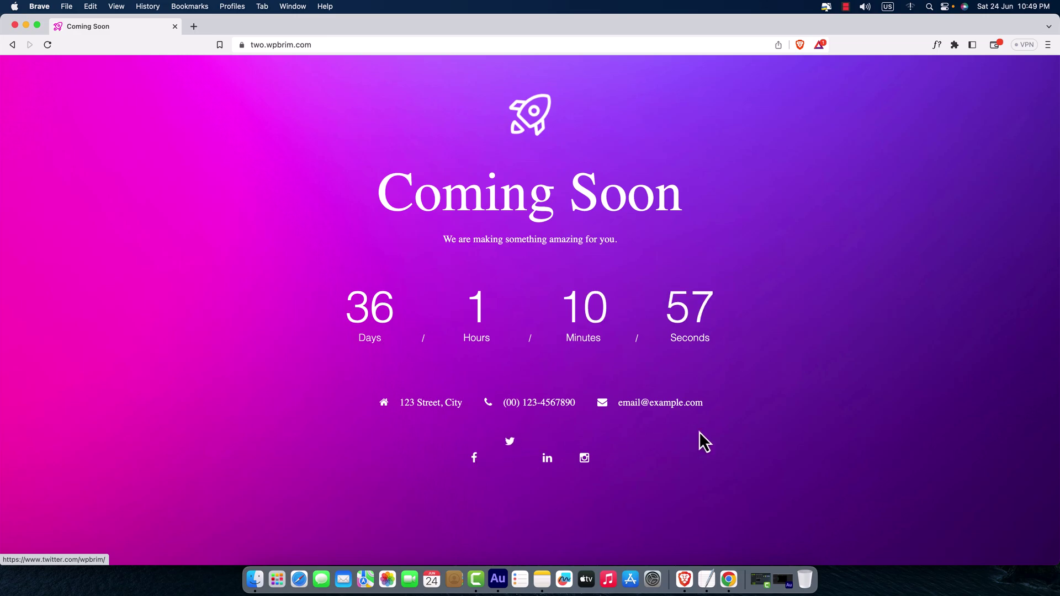
# - Return to the WordPress Site Offline settings window in Chrome
pyautogui.click(729, 580)
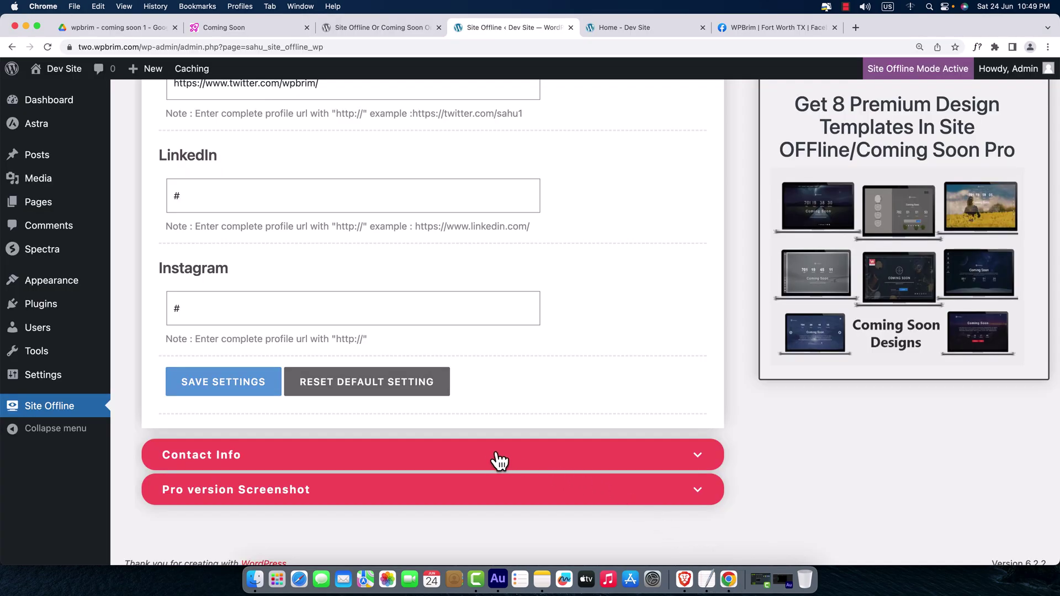
# - Replace the Contact Info address and contact number with the site's new details
pyautogui.click(586, 463)
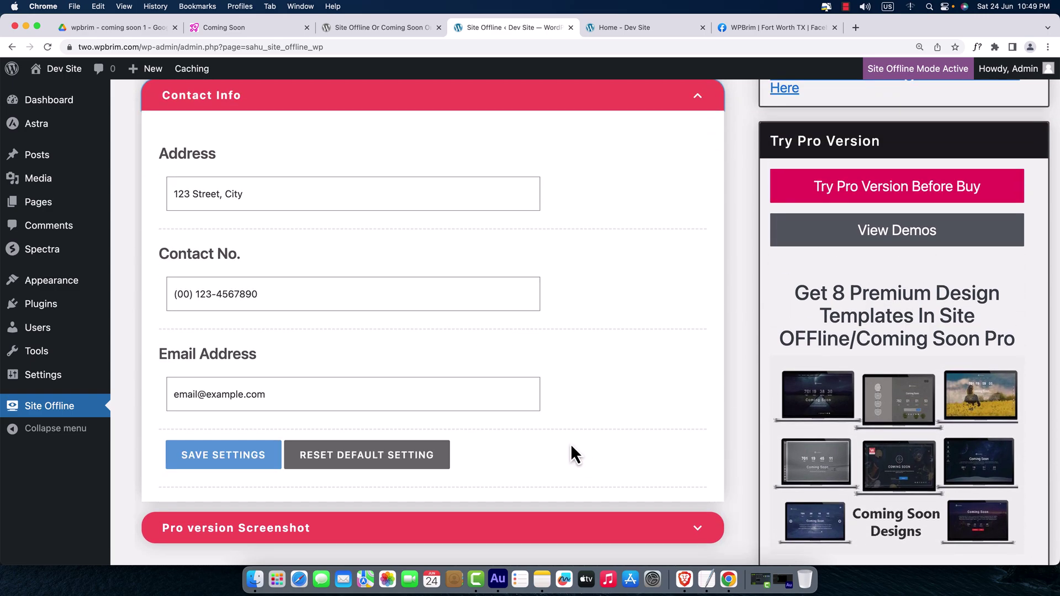
pyautogui.moveTo(243, 196); pyautogui.dragTo(154, 197)
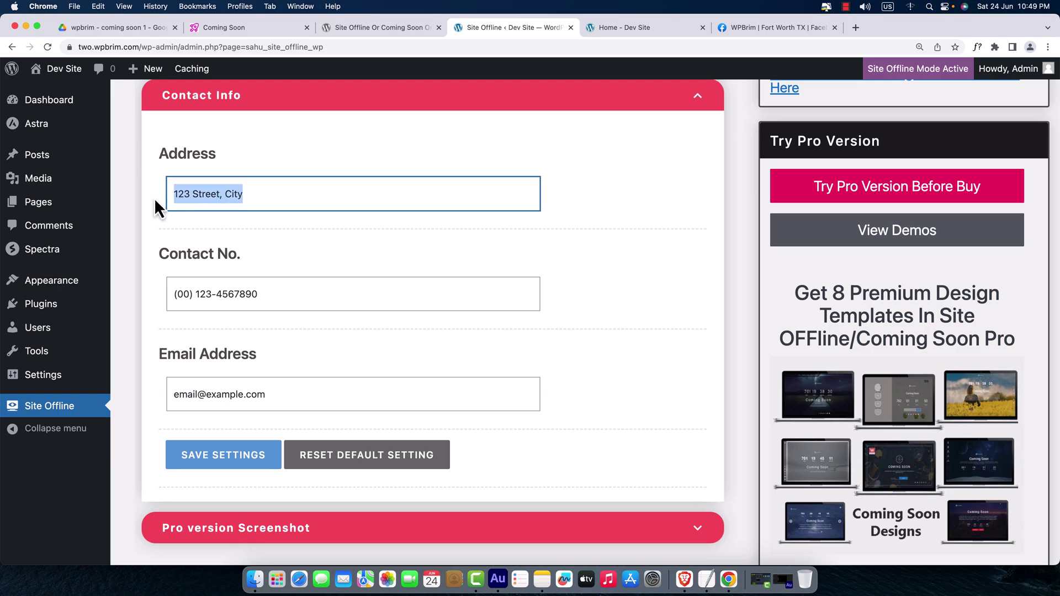
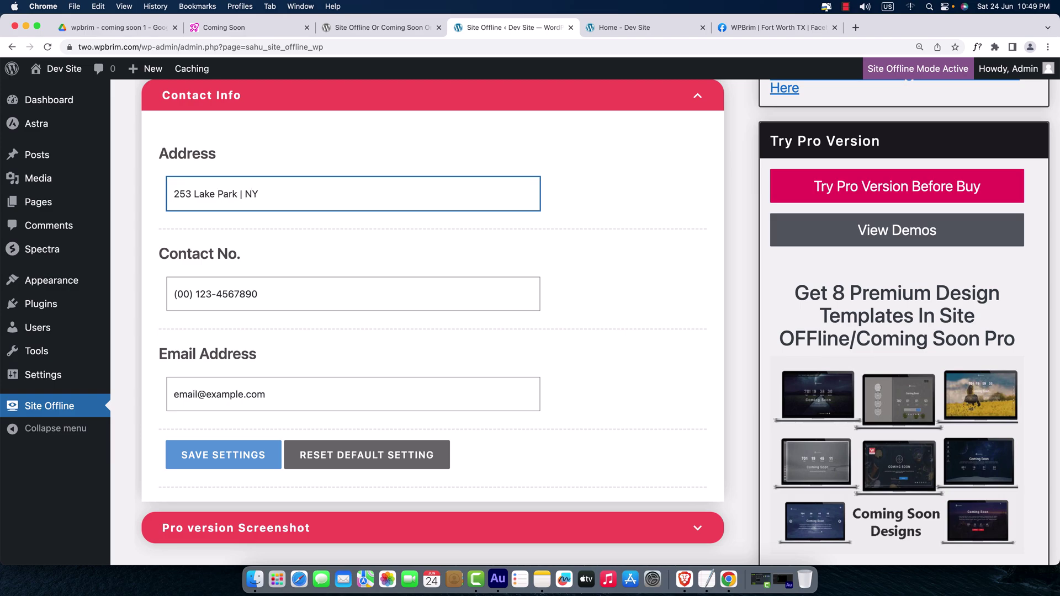
pyautogui.moveTo(251, 303); pyautogui.dragTo(155, 298)
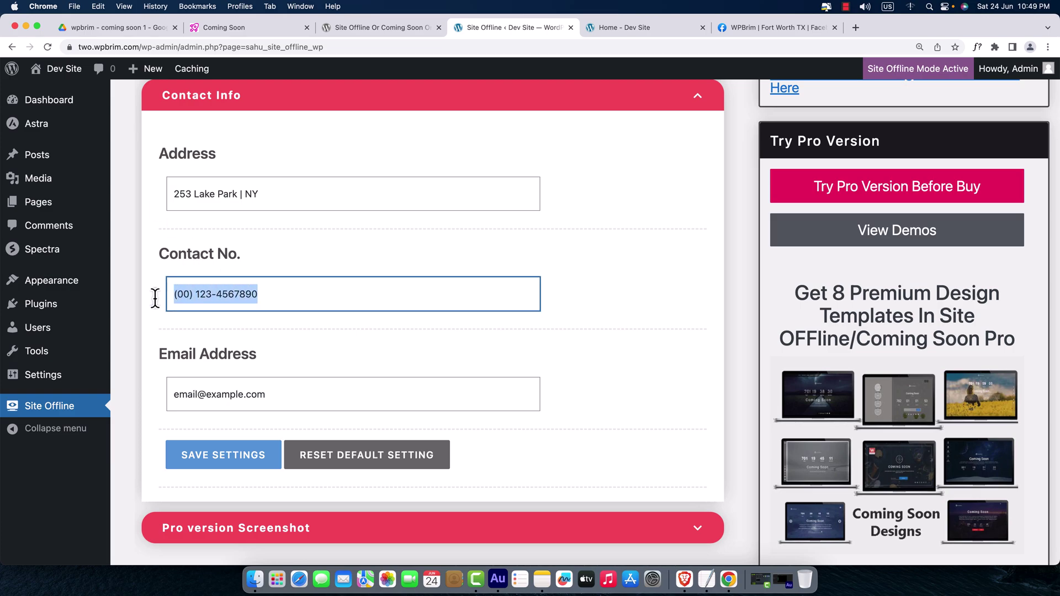
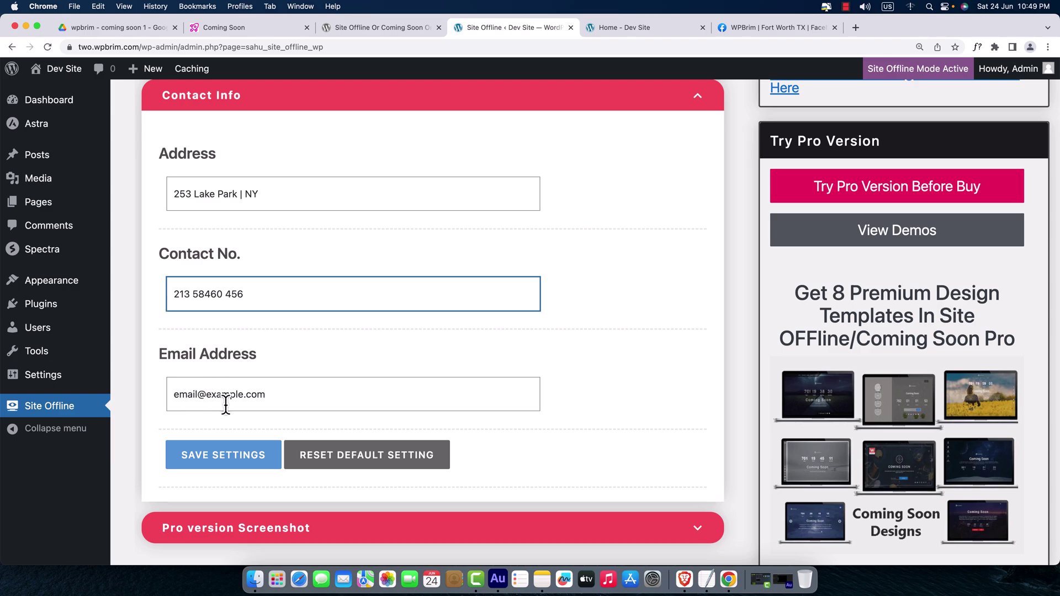
# - Enter the site's e-mail address, correcting typos, and save the contact details
pyautogui.moveTo(232, 408); pyautogui.dragTo(161, 408)
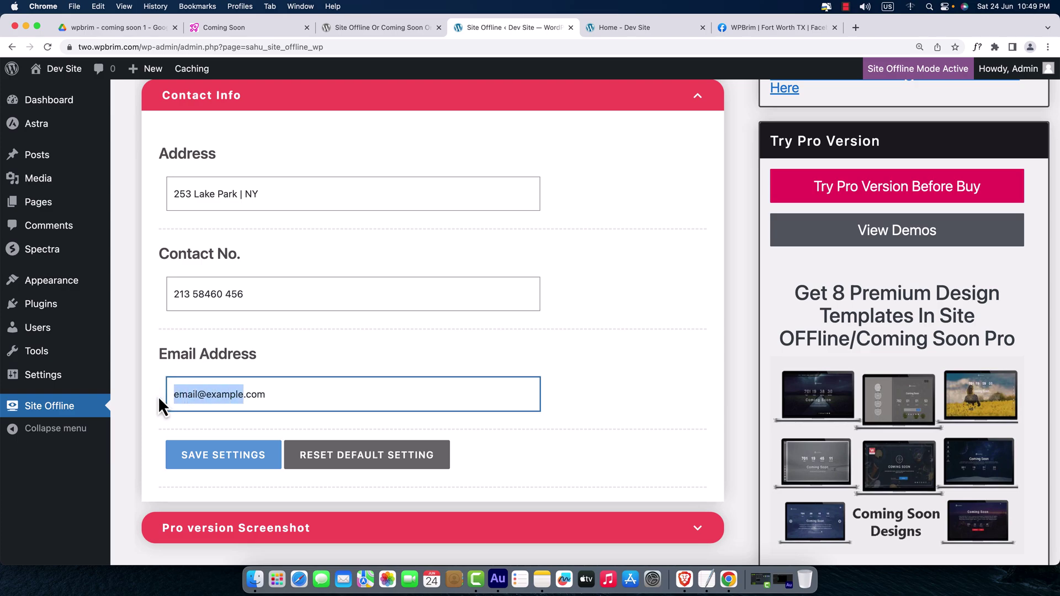
pyautogui.write('e')
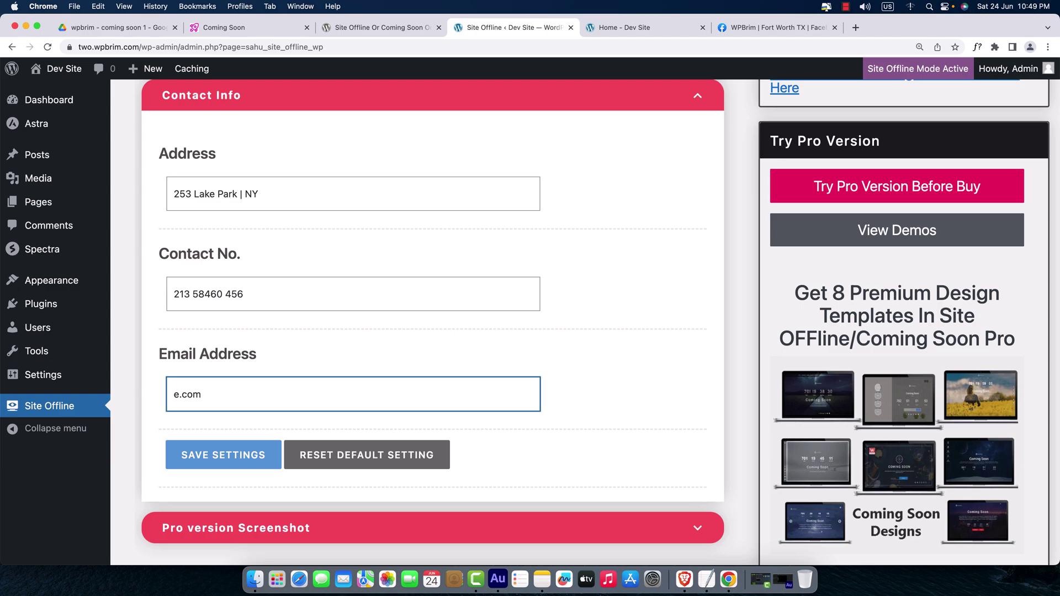
pyautogui.press('BackSpace')
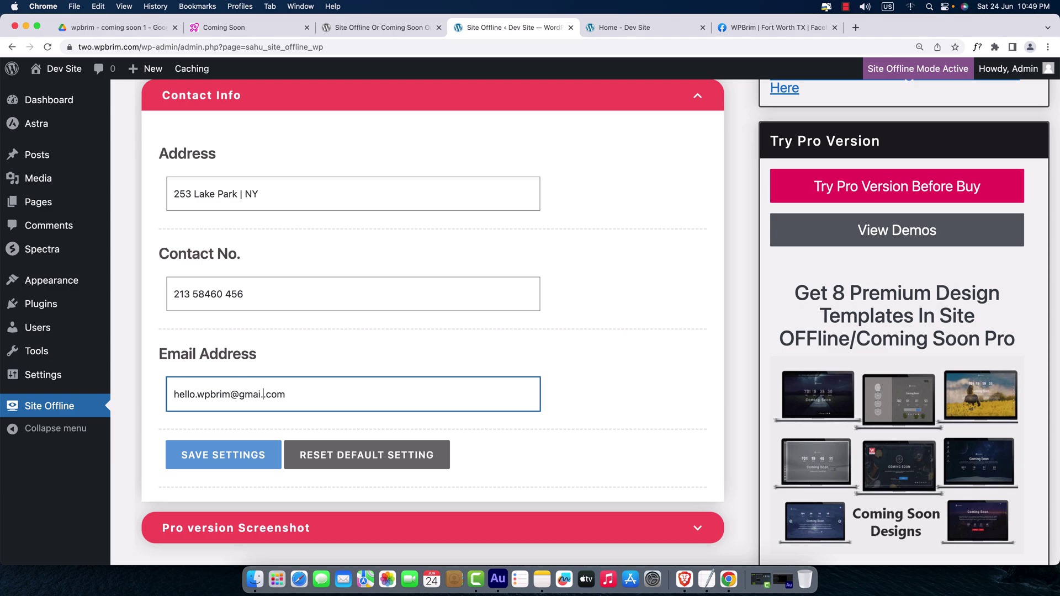
pyautogui.write('l')
pyautogui.click(232, 467)
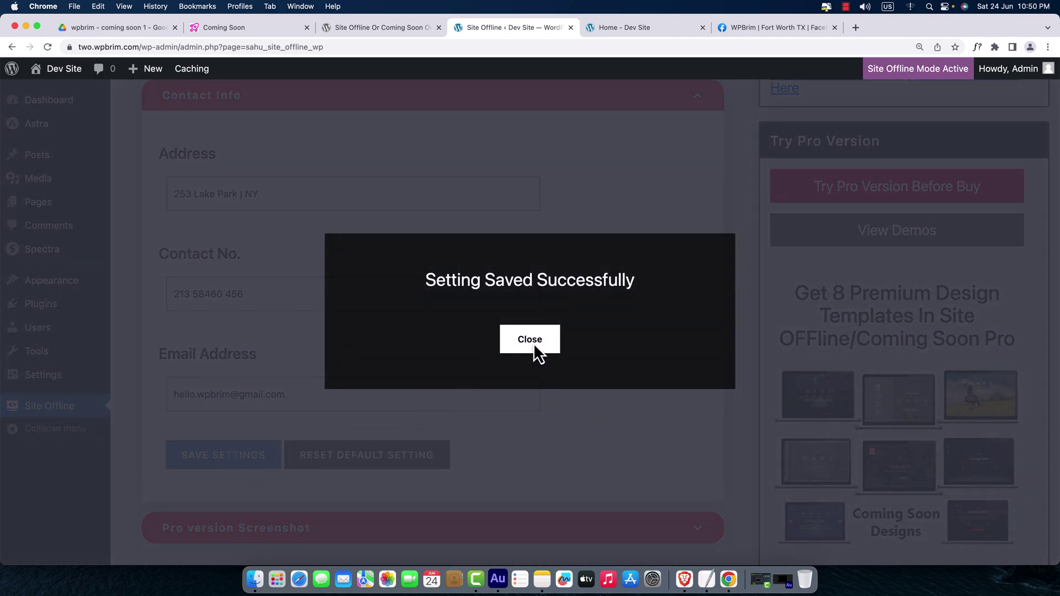
pyautogui.click(530, 340)
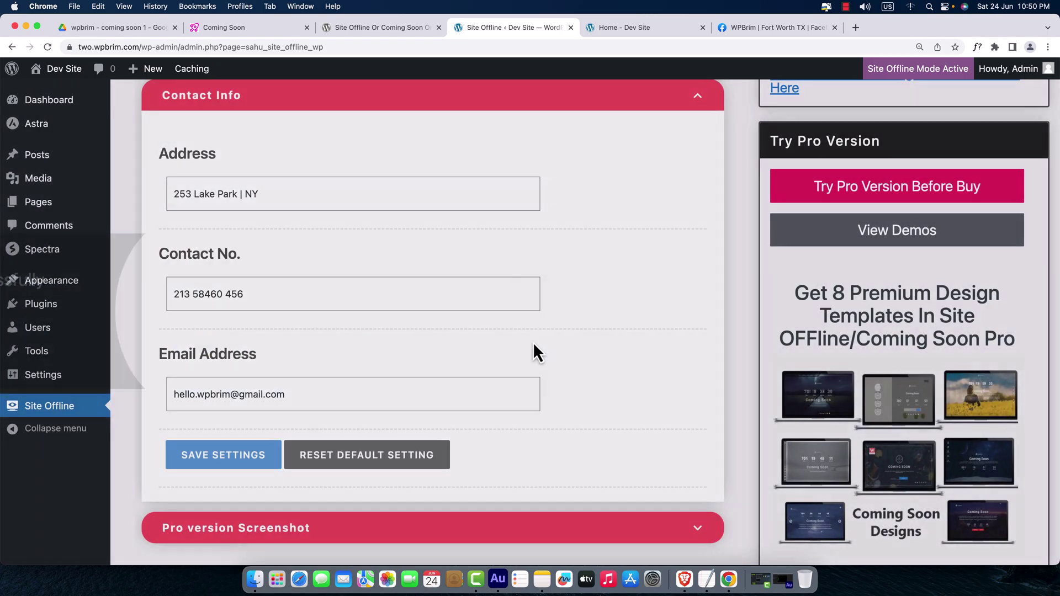
# - Reload the two.wpbrim.com Coming Soon page in Brave to show the updated contact details
pyautogui.click(685, 579)
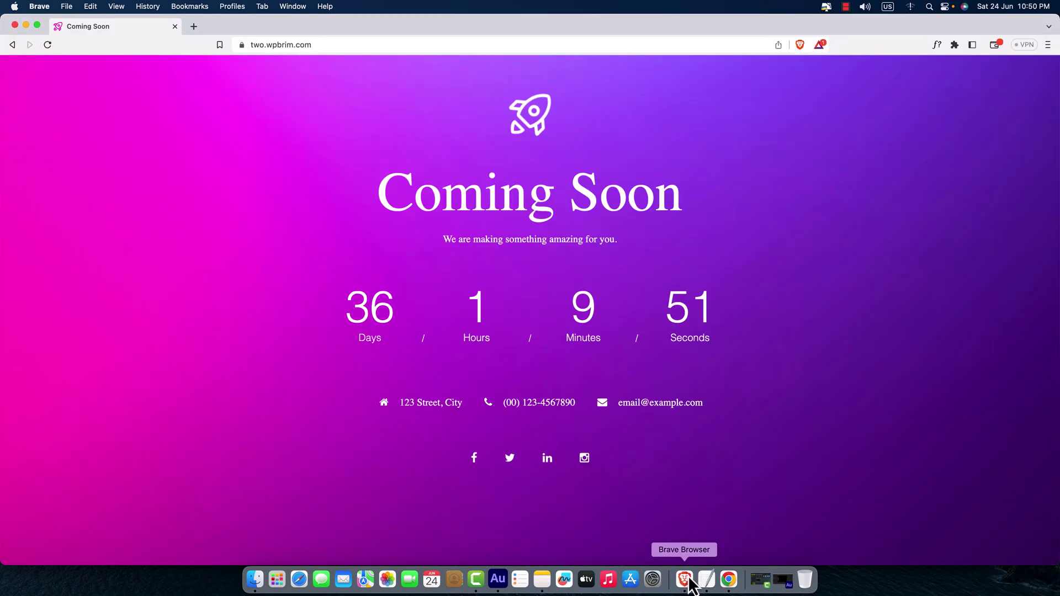
pyautogui.click(48, 45)
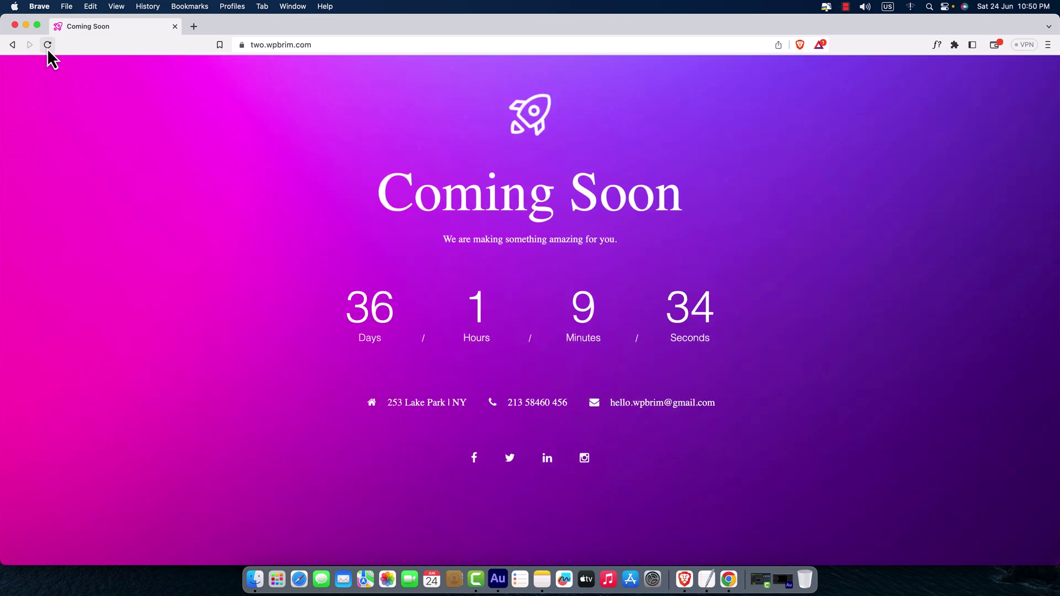
pyautogui.click(48, 46)
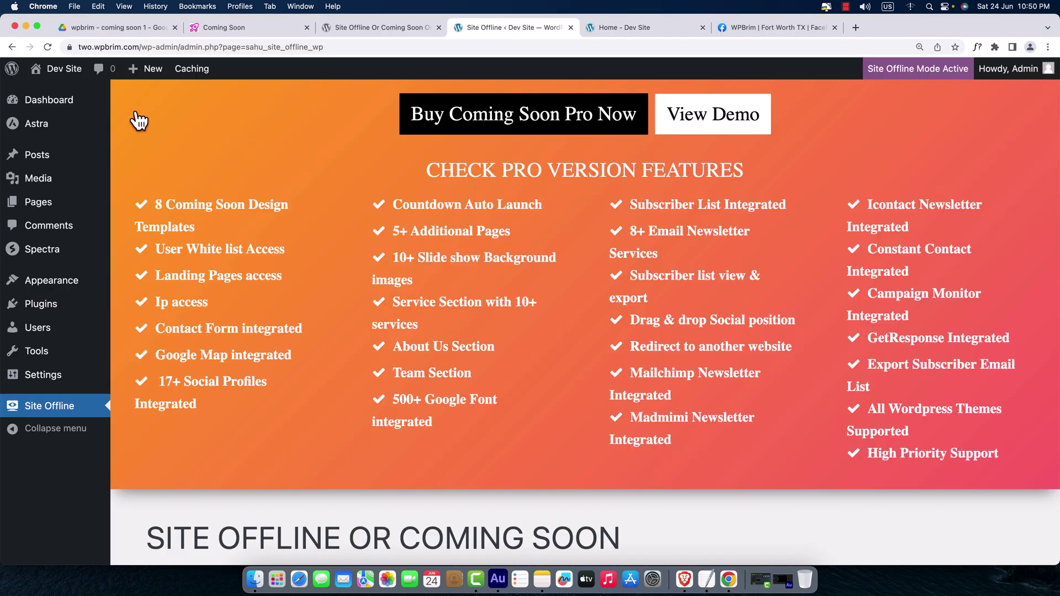
# - Open the Happy Paws homepage from Visit Site in a new tab, reload it, and copy its address
pyautogui.moveTo(62, 69)
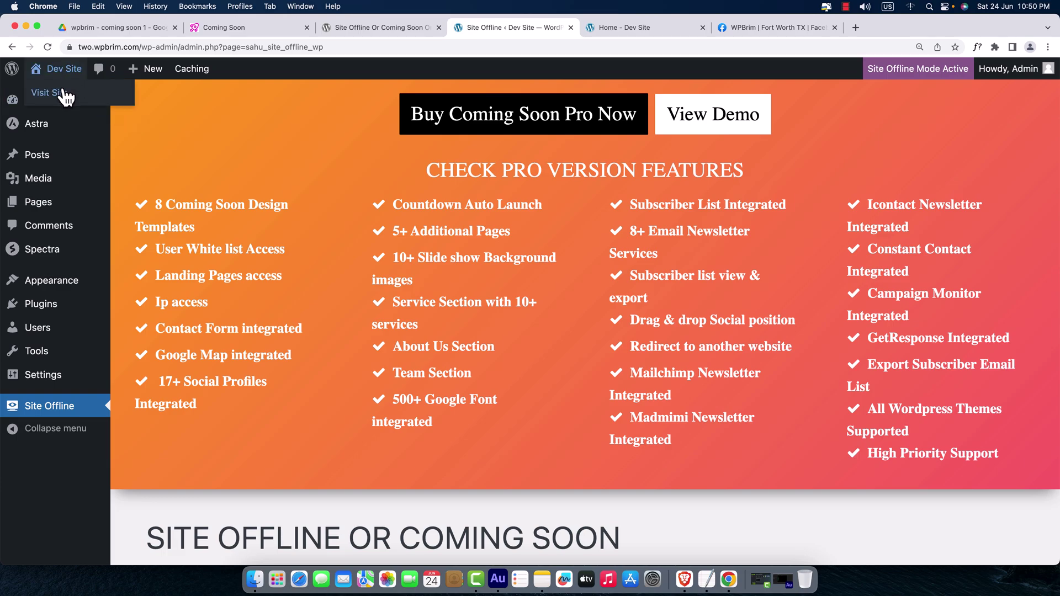
pyautogui.rightClick(63, 94)
pyautogui.click(68, 97)
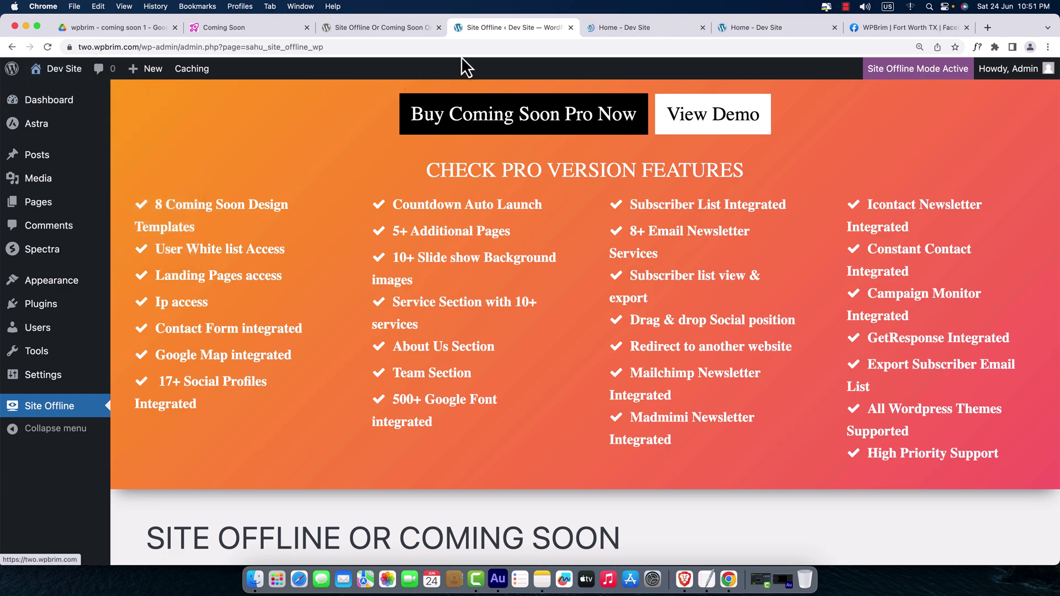
pyautogui.click(621, 27)
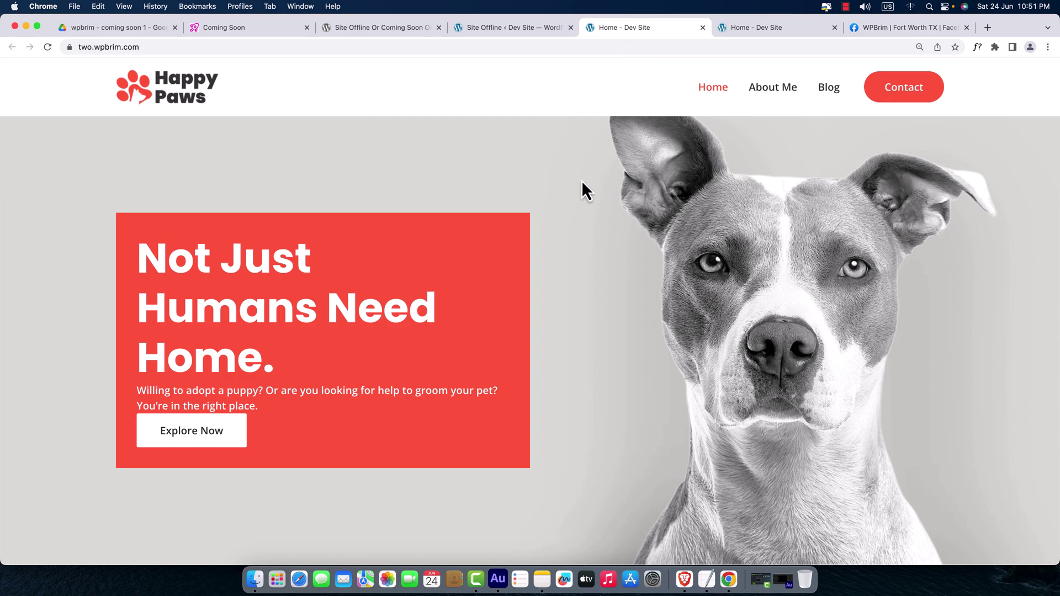
pyautogui.hotkey('ctrl', 'shift', 'Tab')
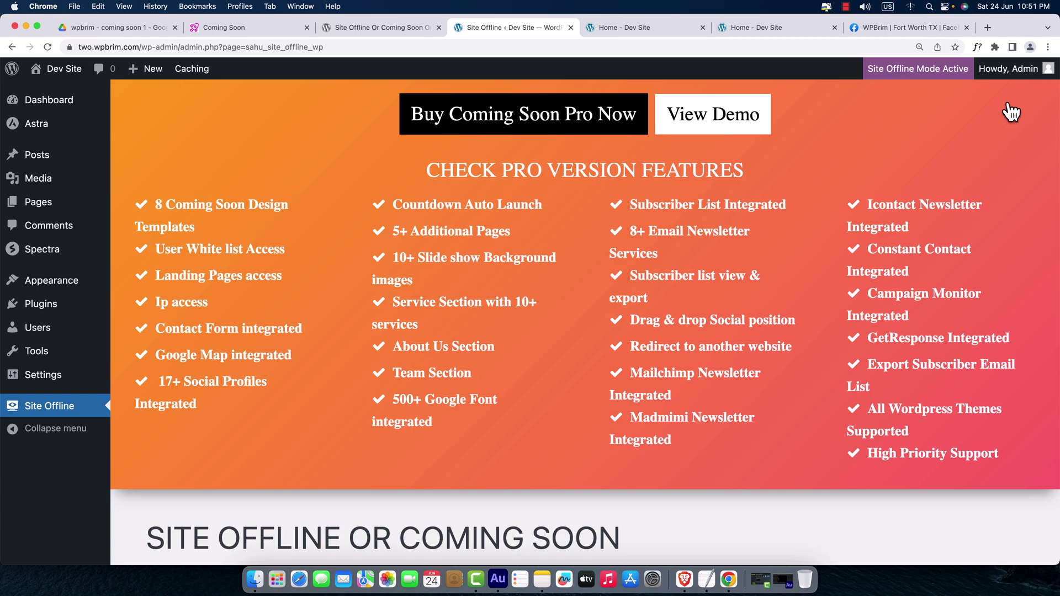
pyautogui.click(663, 35)
pyautogui.click(51, 50)
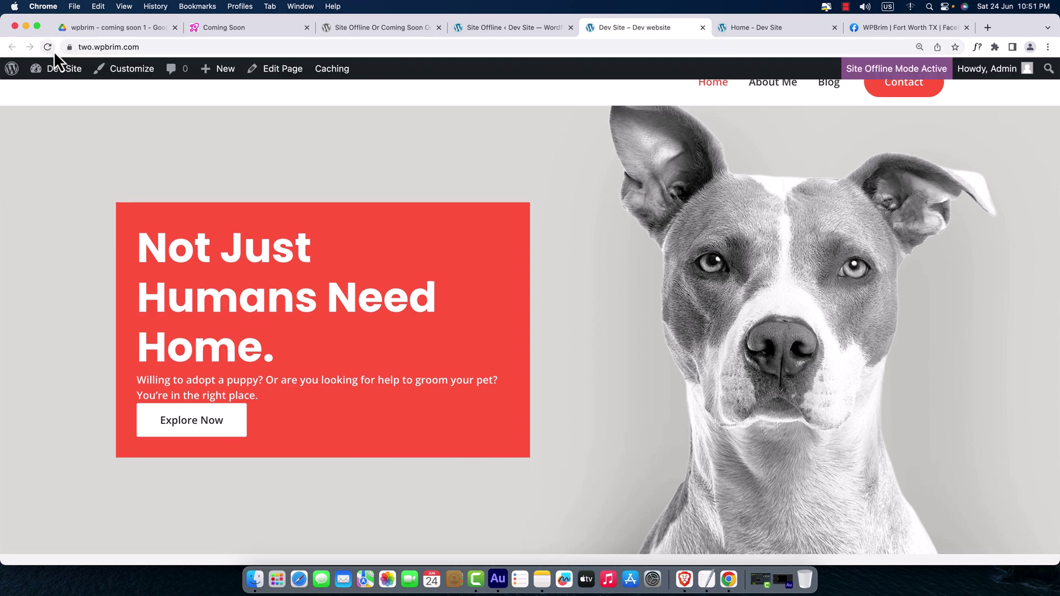
pyautogui.click(118, 48)
pyautogui.press('super+c')
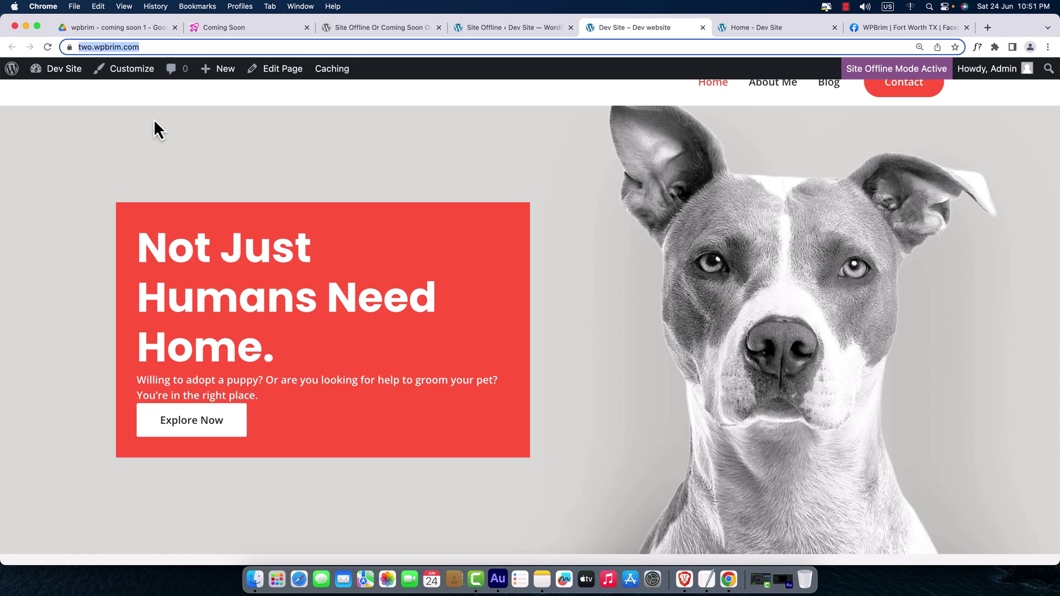
pyautogui.rightClick(119, 50)
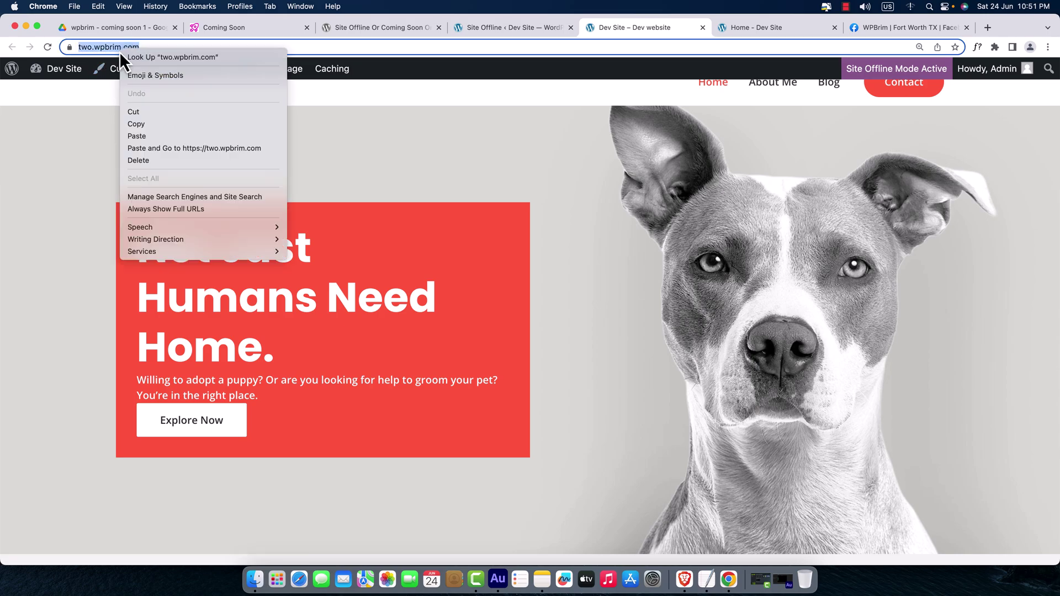
pyautogui.click(148, 123)
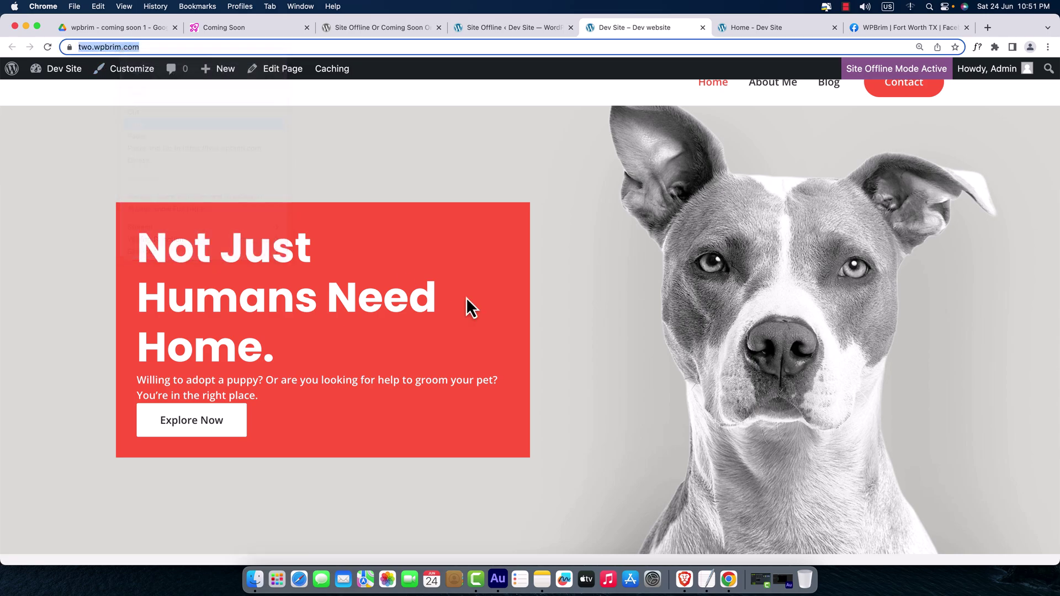
# - Load two.wpbrim.com in a new Brave tab using Paste and Go
pyautogui.click(685, 579)
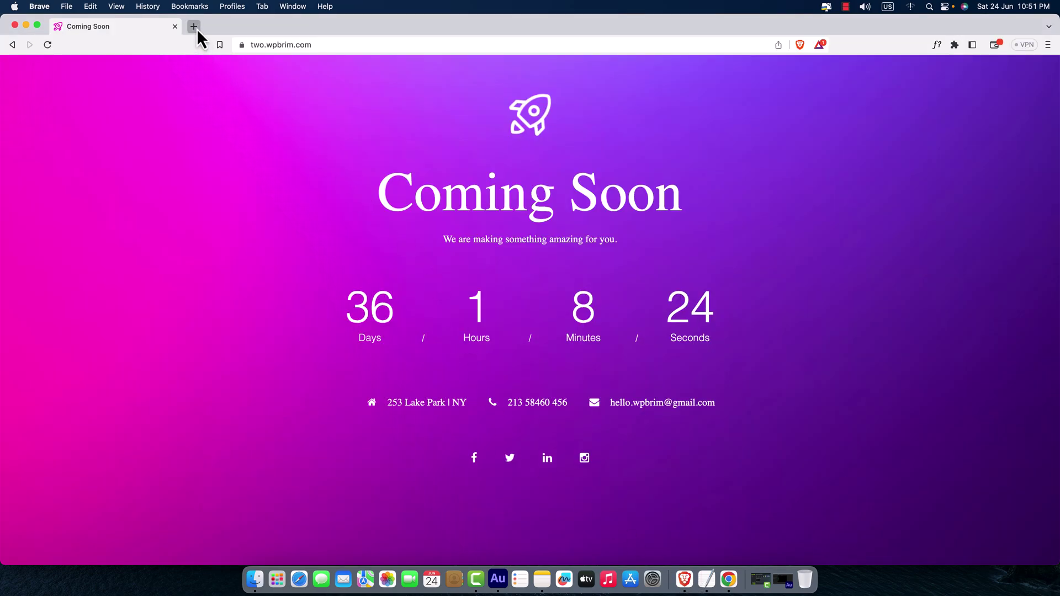
pyautogui.click(194, 27)
pyautogui.rightClick(258, 44)
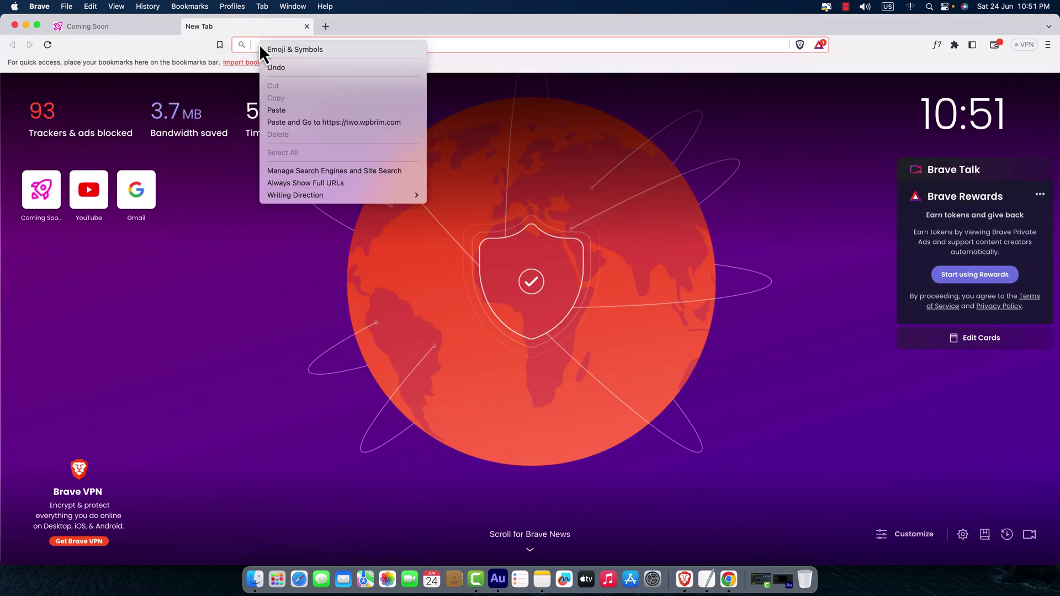
pyautogui.click(307, 122)
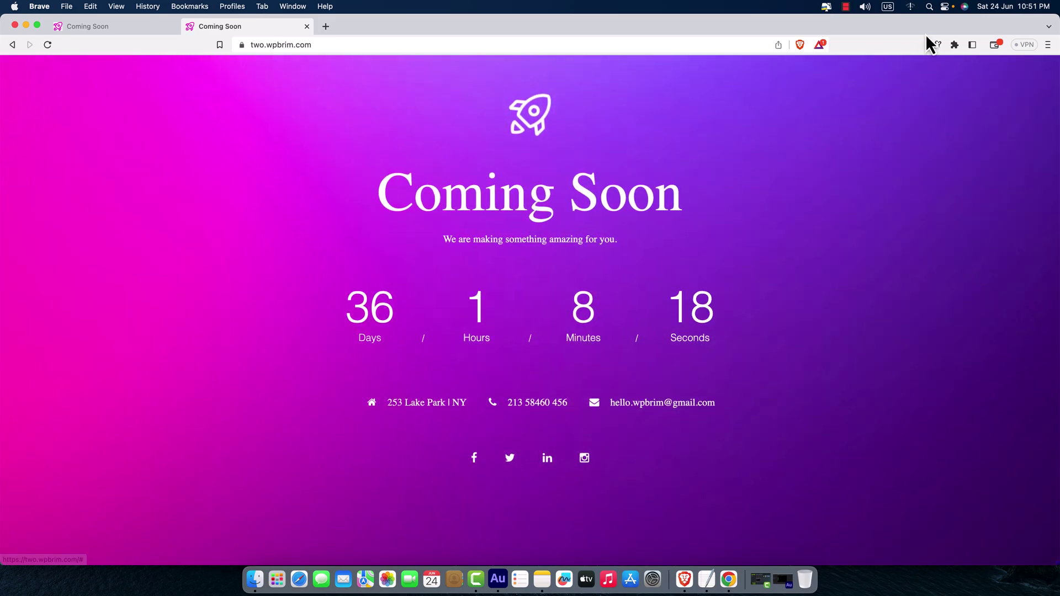
# - Go to two.wpbrim.com/wp-admin to reach the login page, then switch back to Chrome
pyautogui.click(327, 54)
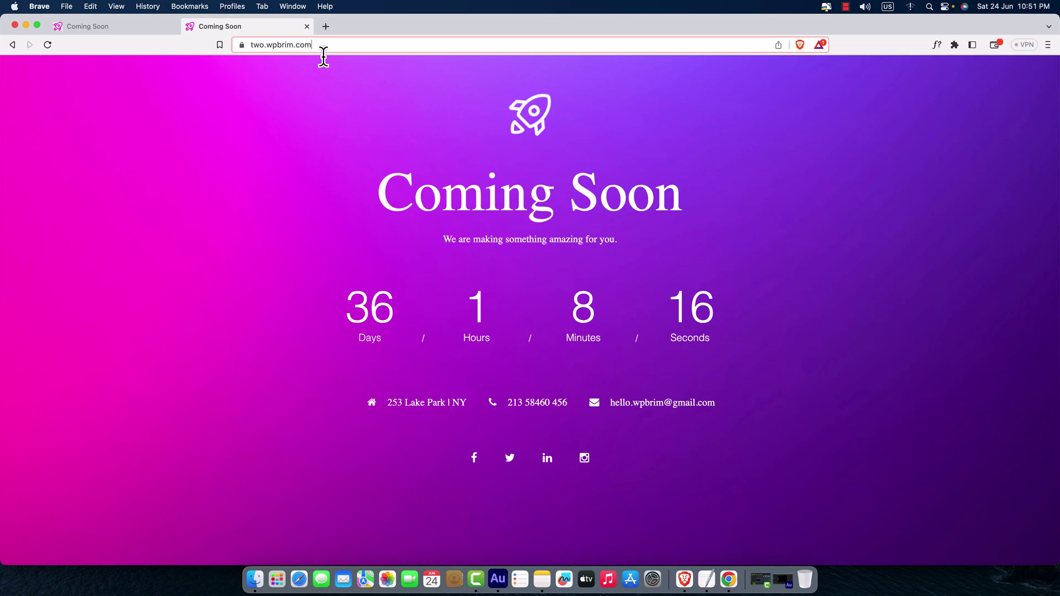
pyautogui.click(332, 53)
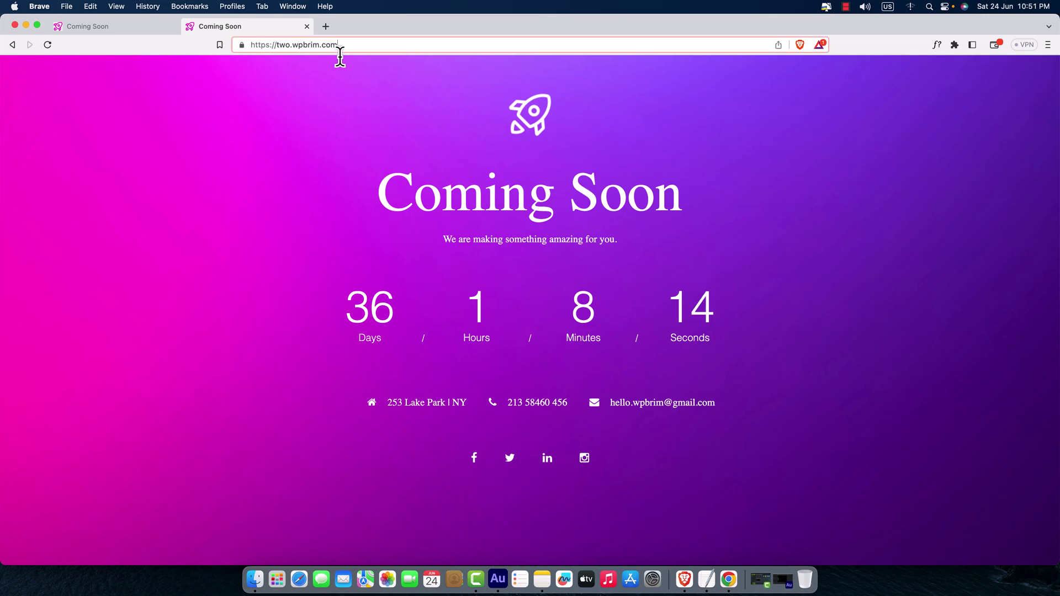
pyautogui.write('/')
pyautogui.write('w')
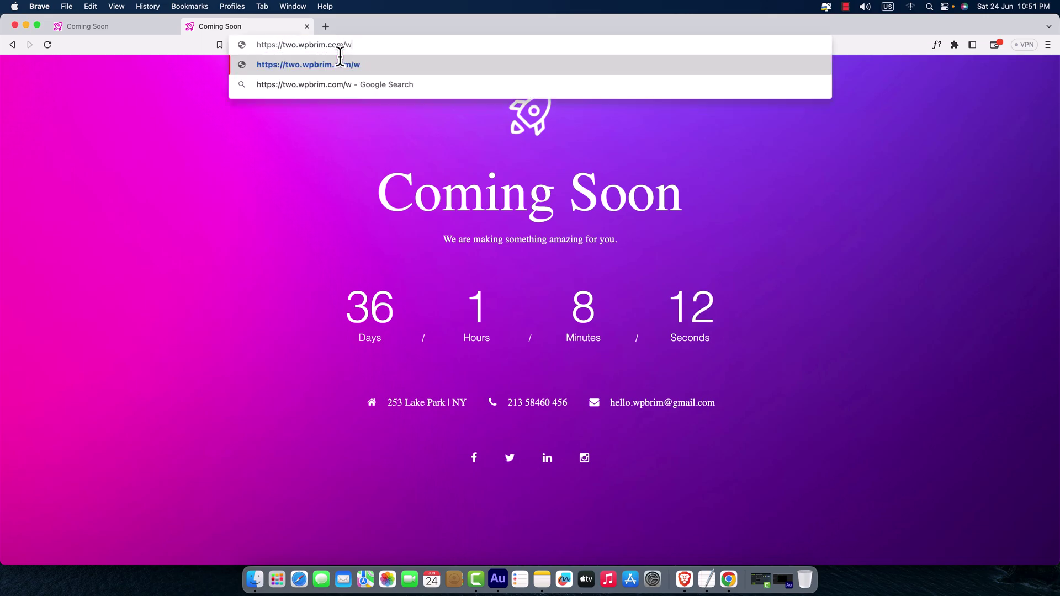
pyautogui.write('p-admin')
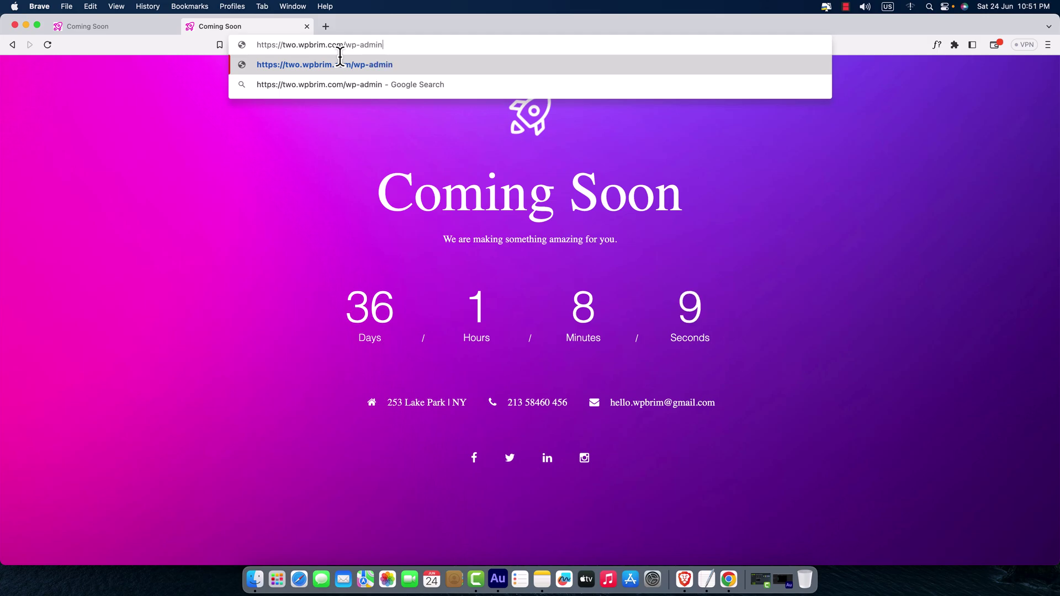
pyautogui.press('Return')
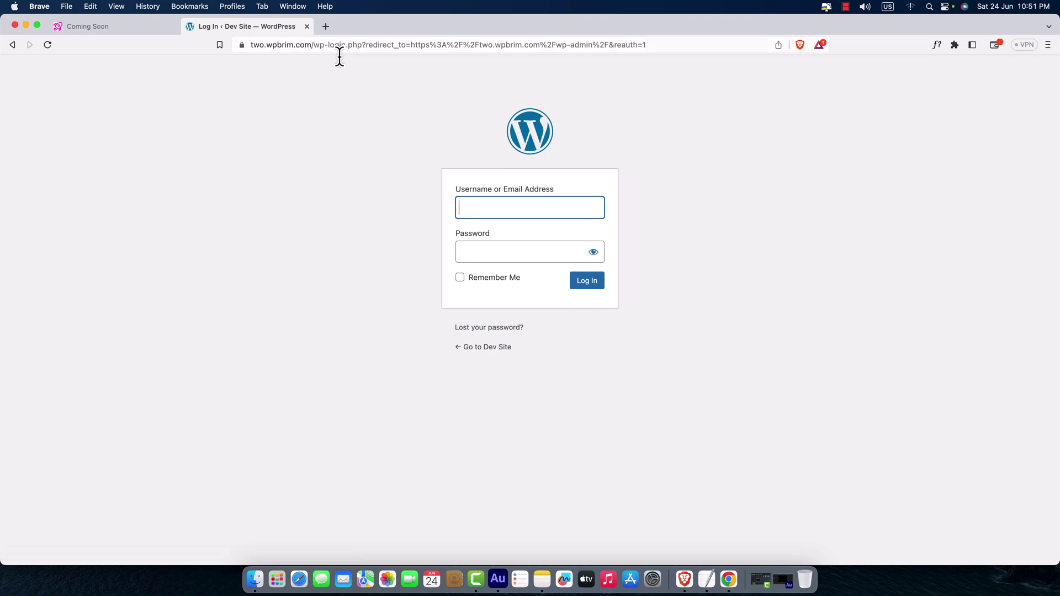
pyautogui.click(729, 580)
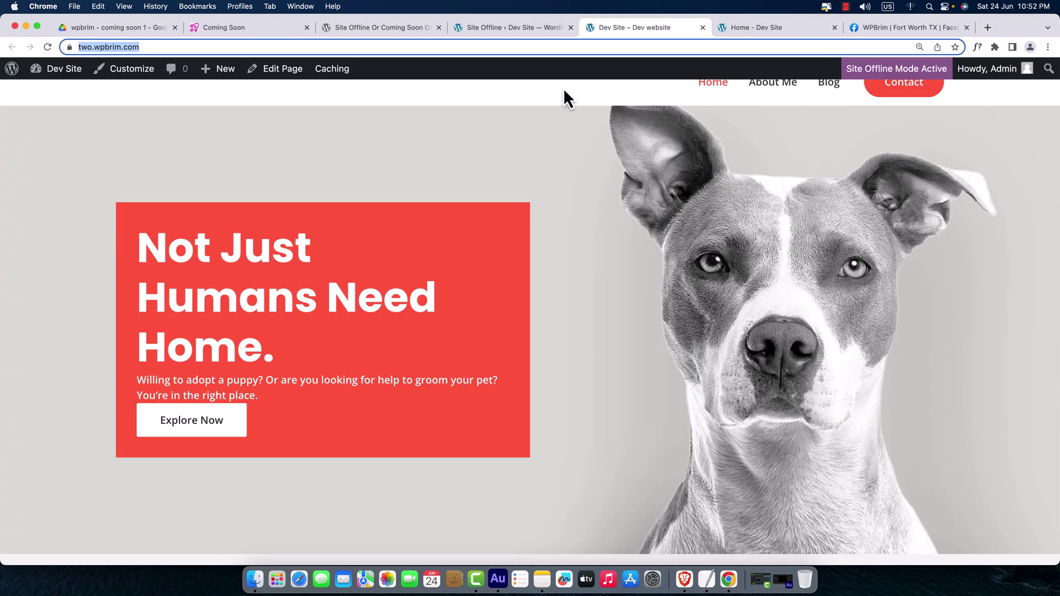
# - Set Enable Site Offline Mode to Disabled in the Dashboard section and save the settings
pyautogui.click(516, 32)
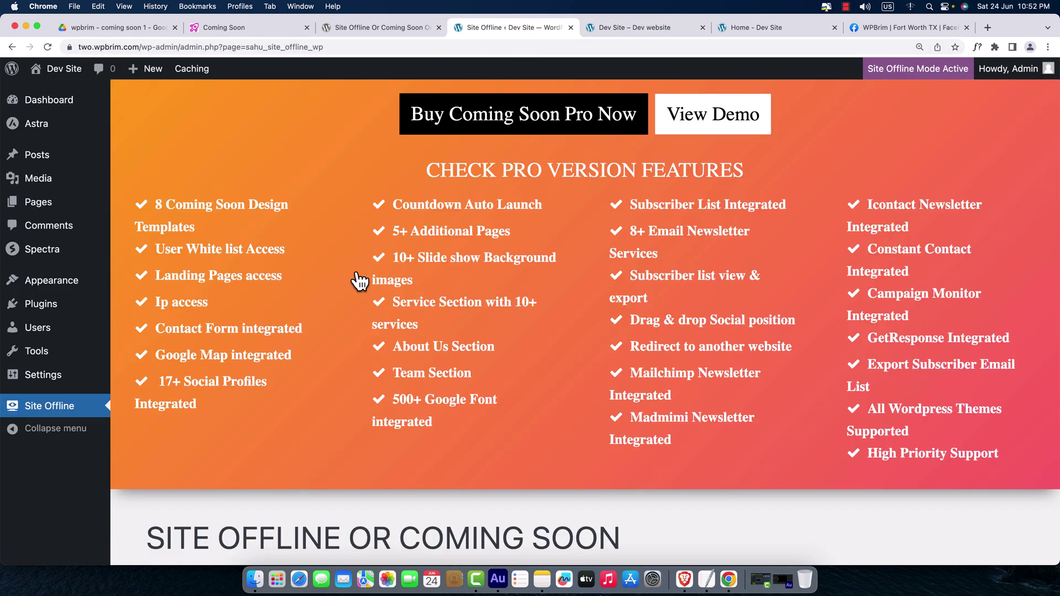
pyautogui.scroll(-7, 357, 280)
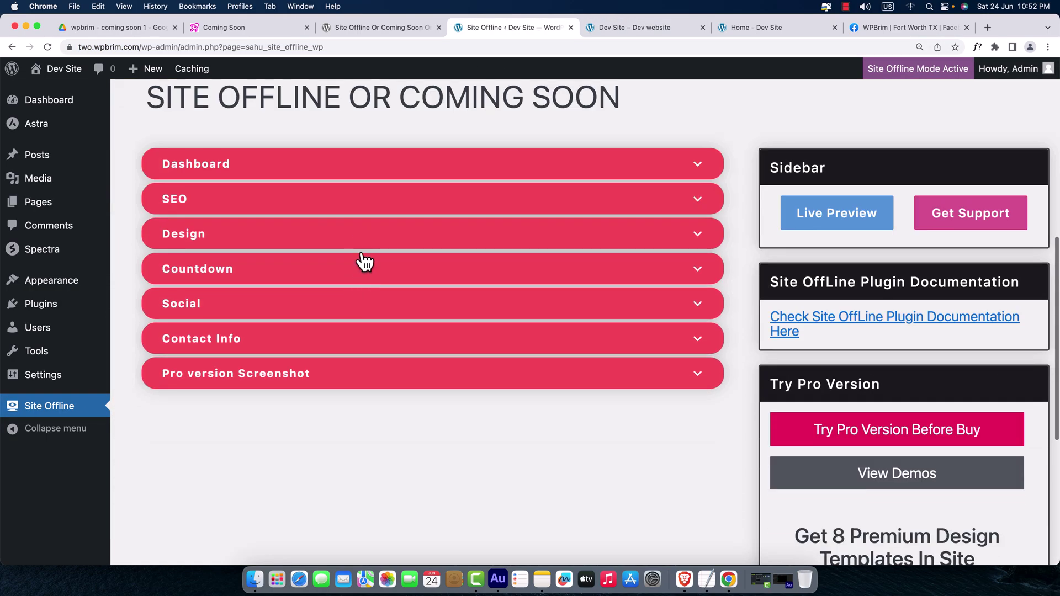
pyautogui.click(380, 164)
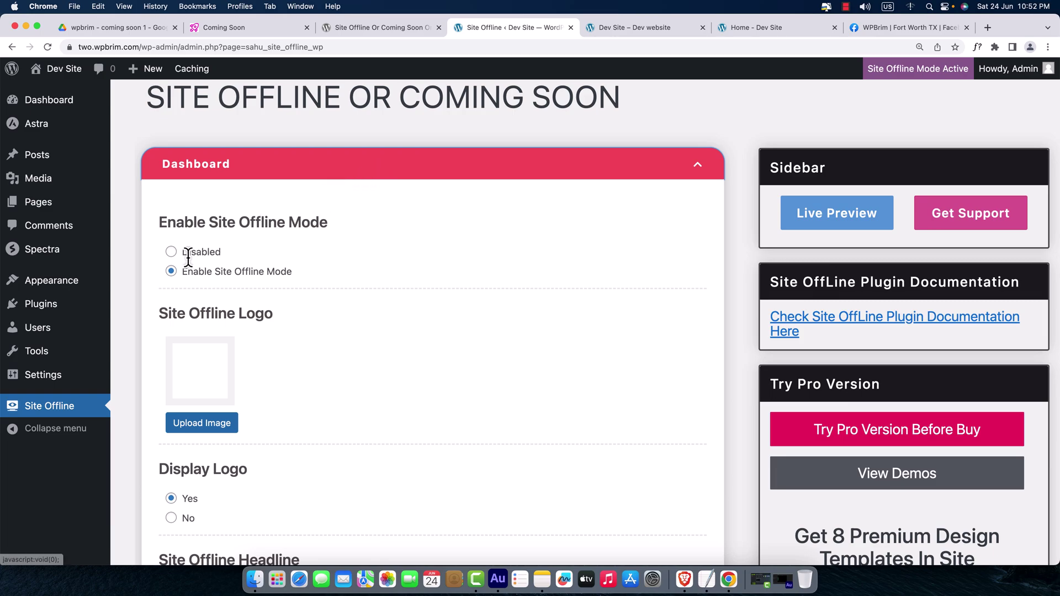
pyautogui.click(170, 251)
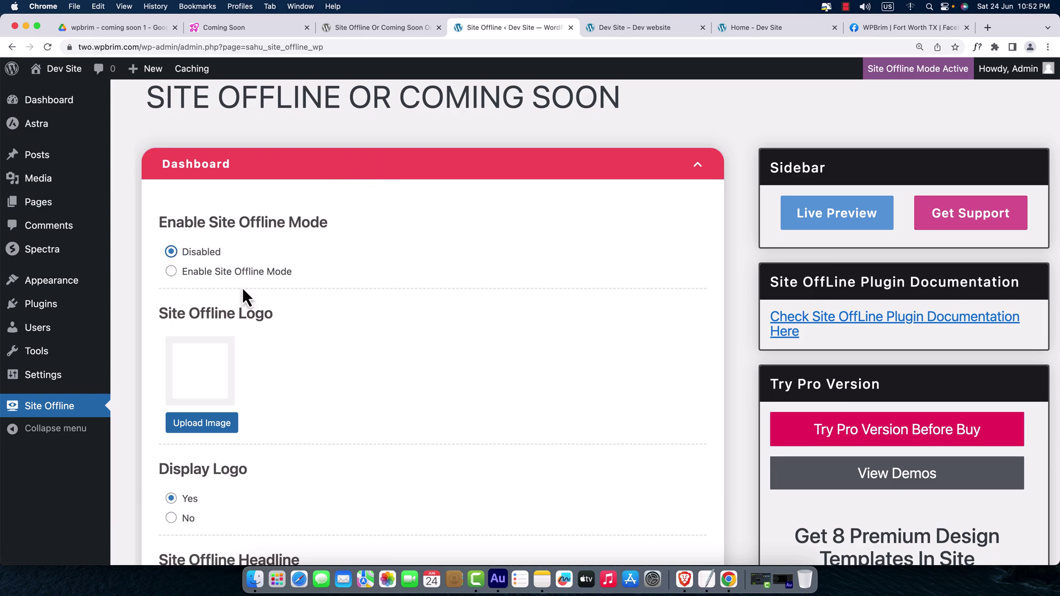
pyautogui.scroll(-9, 251, 342)
pyautogui.scroll(-3, 239, 349)
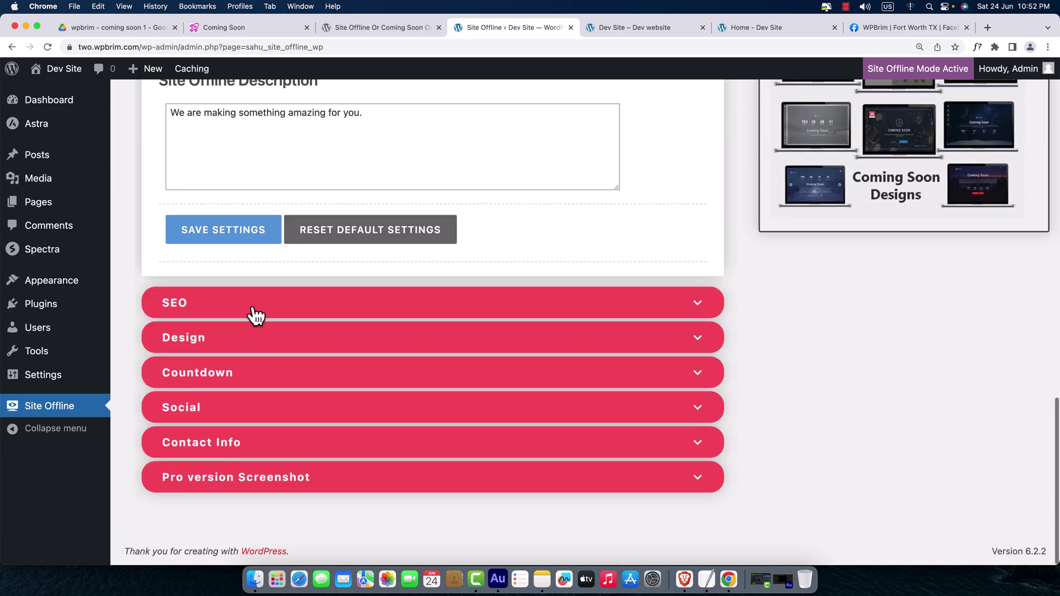
pyautogui.click(233, 244)
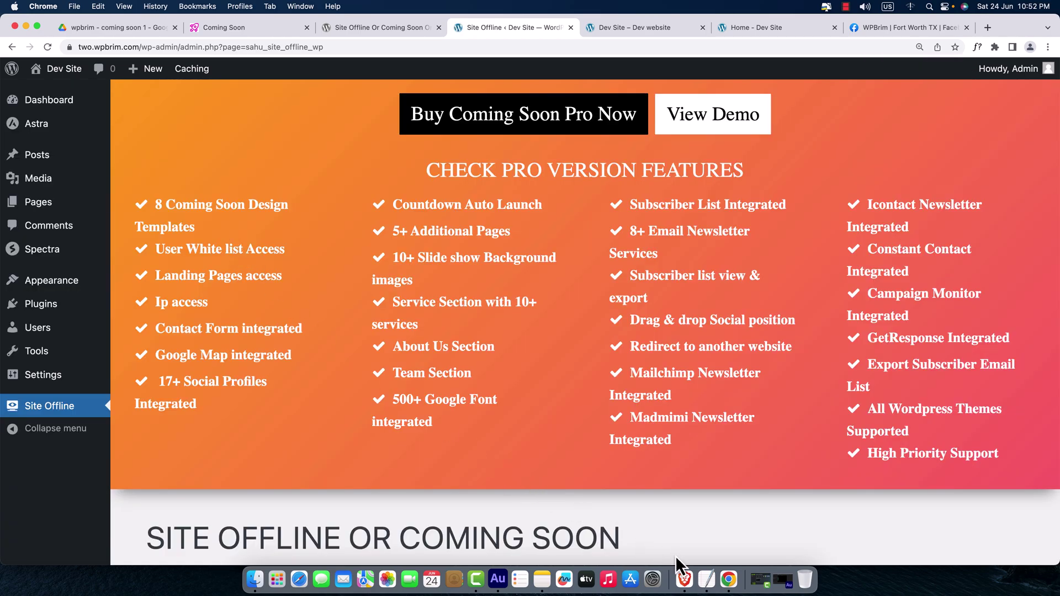
# - Reload two.wpbrim.com in Brave to check it shows the normal Happy Paws homepage, then return to Chrome
pyautogui.click(685, 580)
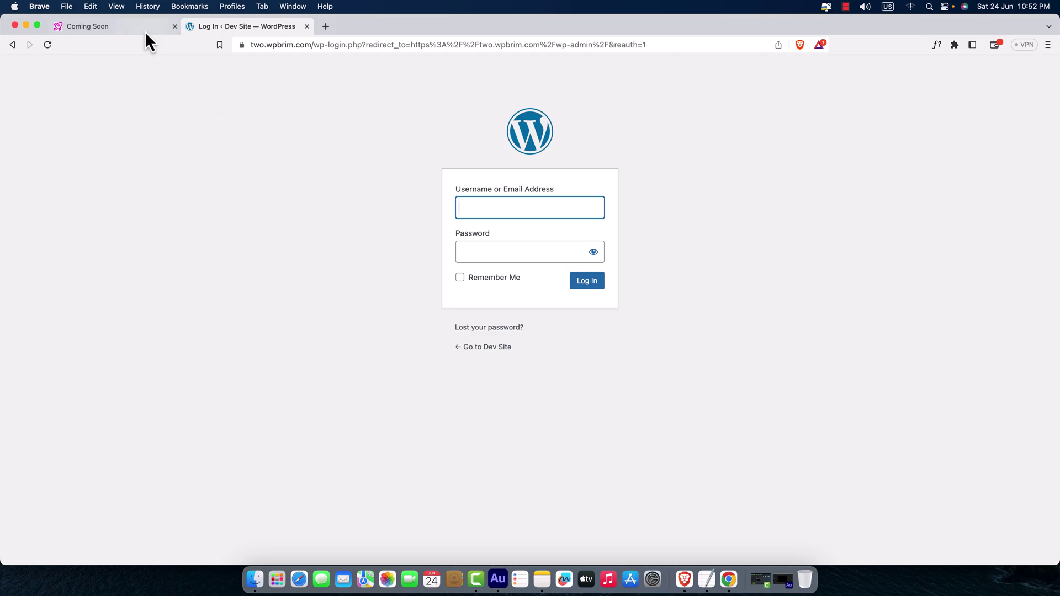
pyautogui.click(143, 29)
pyautogui.click(49, 45)
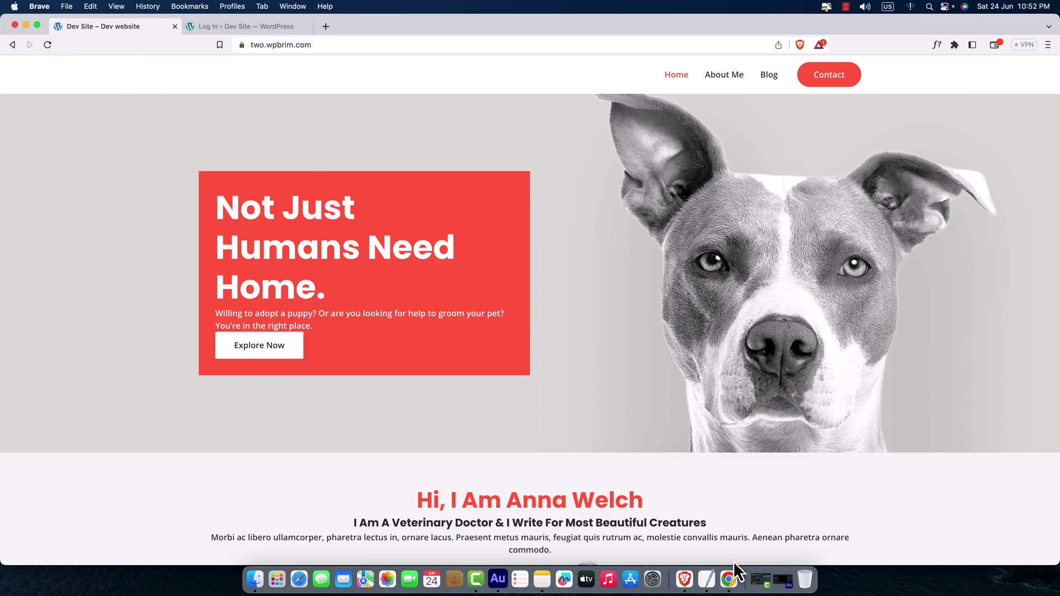
pyautogui.rightClick(729, 580)
pyautogui.click(729, 579)
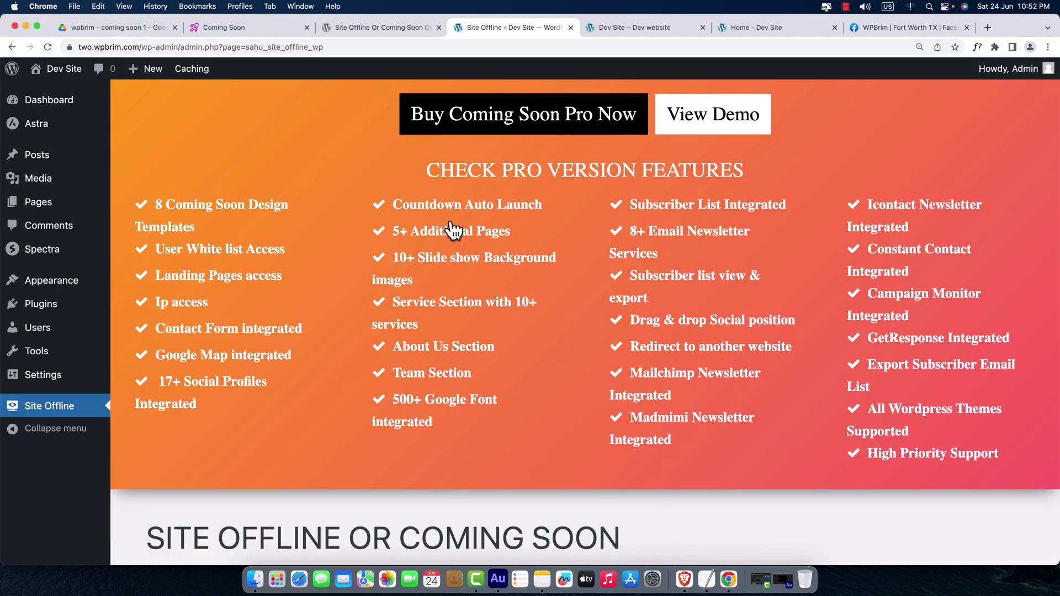